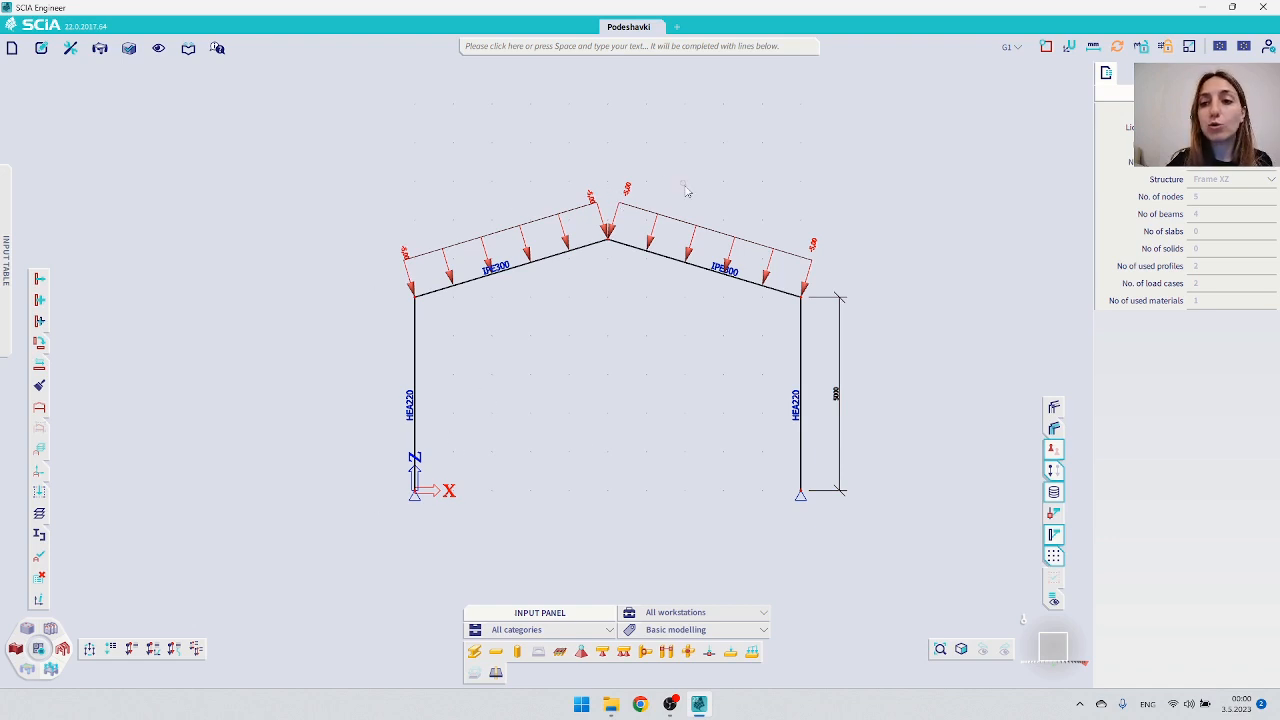
Step: Review the project's unit settings and the input table of node coordinates, closing each one after viewing
{"action": "left_click", "coordinate": [1097, 50]}
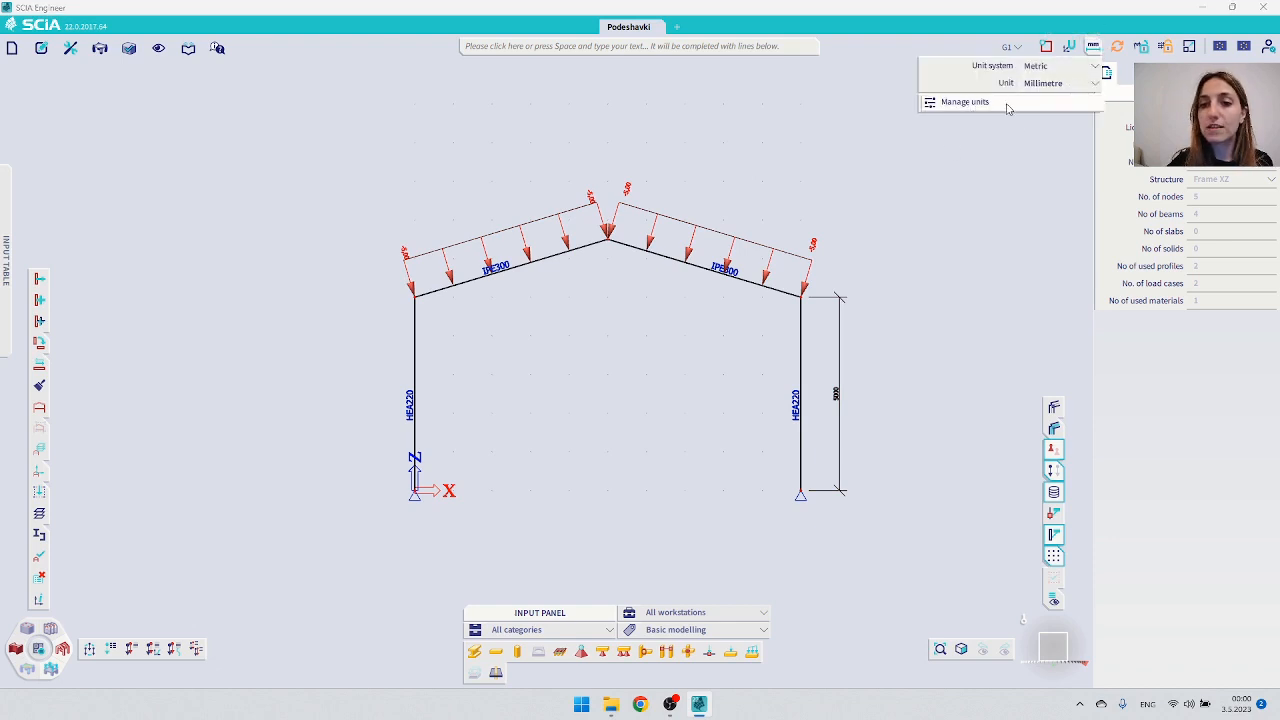
{"action": "left_click", "coordinate": [686, 187]}
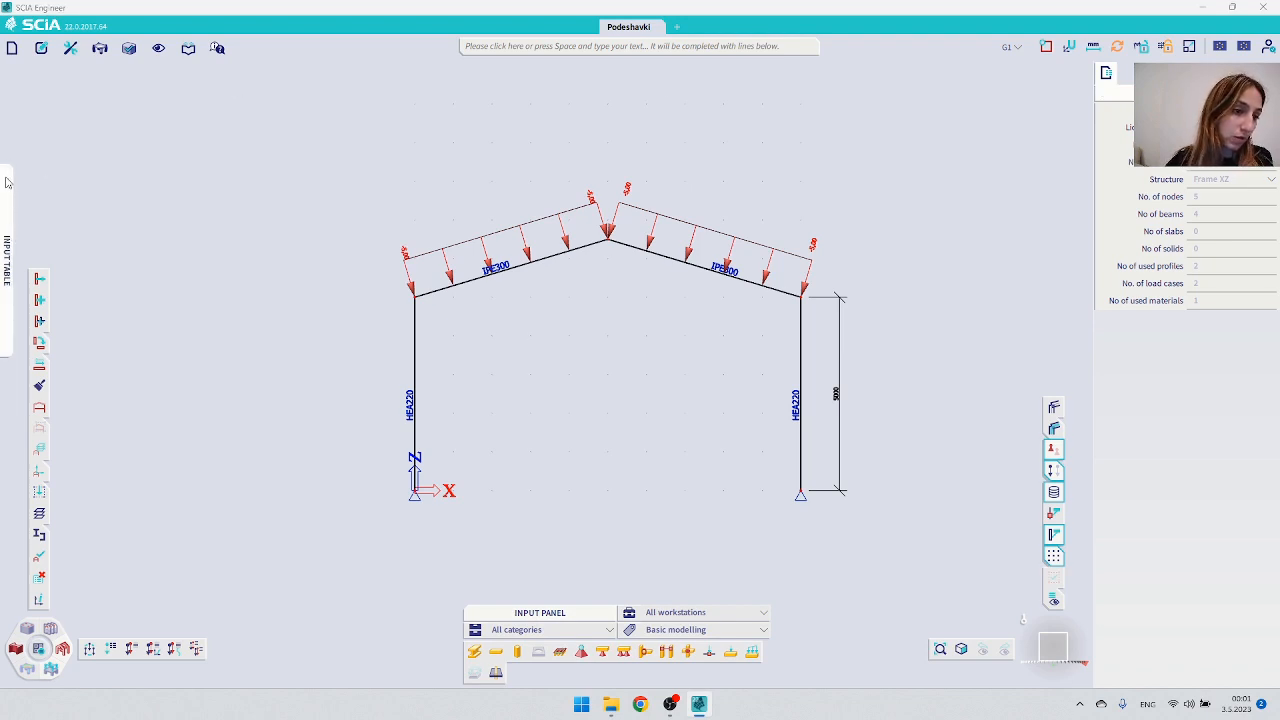
{"action": "left_click", "coordinate": [5, 181]}
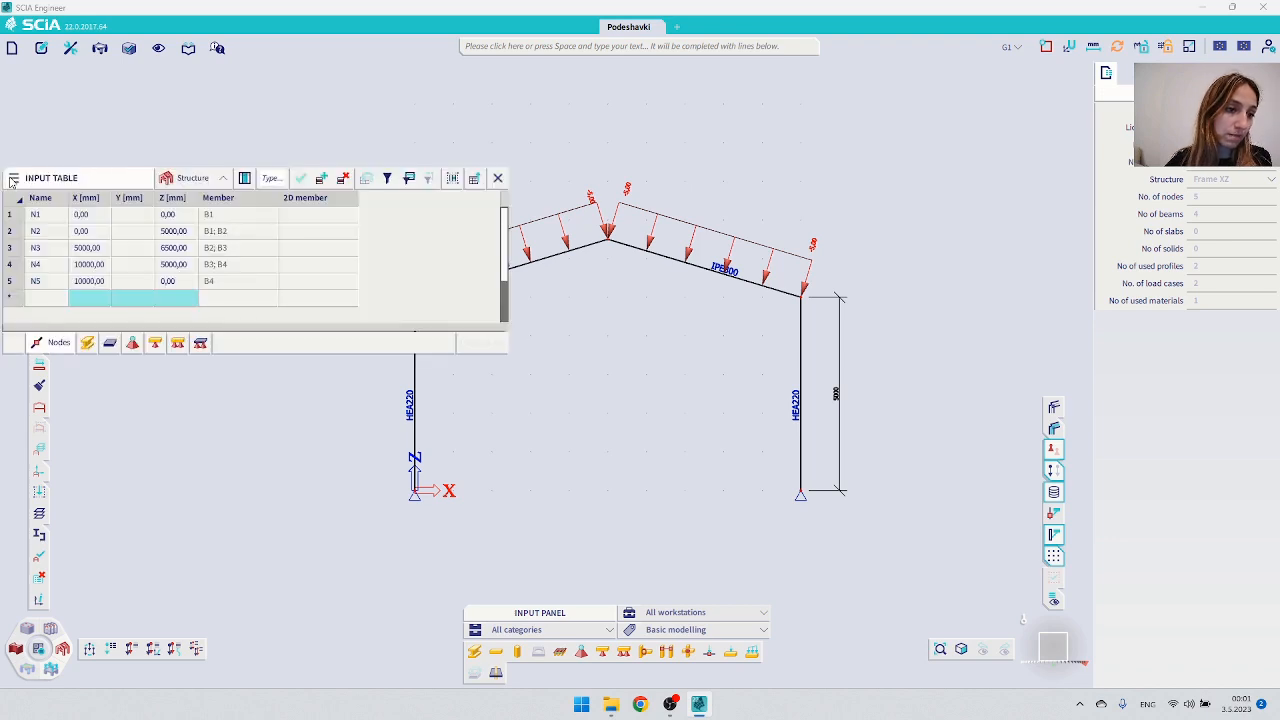
{"action": "left_click", "coordinate": [73, 182]}
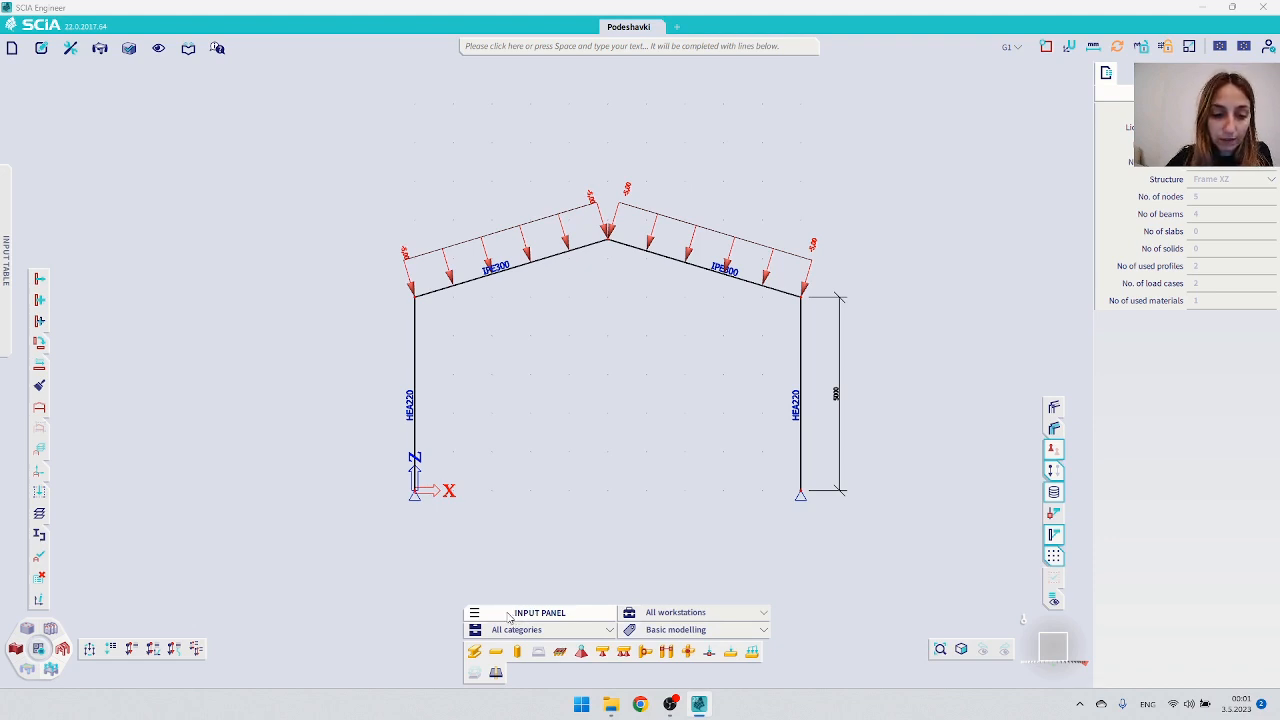
Step: Dock the input panel along the workspace's left edge, narrow it, and dock the project data panel beside it
{"action": "left_click_drag", "start_coordinate": [508, 616], "coordinate": [261, 357]}
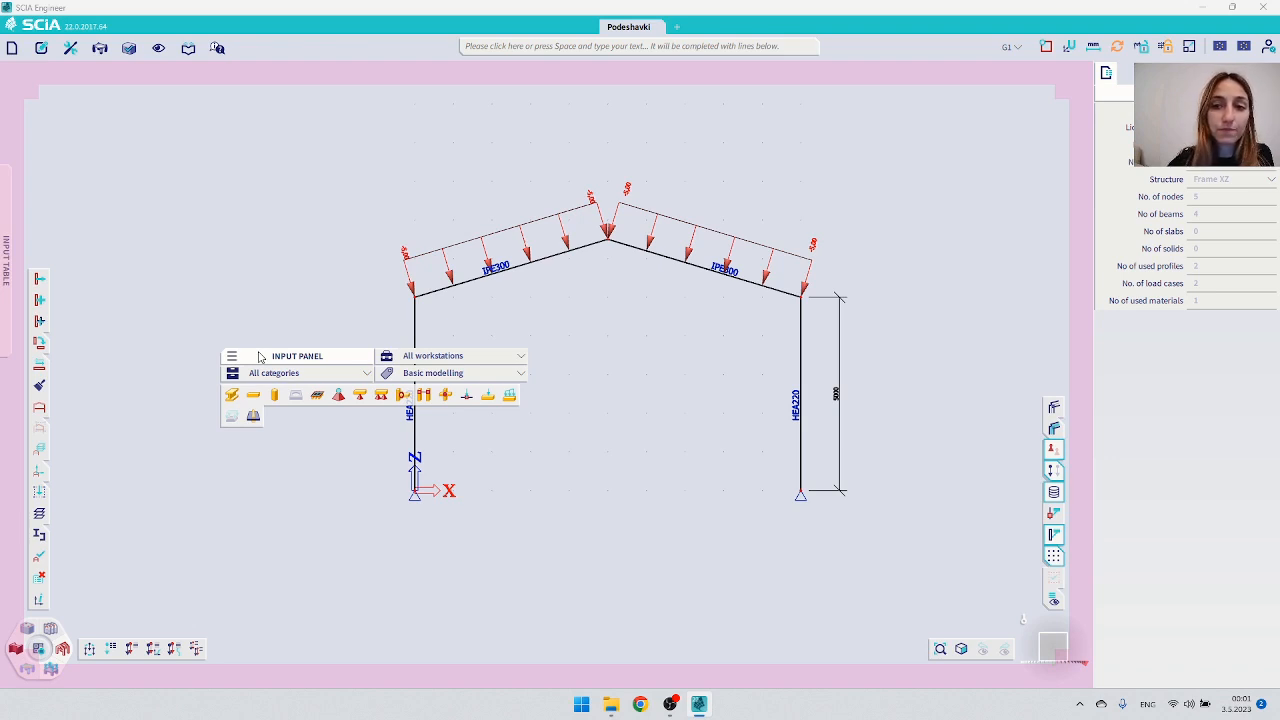
{"action": "left_click_drag", "start_coordinate": [259, 357], "coordinate": [56, 193]}
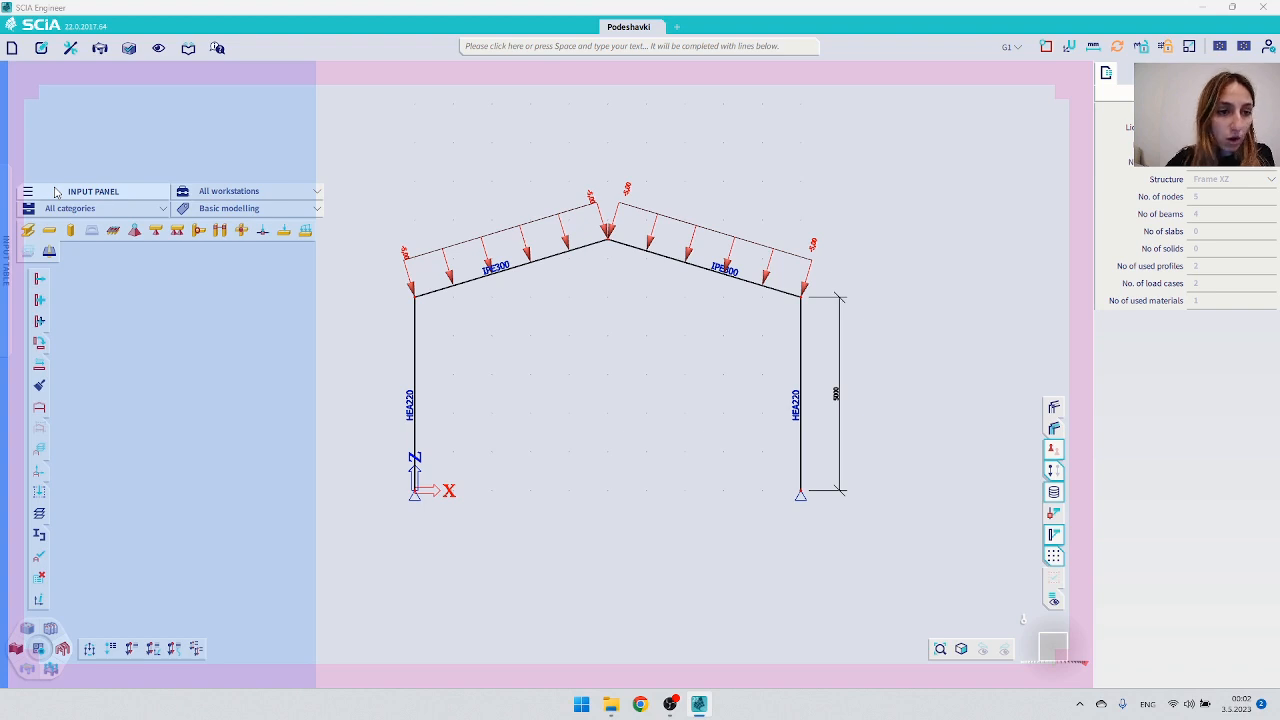
{"action": "left_click_drag", "start_coordinate": [56, 192], "coordinate": [55, 193]}
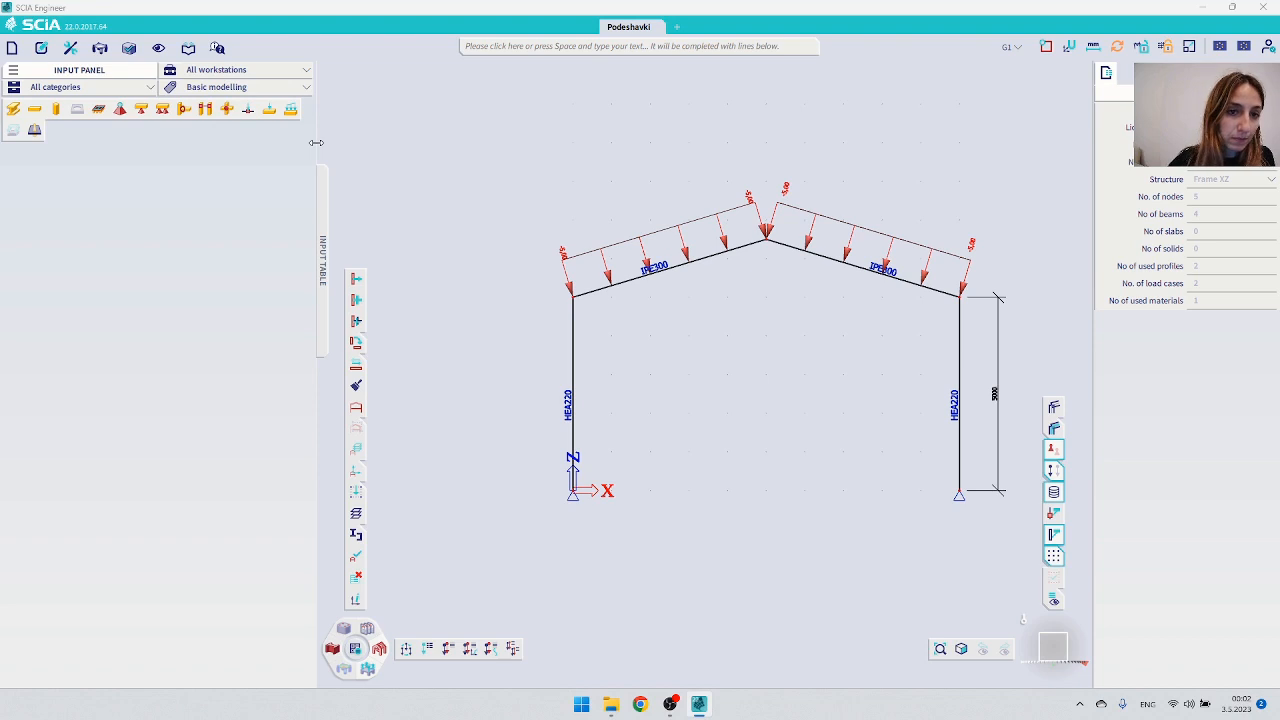
{"action": "left_click_drag", "start_coordinate": [316, 142], "coordinate": [184, 138]}
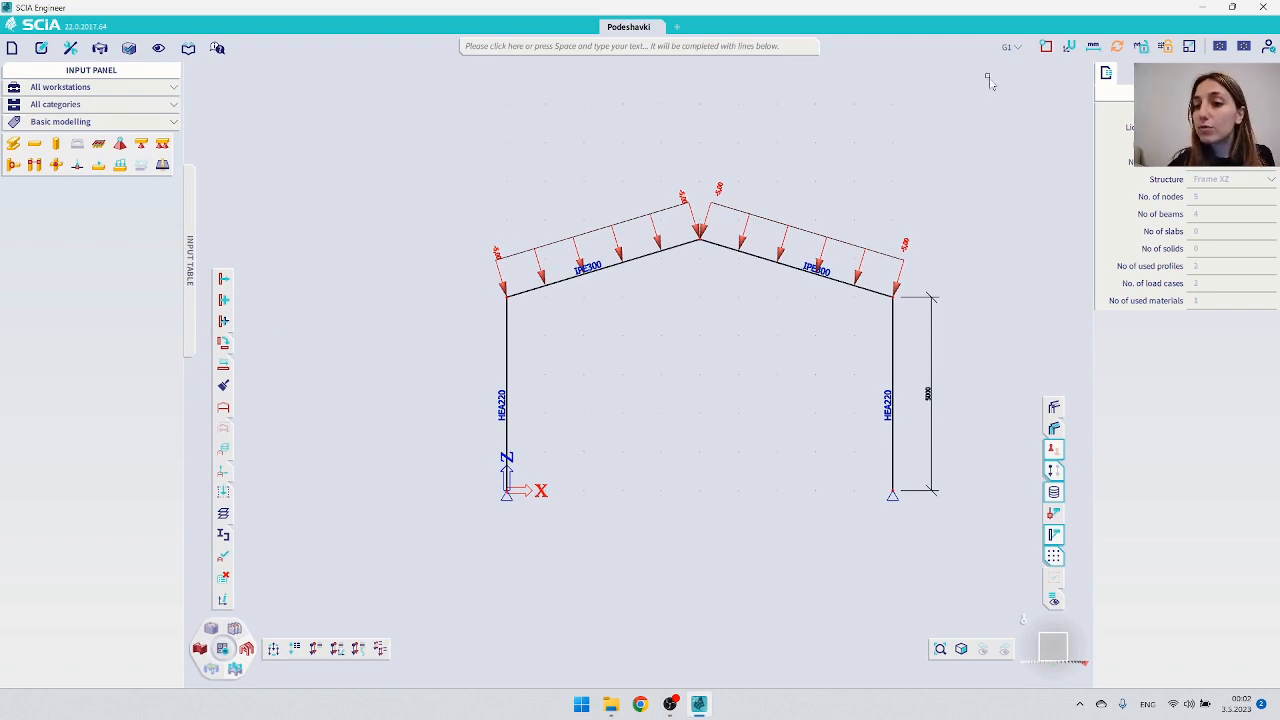
{"action": "mouse_move", "coordinate": [1125, 98]}
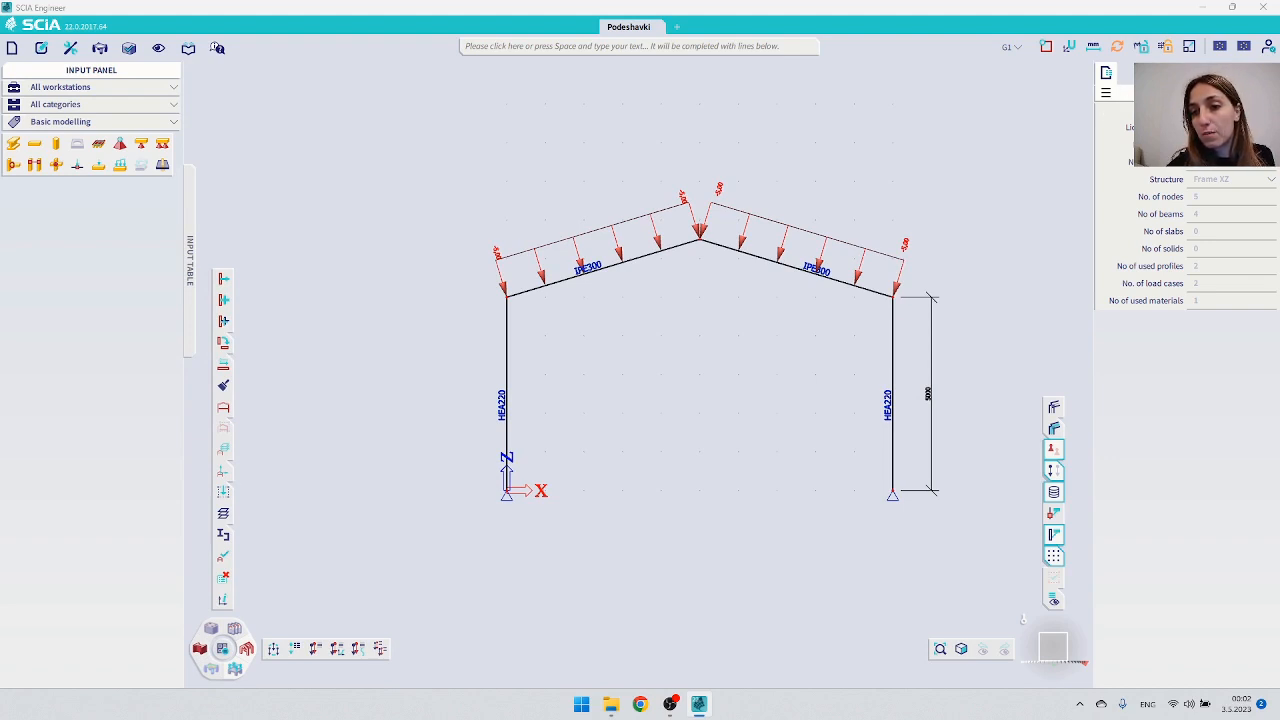
{"action": "left_click_drag", "start_coordinate": [1130, 93], "coordinate": [234, 168]}
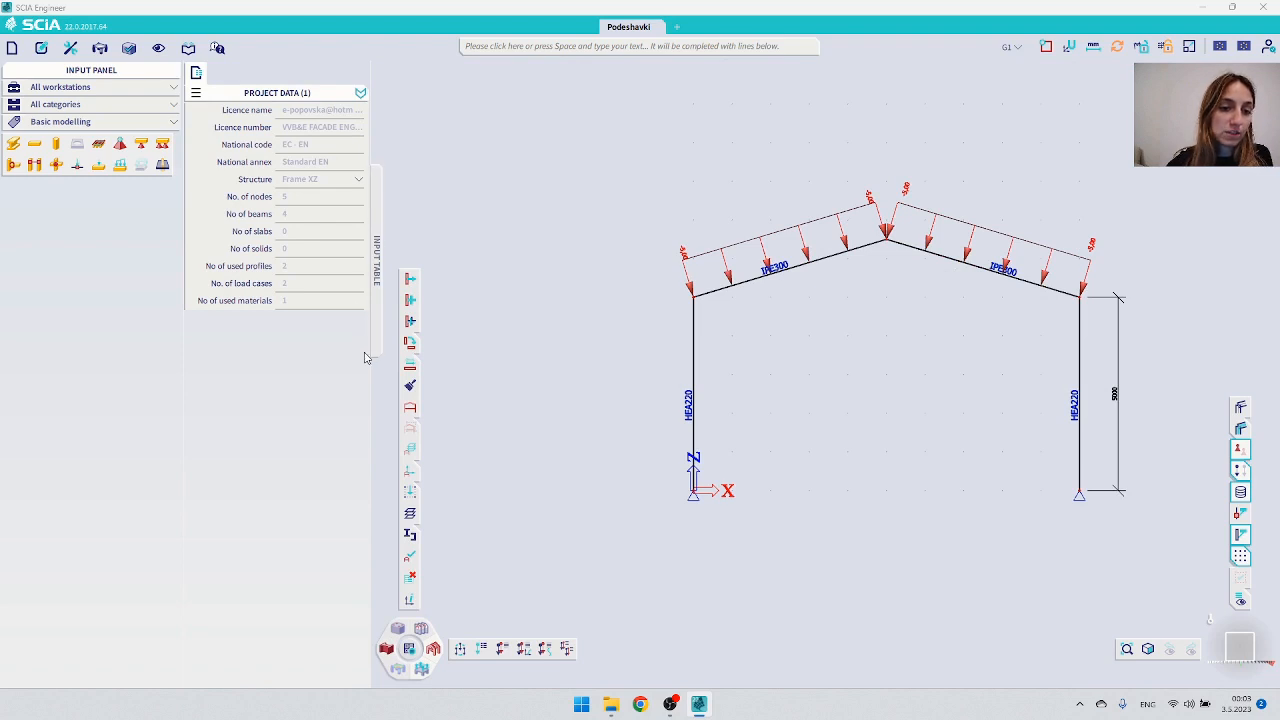
Step: Check the input table beside the docked panels, close it, and rotate the workstation wheel
{"action": "left_click", "coordinate": [377, 192]}
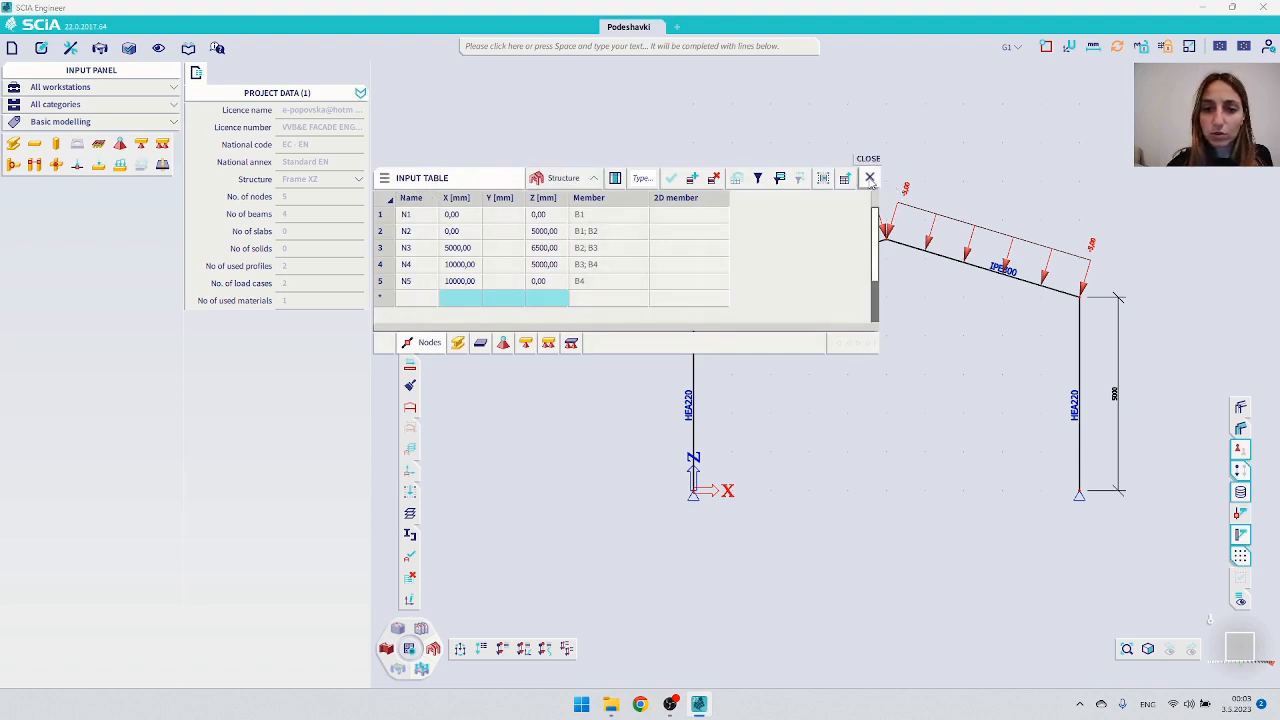
{"action": "left_click", "coordinate": [868, 179]}
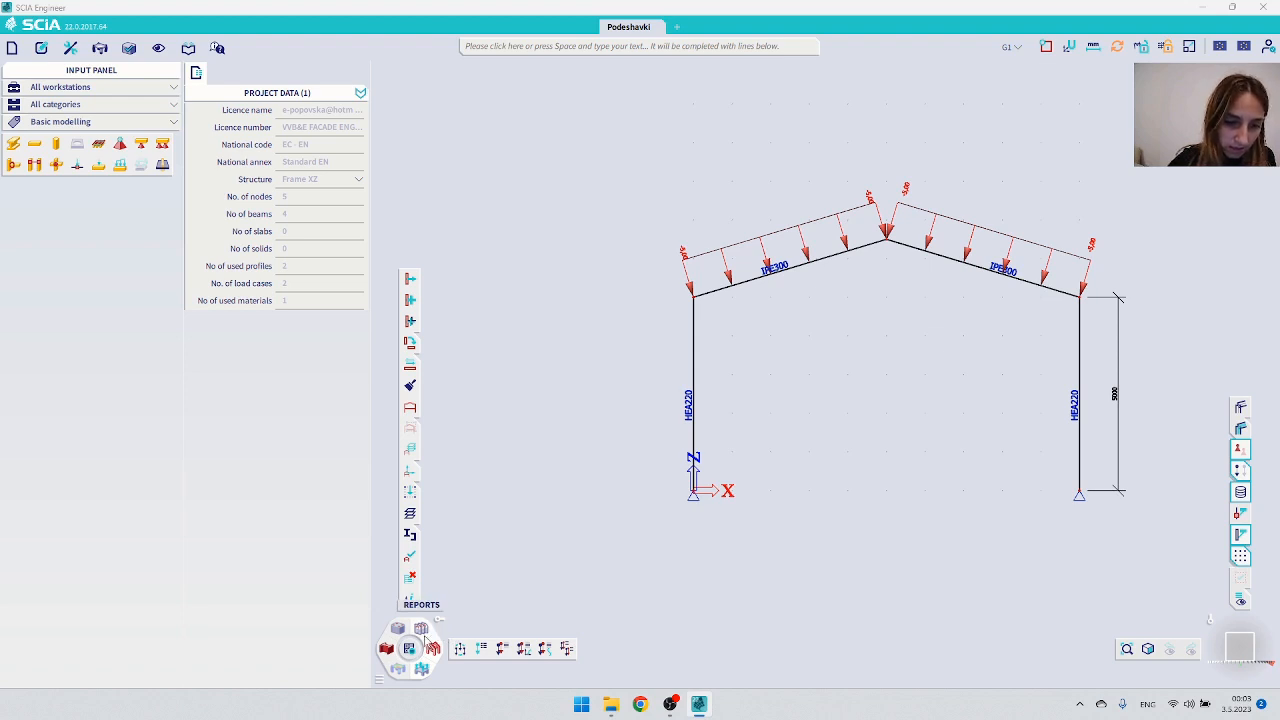
{"action": "mouse_move", "coordinate": [428, 640]}
{"action": "left_mouse_down"}
{"action": "mouse_move", "coordinate": [477, 595]}
{"action": "mouse_move", "coordinate": [514, 476]}
{"action": "mouse_move", "coordinate": [466, 496]}
{"action": "mouse_move", "coordinate": [575, 498]}
{"action": "mouse_move", "coordinate": [471, 455]}
{"action": "mouse_move", "coordinate": [631, 477]}
{"action": "mouse_move", "coordinate": [568, 506]}
{"action": "mouse_move", "coordinate": [843, 506]}
{"action": "mouse_move", "coordinate": [684, 580]}
{"action": "mouse_move", "coordinate": [603, 514]}
{"action": "mouse_move", "coordinate": [520, 572]}
{"action": "mouse_move", "coordinate": [528, 590]}
{"action": "mouse_move", "coordinate": [433, 634]}
{"action": "left_mouse_up"}
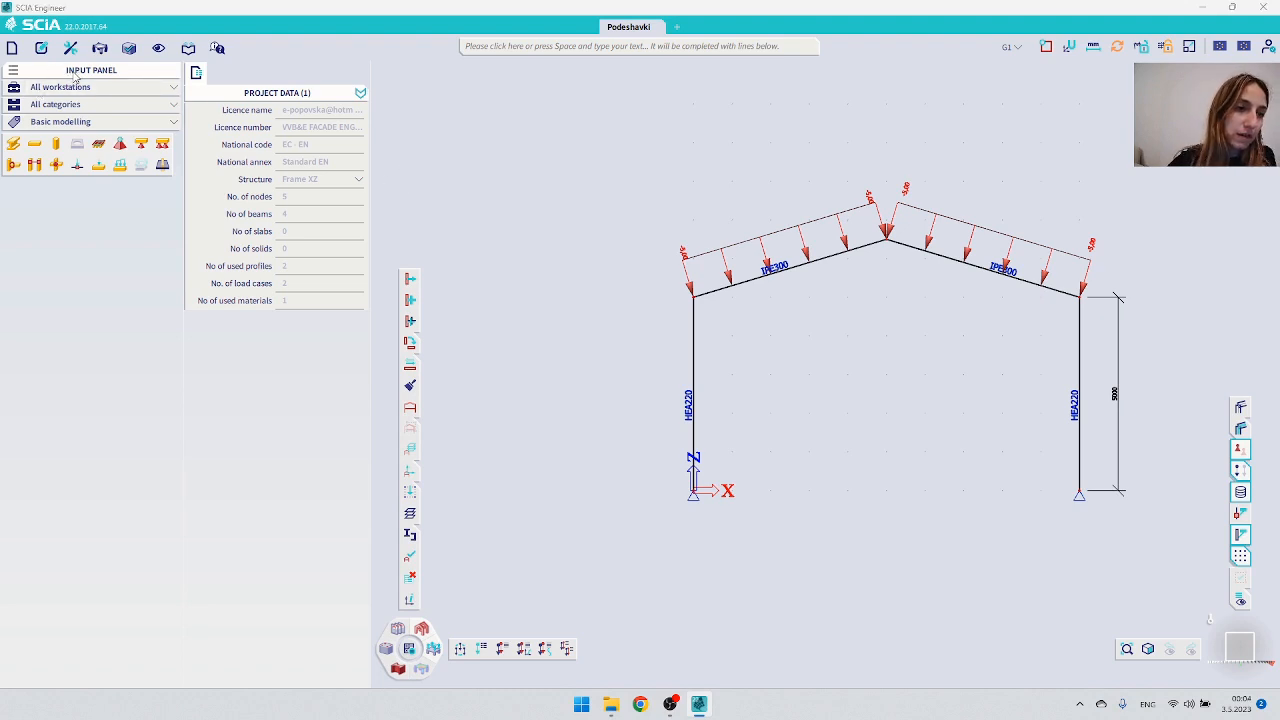
Step: Try the input panel with icon mode off, restore icon mode, and turn on category headers
{"action": "left_click", "coordinate": [13, 71]}
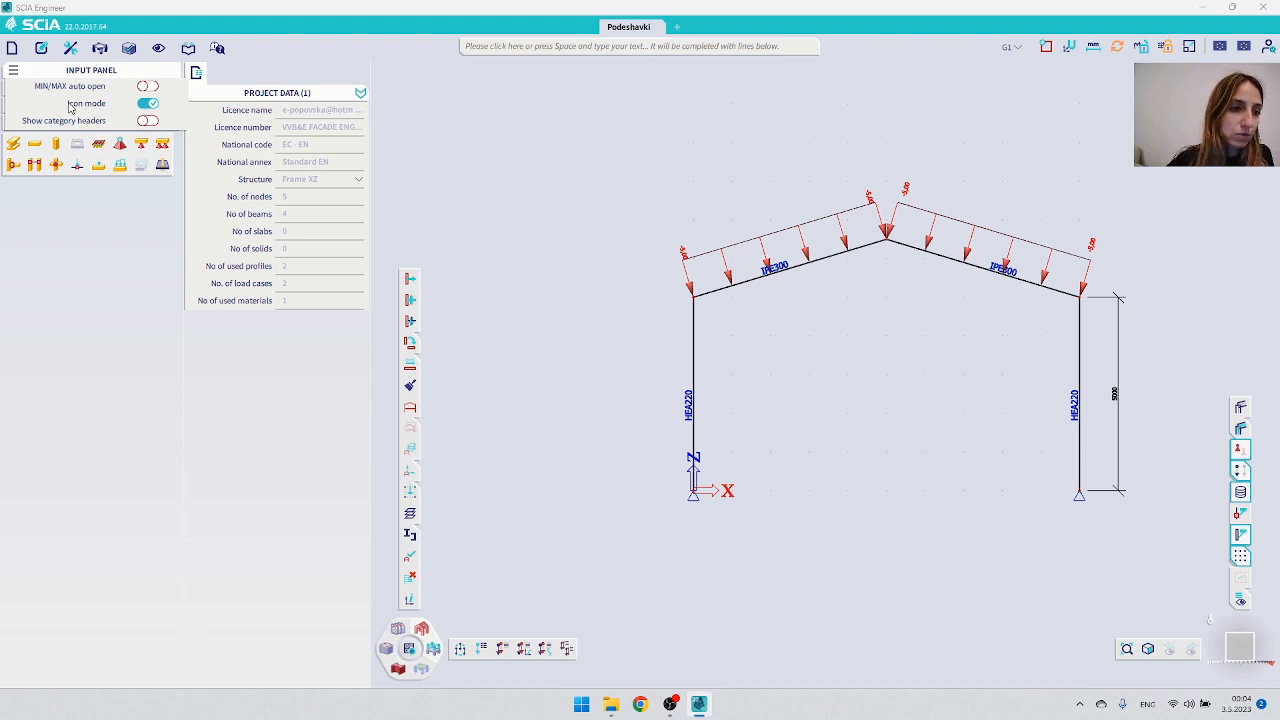
{"action": "left_click", "coordinate": [146, 104]}
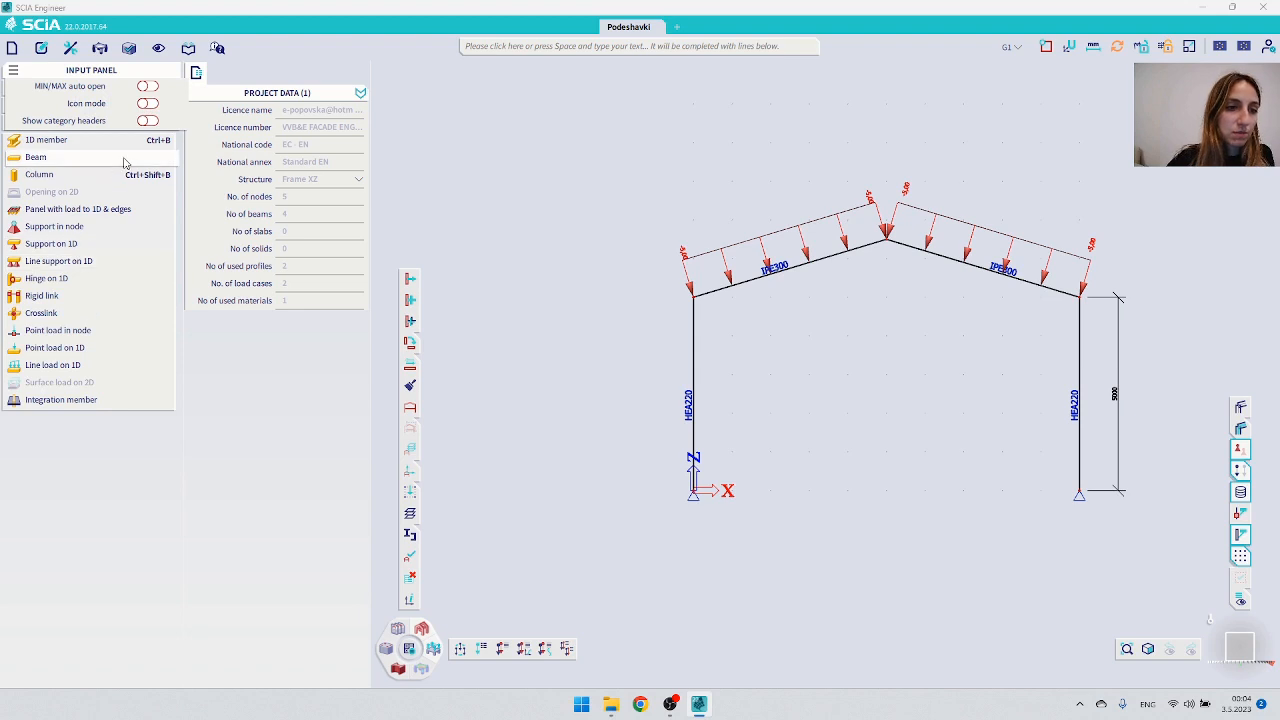
{"action": "left_click", "coordinate": [148, 104]}
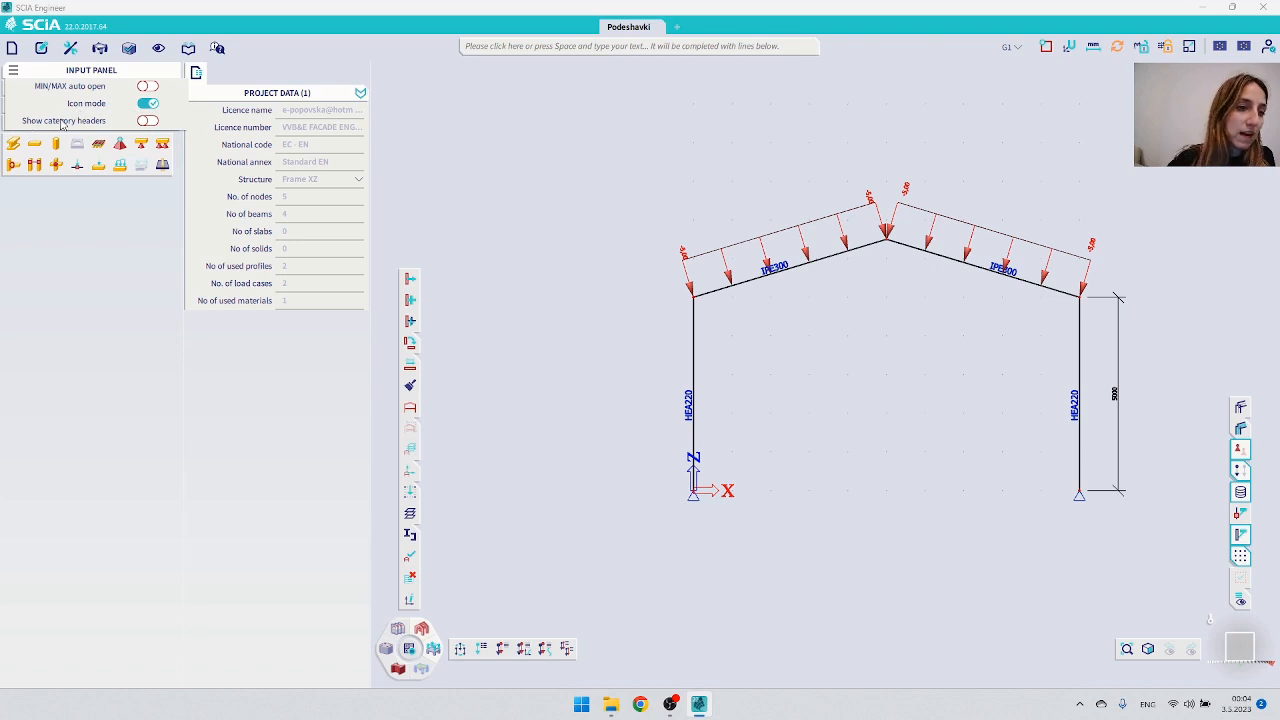
{"action": "left_click", "coordinate": [147, 121]}
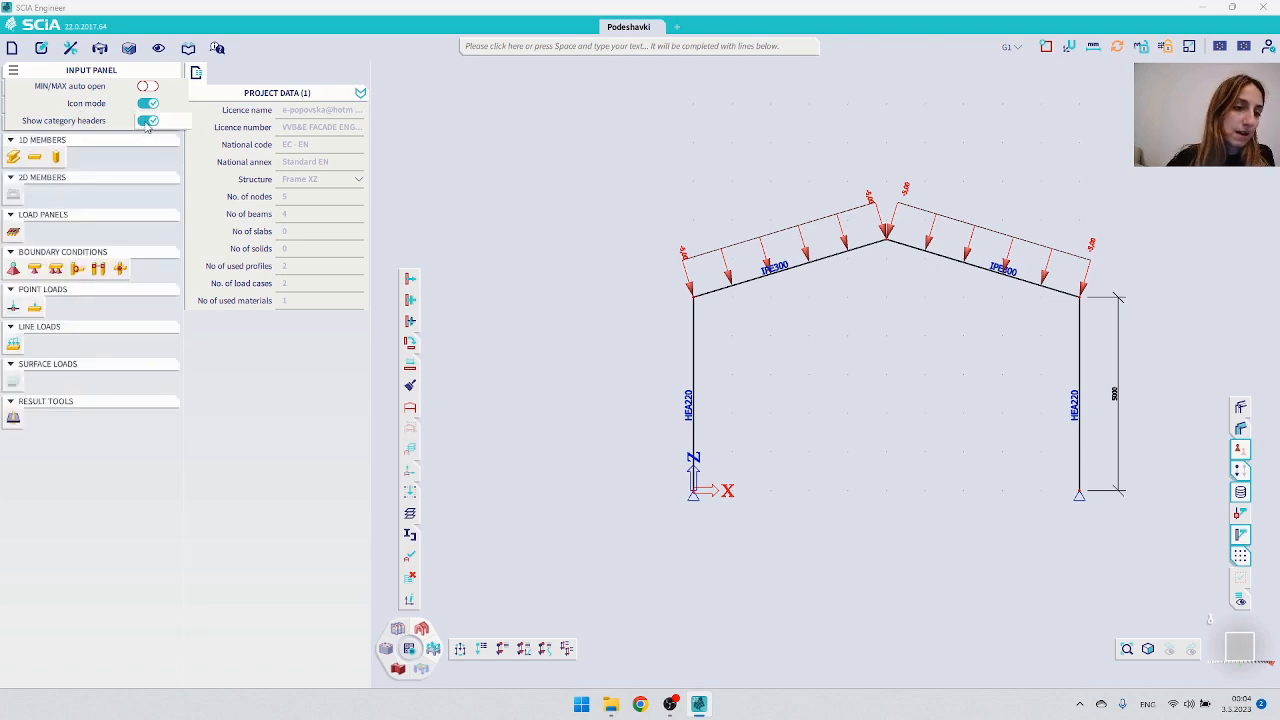
{"action": "left_click", "coordinate": [56, 488]}
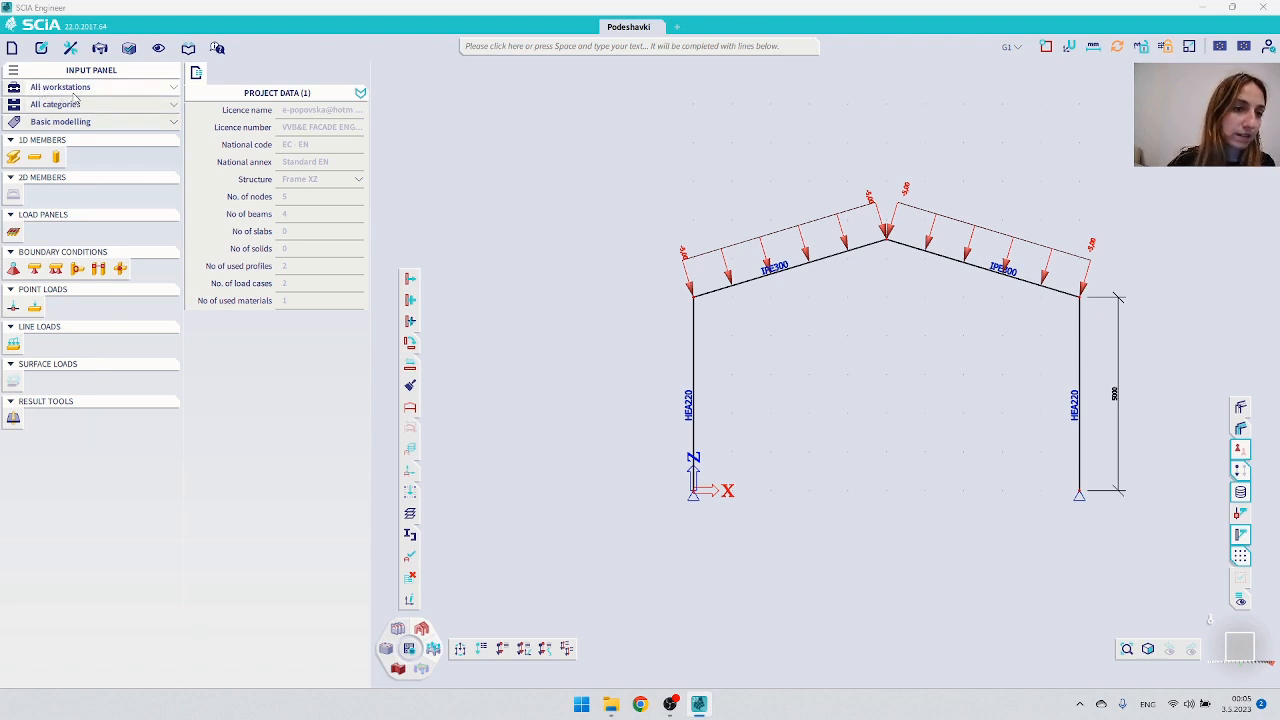
Step: Set the input panel's tag filter to All tags and browse the tool categories
{"action": "left_click", "coordinate": [55, 121]}
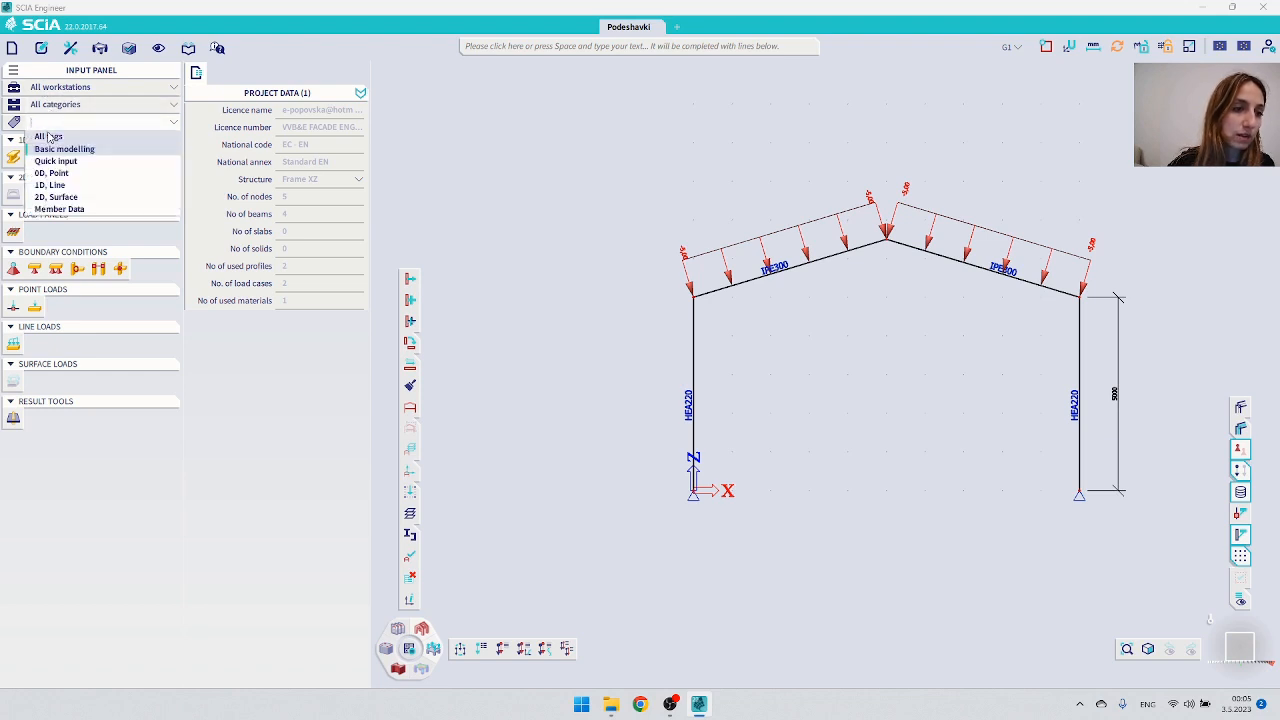
{"action": "left_click", "coordinate": [46, 137]}
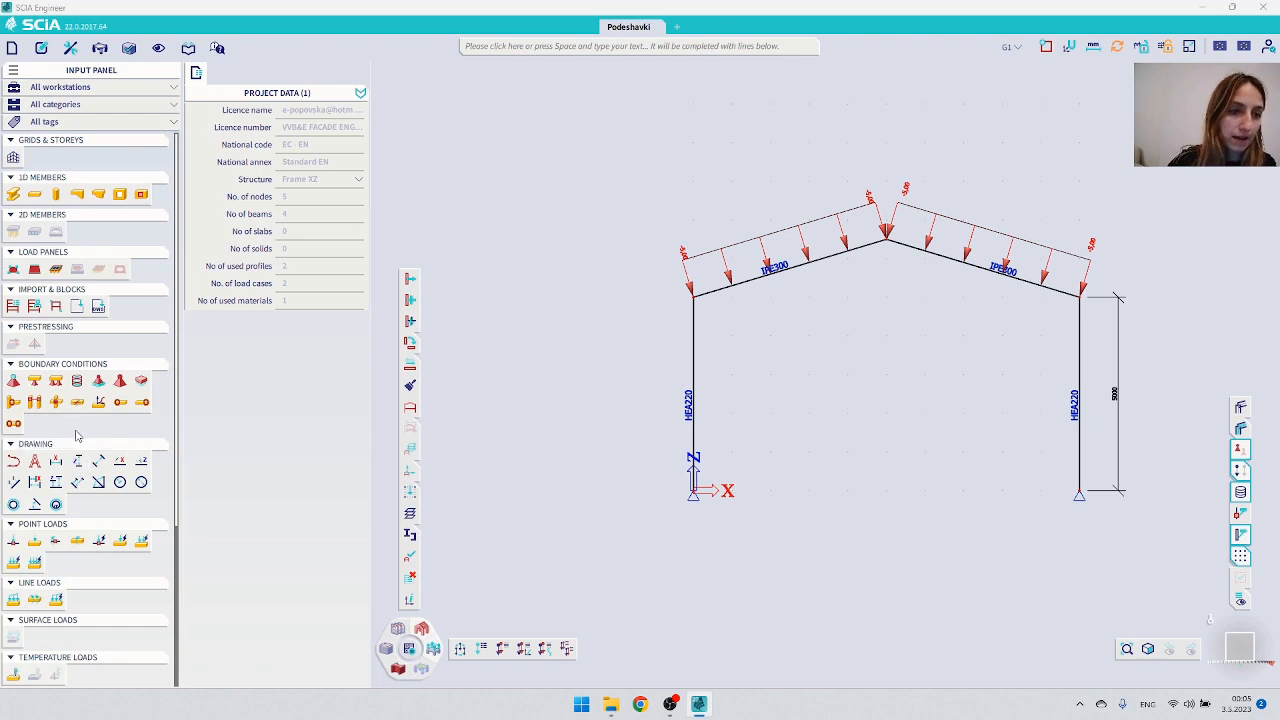
{"action": "scroll", "coordinate": [78, 430], "scroll_direction": "down", "scroll_amount": 5}
{"action": "scroll", "coordinate": [78, 435], "scroll_direction": "up", "scroll_amount": 4}
{"action": "scroll", "coordinate": [78, 437], "scroll_direction": "down", "scroll_amount": 4}
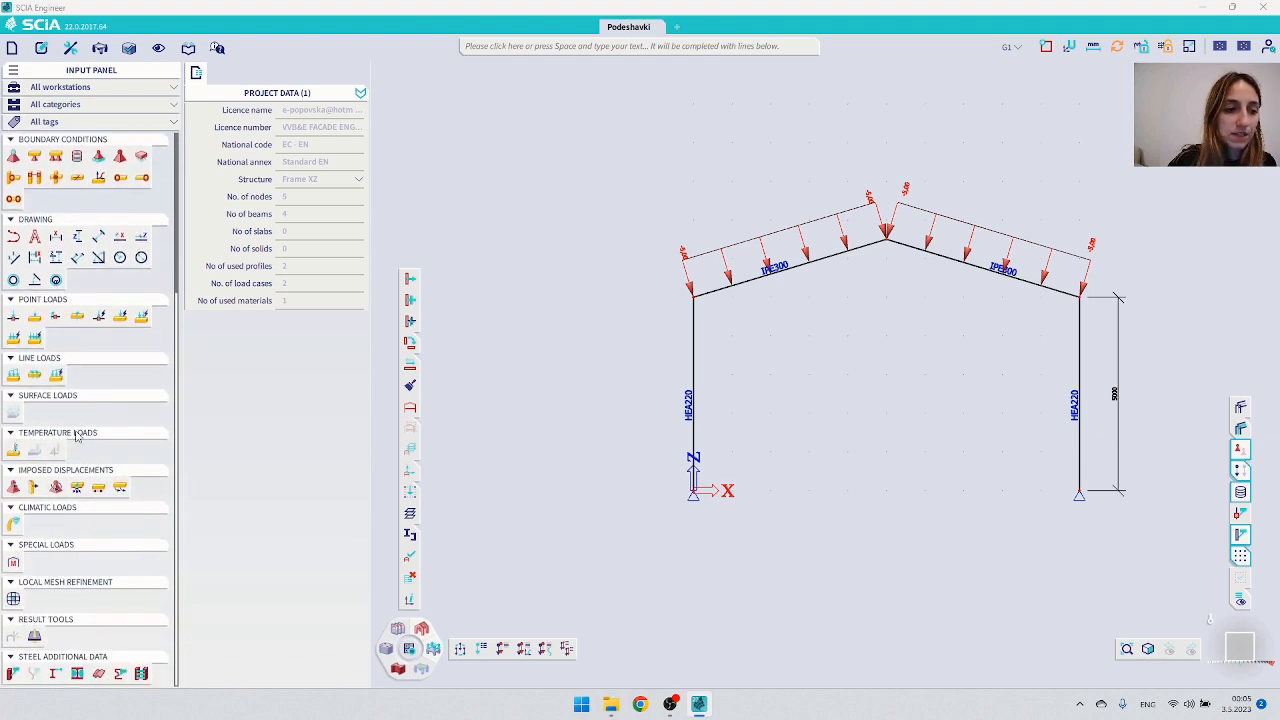
Step: Collapse and re-expand the Surface Loads category in the input panel
{"action": "left_click", "coordinate": [10, 396]}
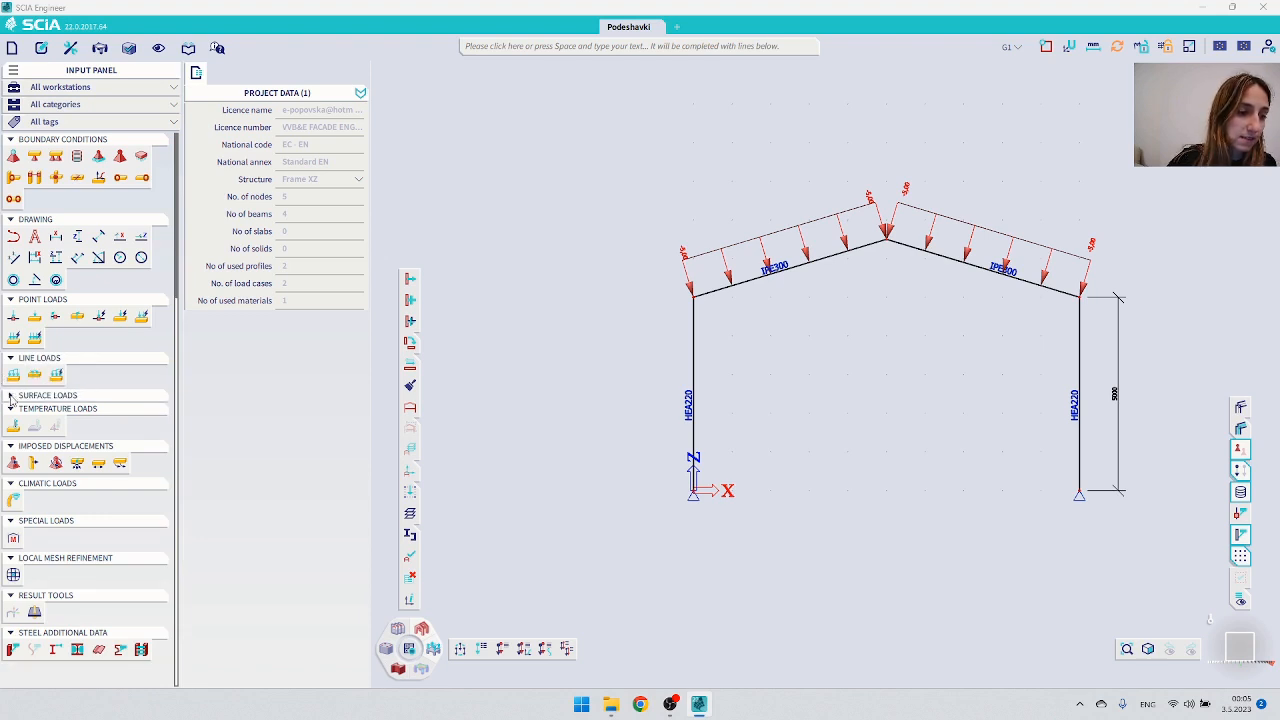
{"action": "left_click", "coordinate": [10, 420]}
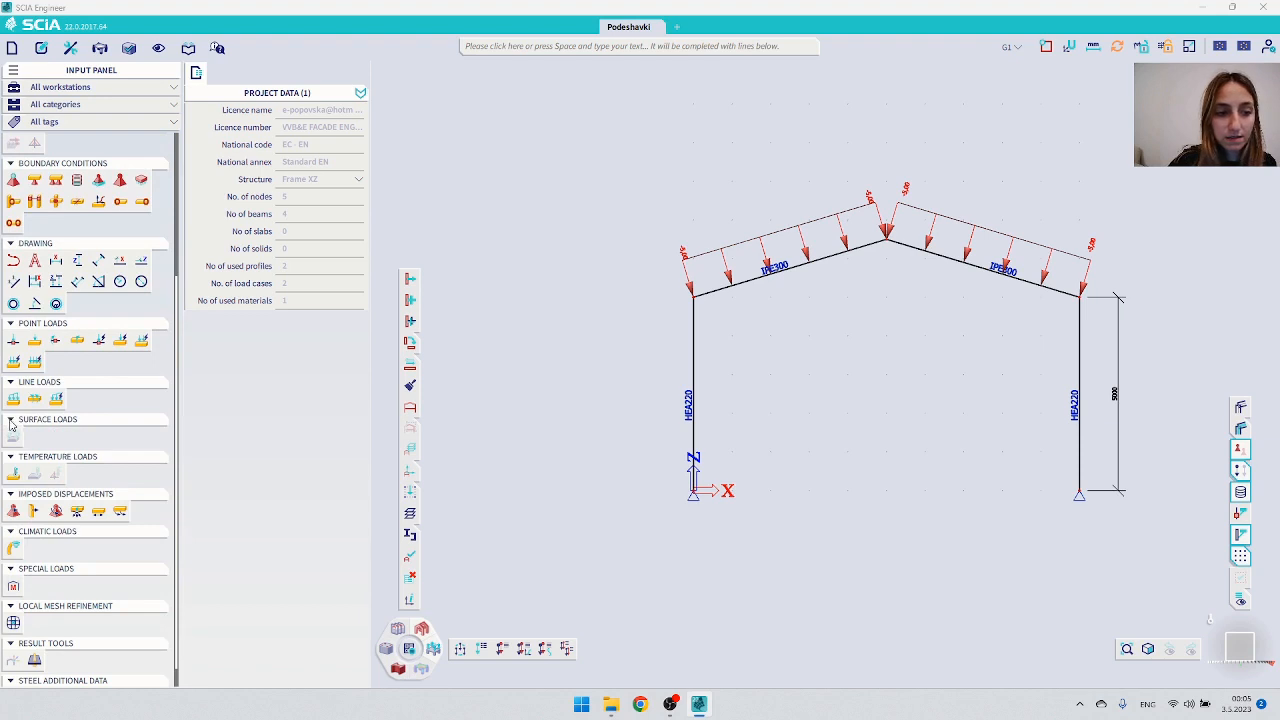
{"action": "left_click", "coordinate": [10, 420]}
{"action": "left_click", "coordinate": [10, 420]}
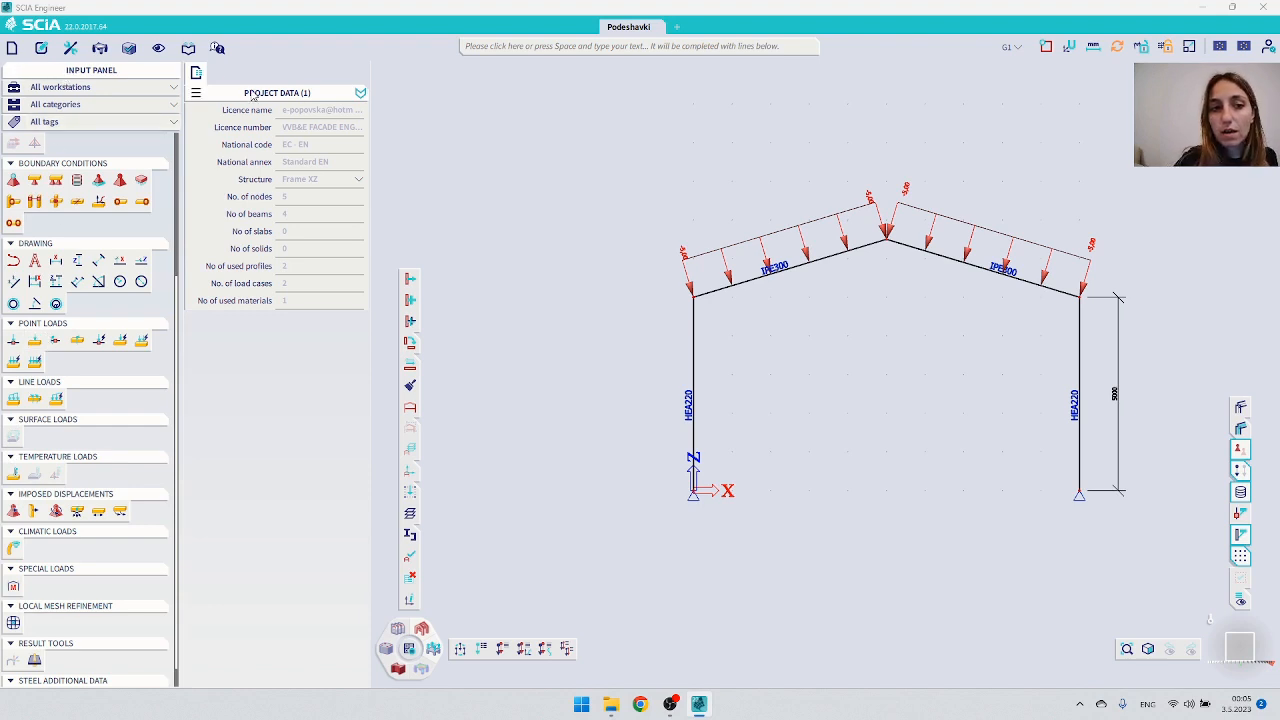
Step: Select the frame's left HEA220 column, enable advanced mode for the properties, and look through its extended member properties
{"action": "left_click", "coordinate": [196, 94]}
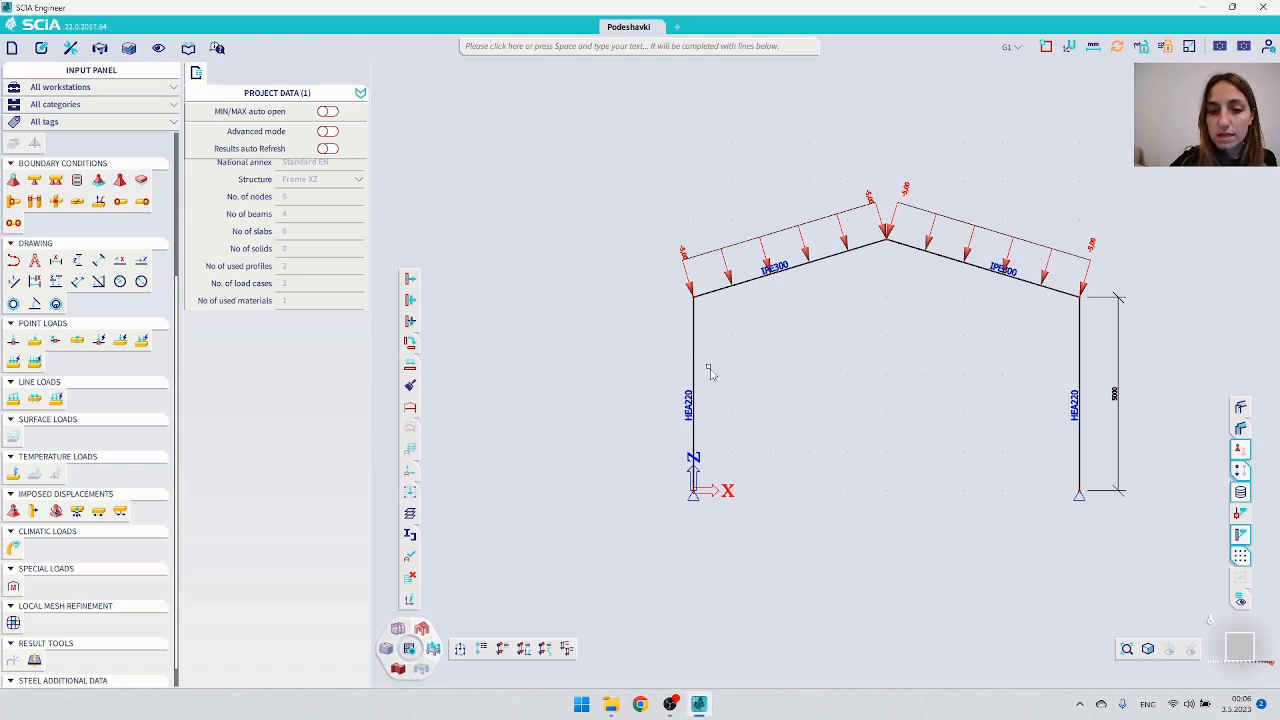
{"action": "left_click_drag", "start_coordinate": [728, 374], "coordinate": [640, 332]}
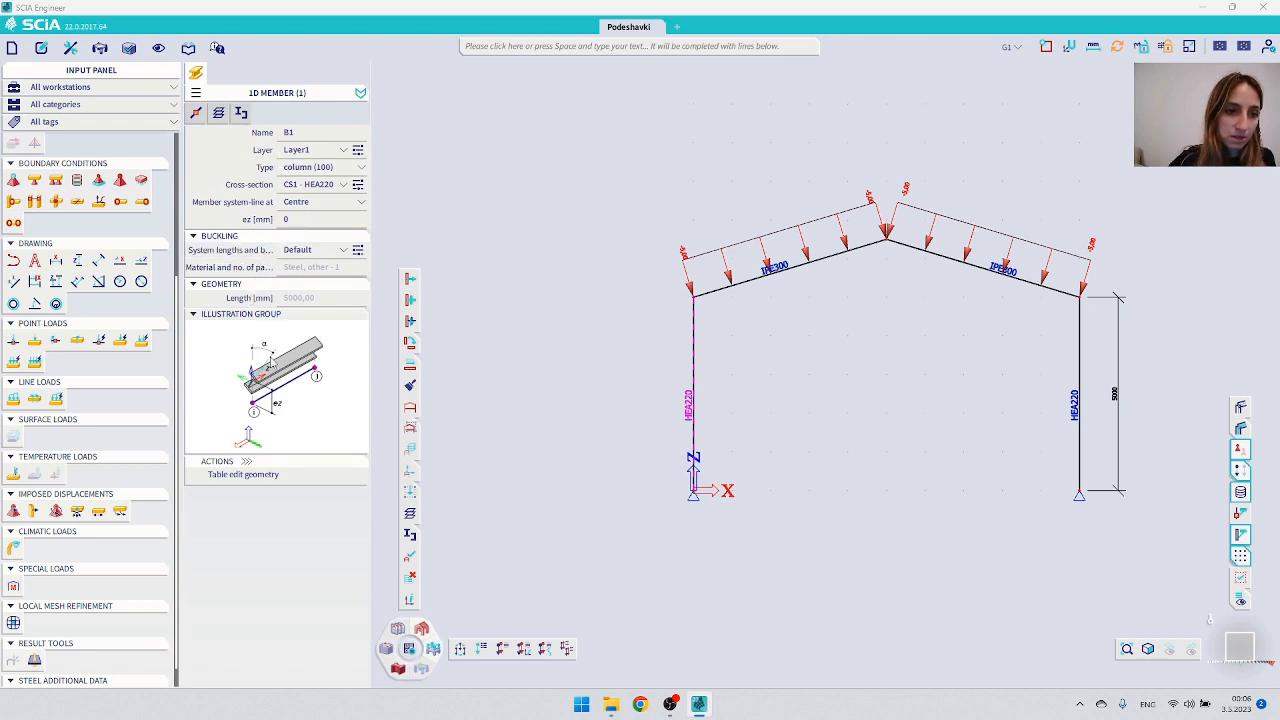
{"action": "left_click", "coordinate": [196, 93]}
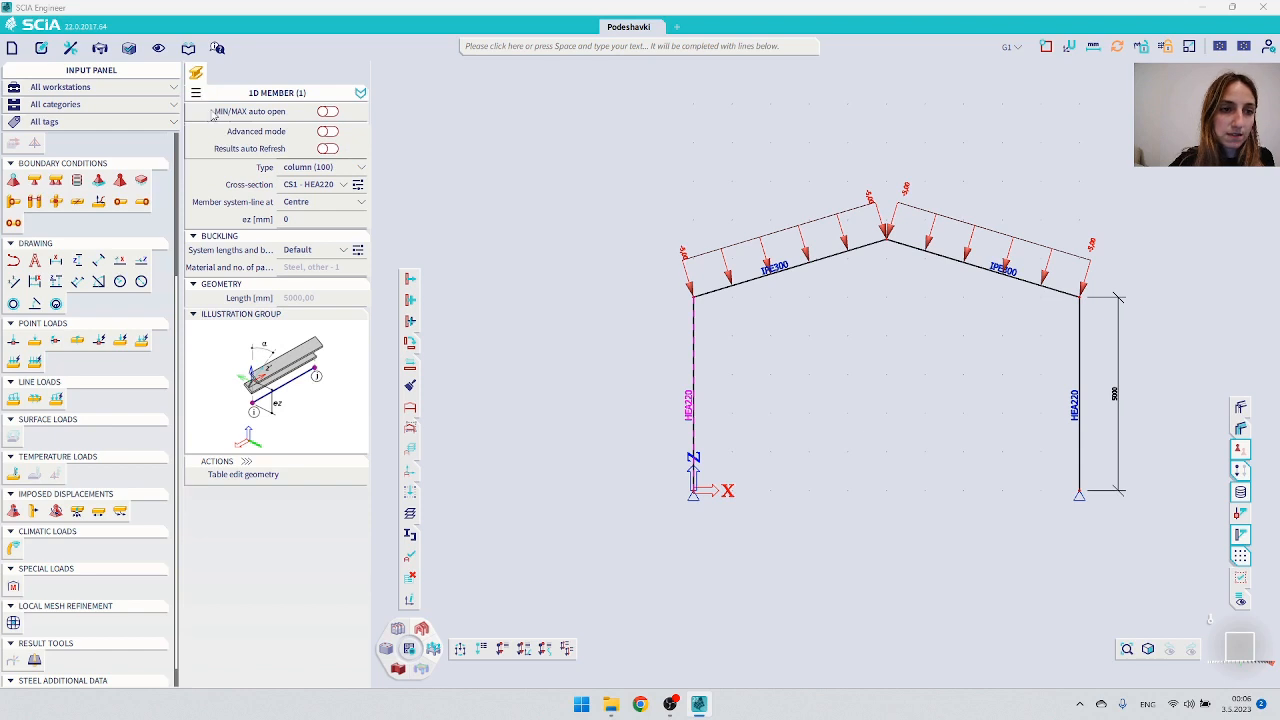
{"action": "left_click", "coordinate": [327, 132]}
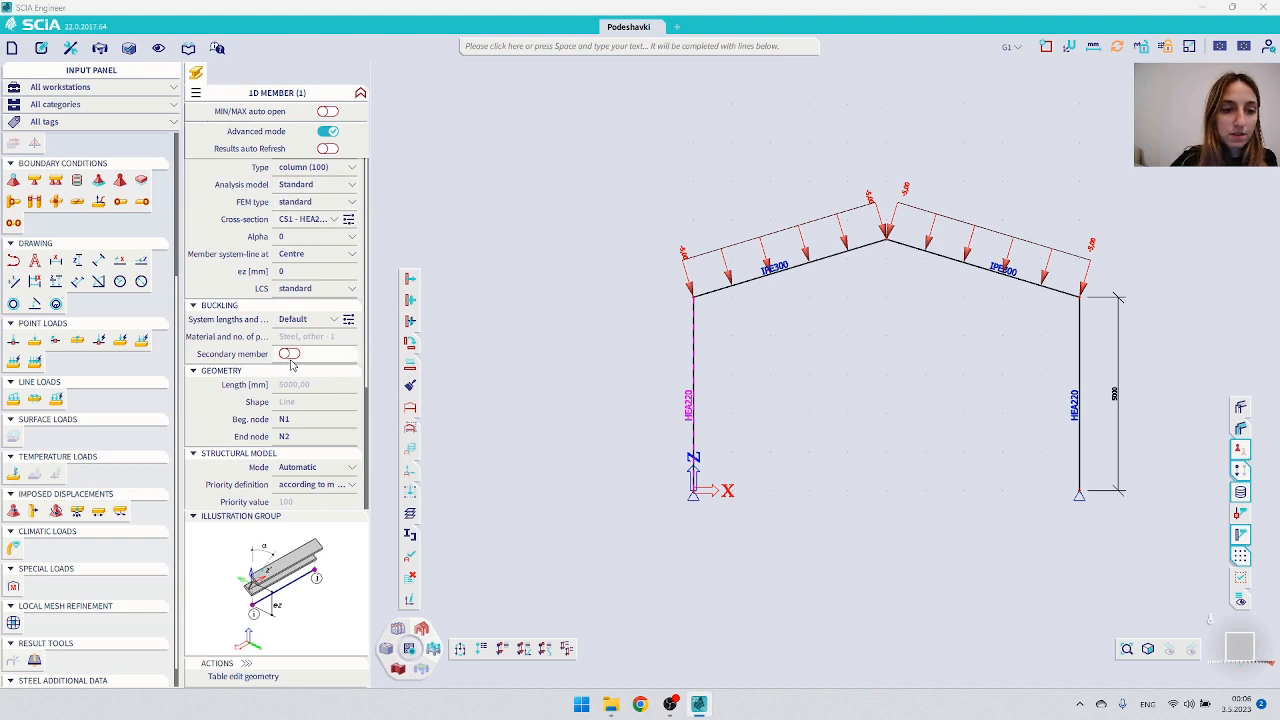
{"action": "scroll", "coordinate": [291, 366], "scroll_direction": "down", "scroll_amount": 4}
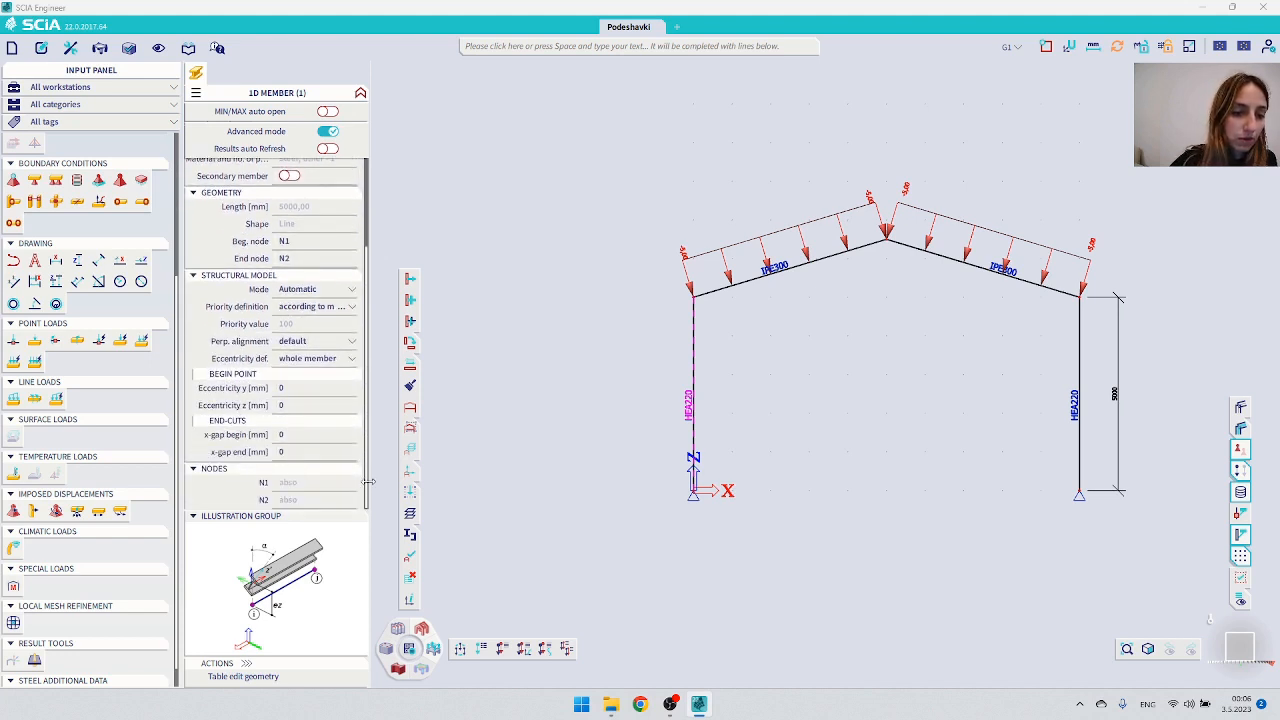
{"action": "scroll", "coordinate": [366, 250], "scroll_direction": "up", "scroll_amount": 4}
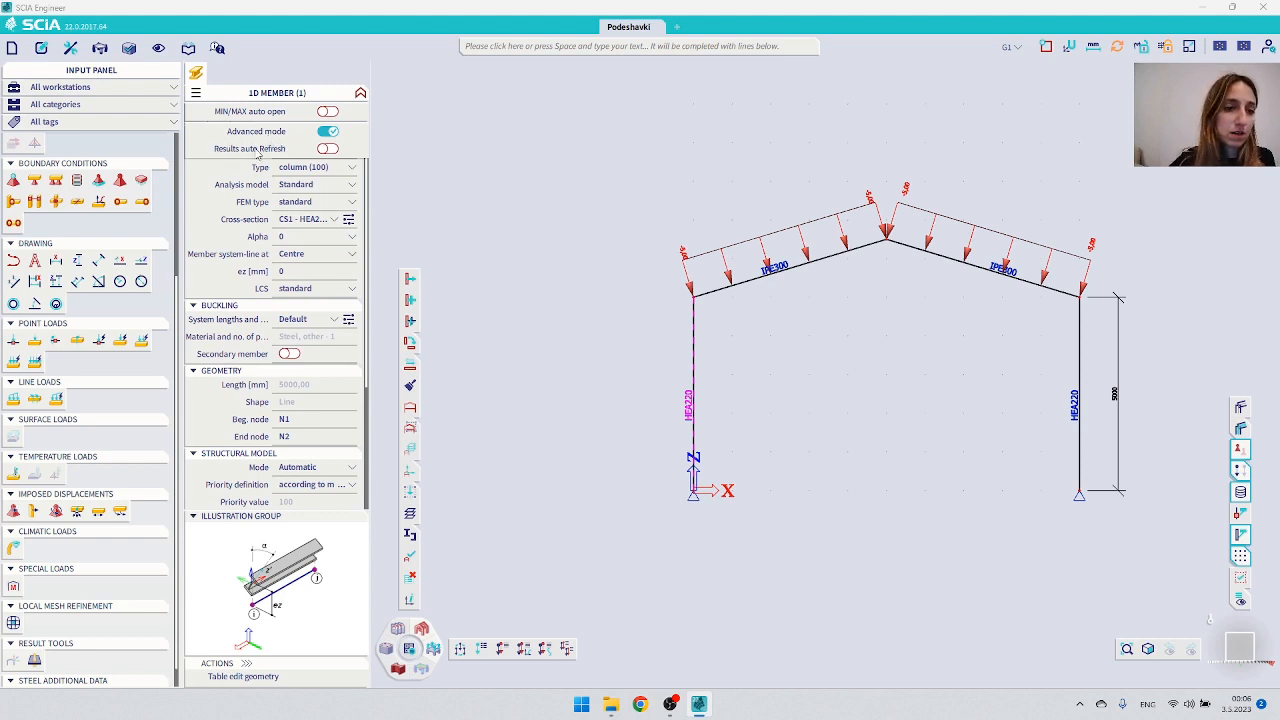
Step: Turn on results auto refresh, switch it off again, and check the setting in the properties options
{"action": "left_click", "coordinate": [328, 149]}
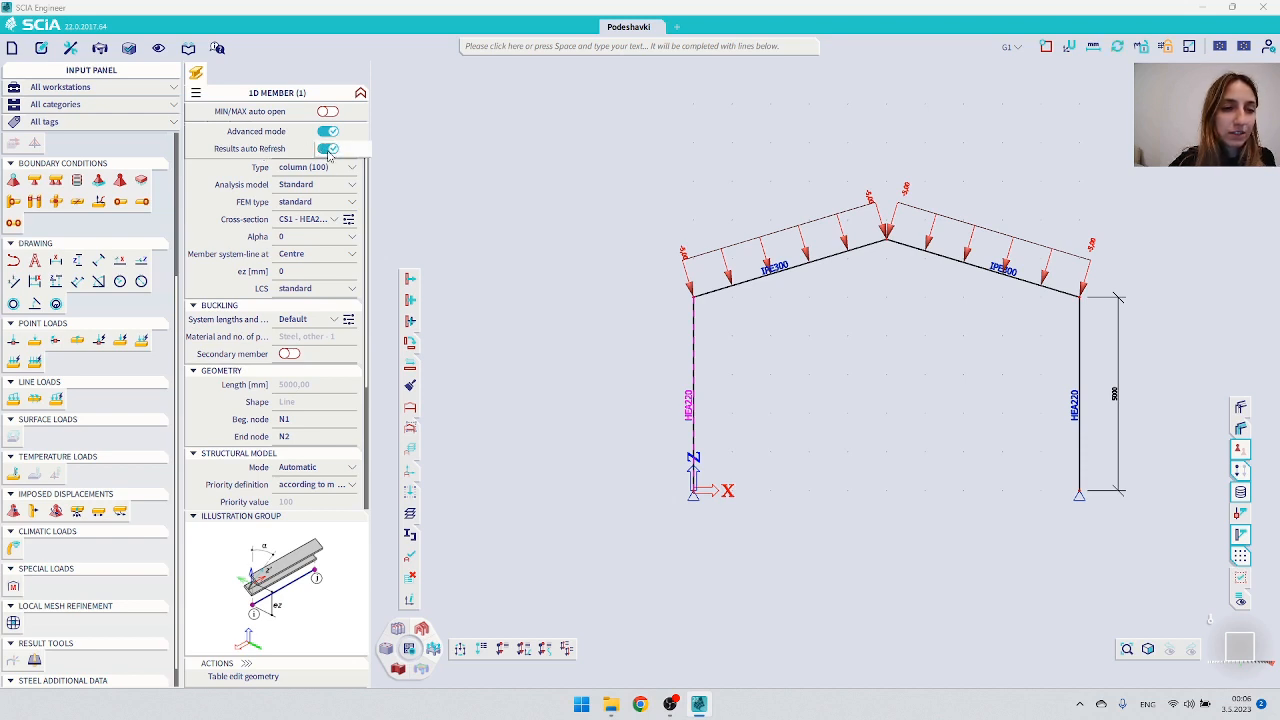
{"action": "left_click", "coordinate": [1117, 48]}
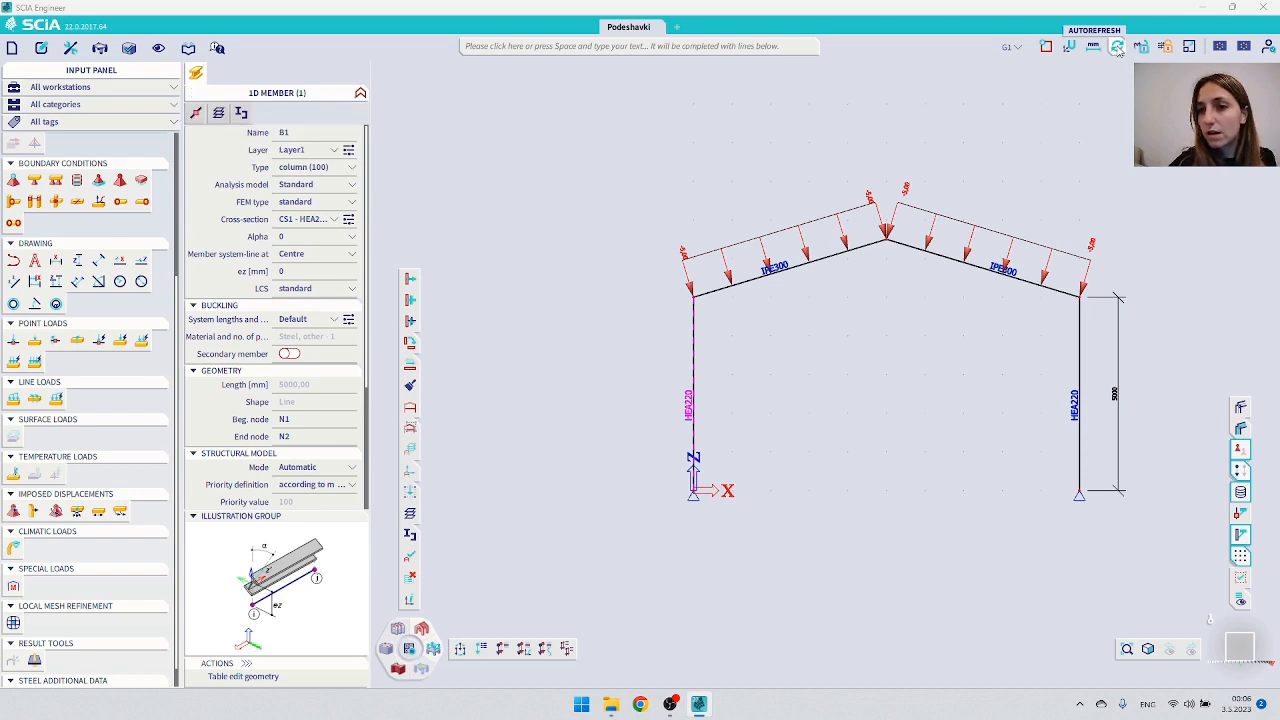
{"action": "left_click", "coordinate": [1093, 46]}
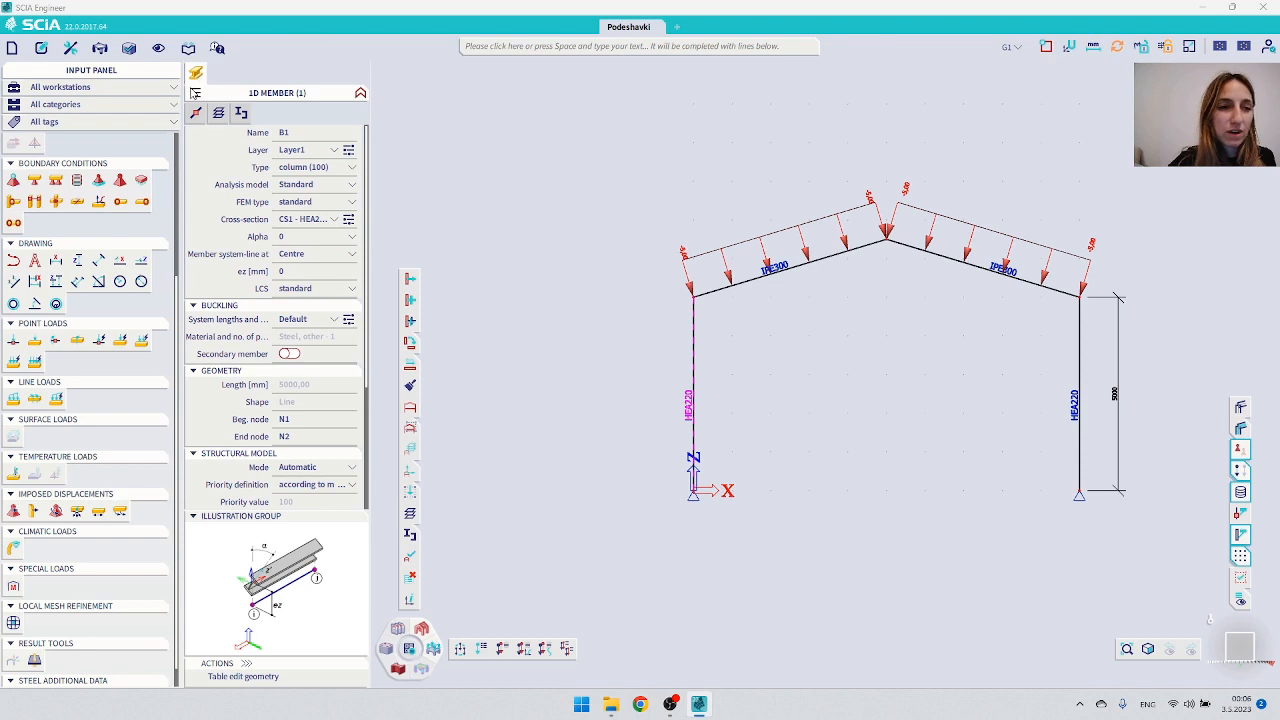
{"action": "left_click", "coordinate": [196, 75]}
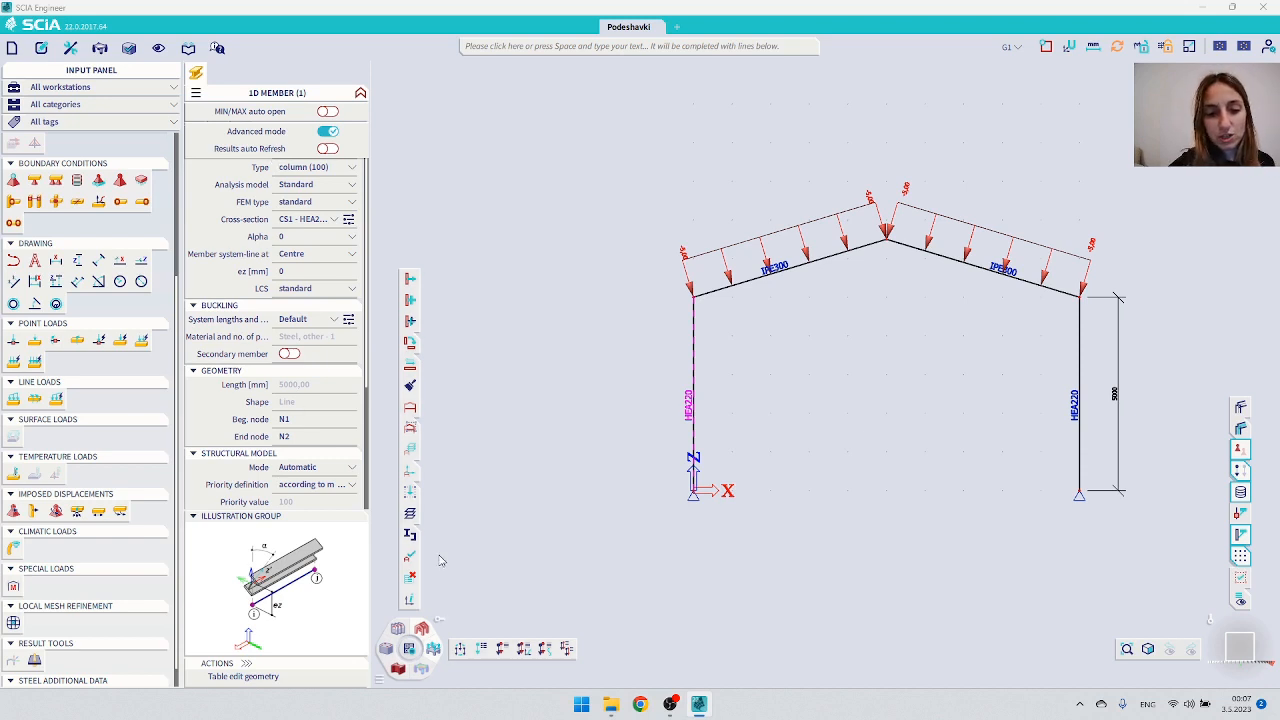
Step: Enable My Workstation among the workstation sections and make it the active workstation, clearing the column selection
{"action": "left_click", "coordinate": [380, 682]}
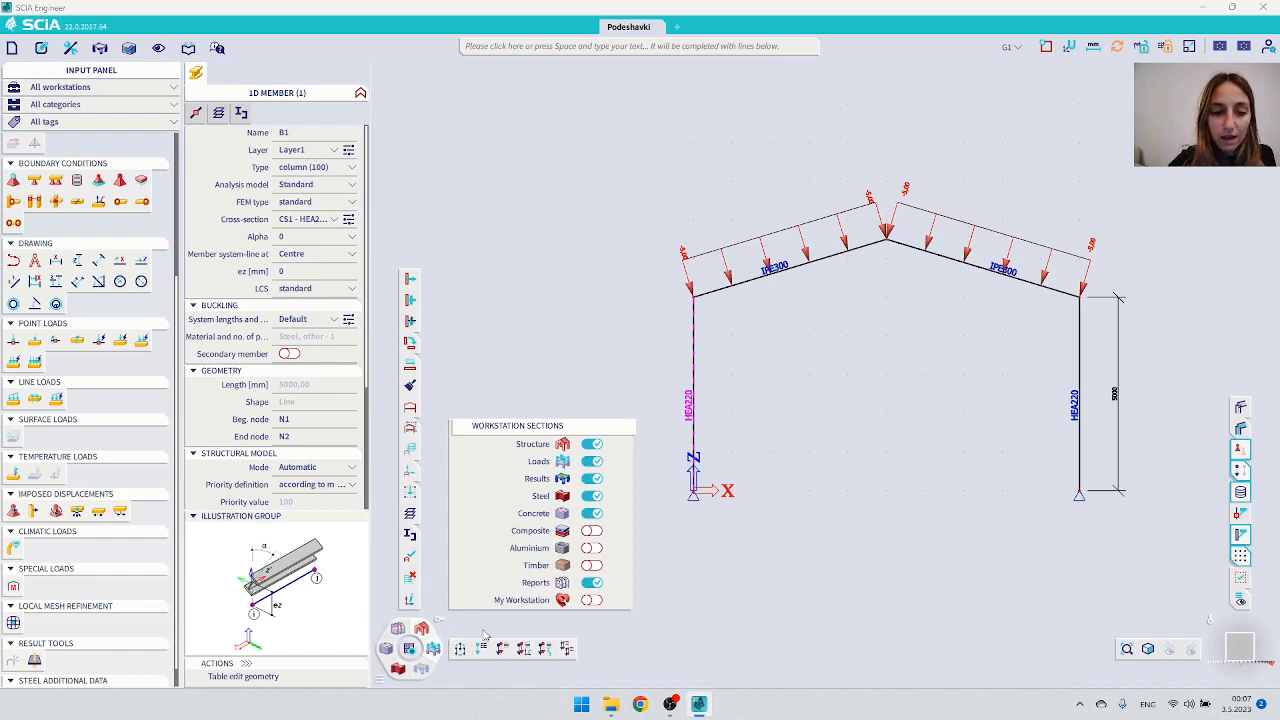
{"action": "left_click", "coordinate": [594, 601]}
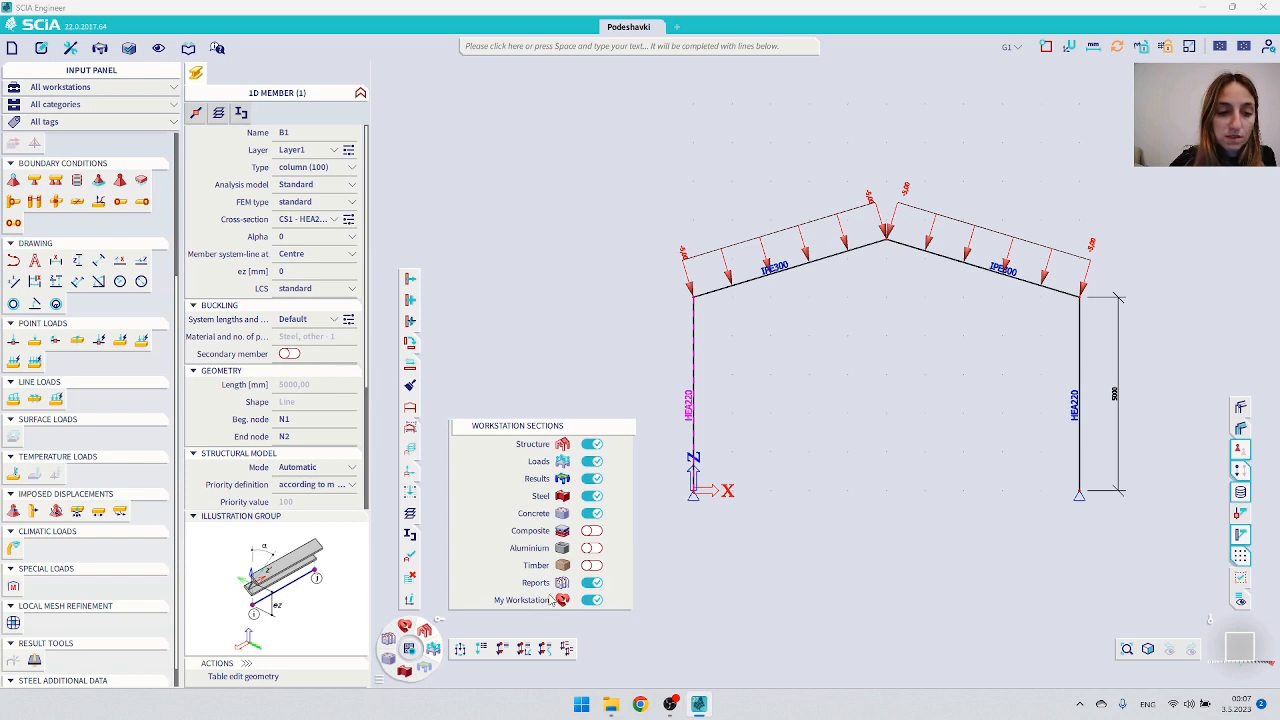
{"action": "left_click", "coordinate": [404, 627]}
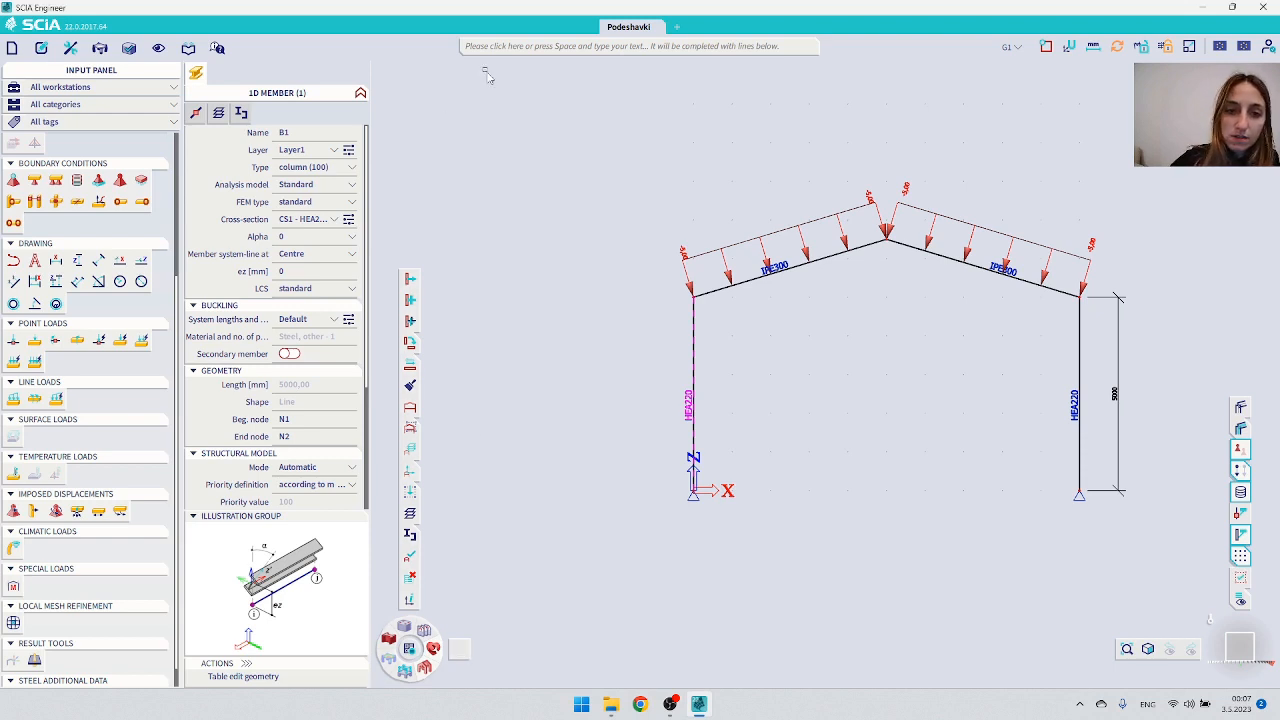
{"action": "left_click", "coordinate": [664, 330]}
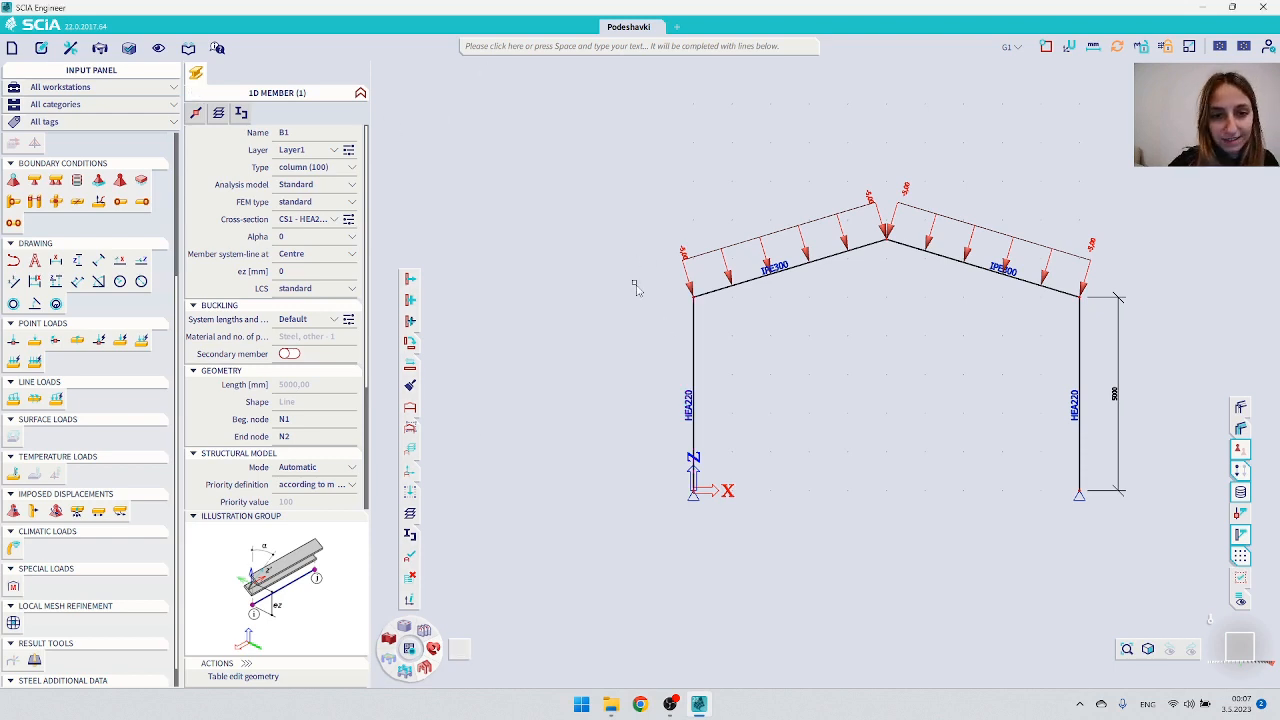
Step: Search the commands for "show" and add the Show / hide FE mesh command to My Workstation's empty toolbar
{"action": "left_click", "coordinate": [482, 46]}
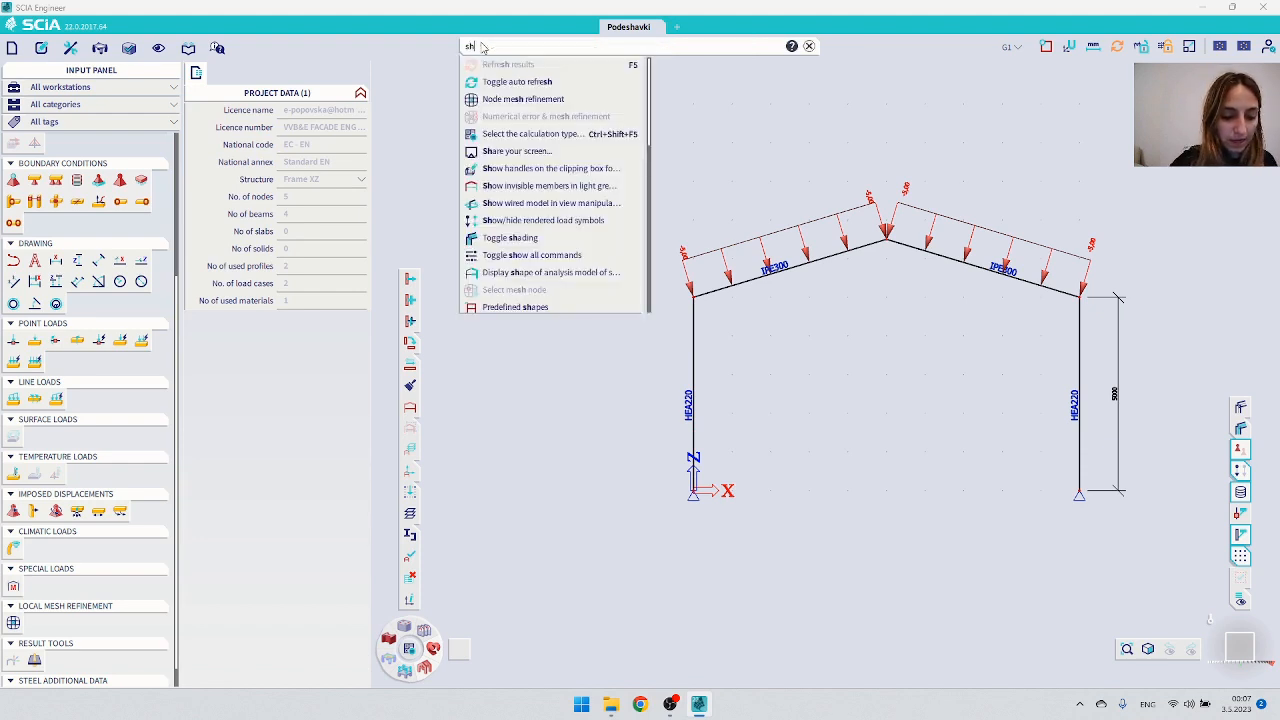
{"action": "type", "text": "show"}
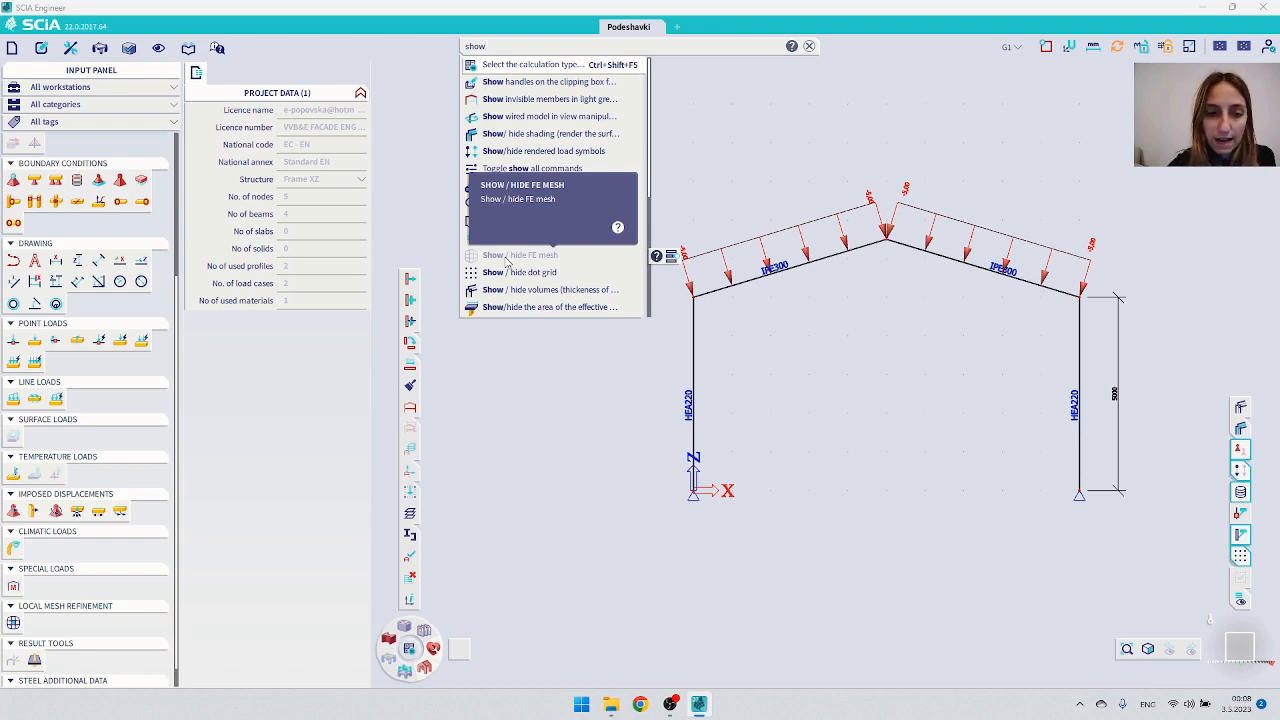
{"action": "left_click_drag", "start_coordinate": [508, 262], "coordinate": [472, 650]}
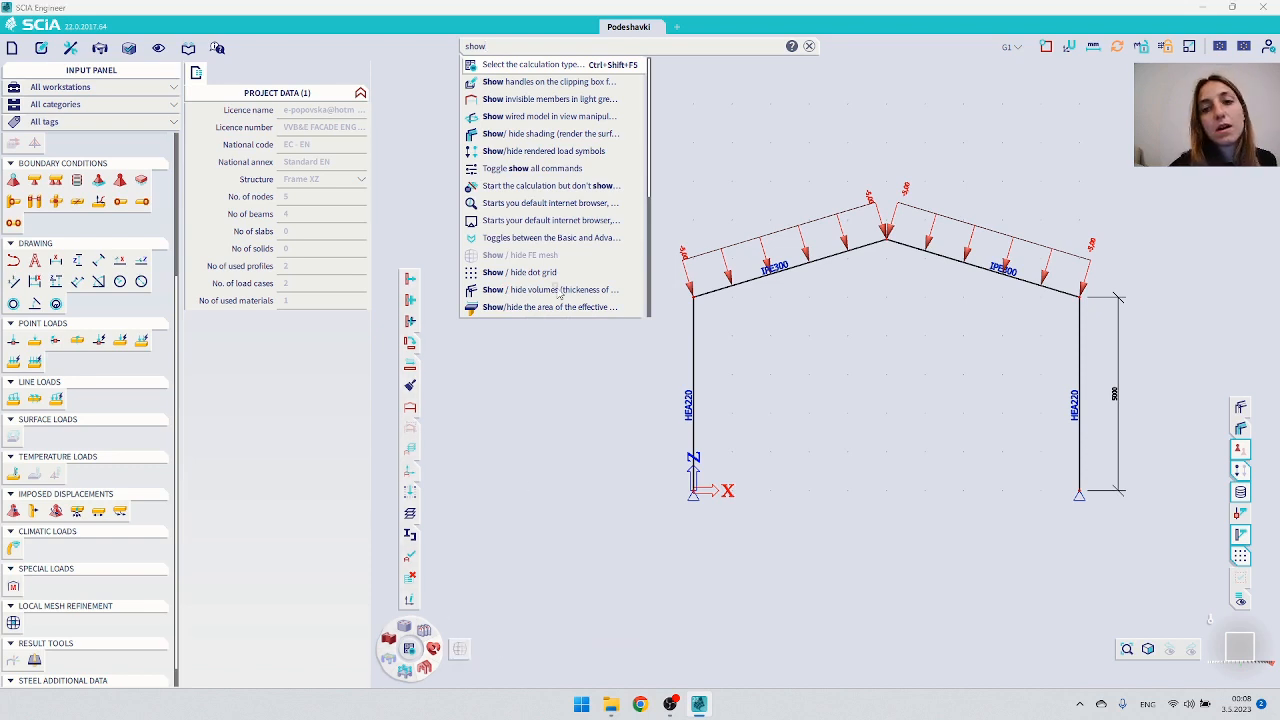
{"action": "left_click", "coordinate": [809, 46]}
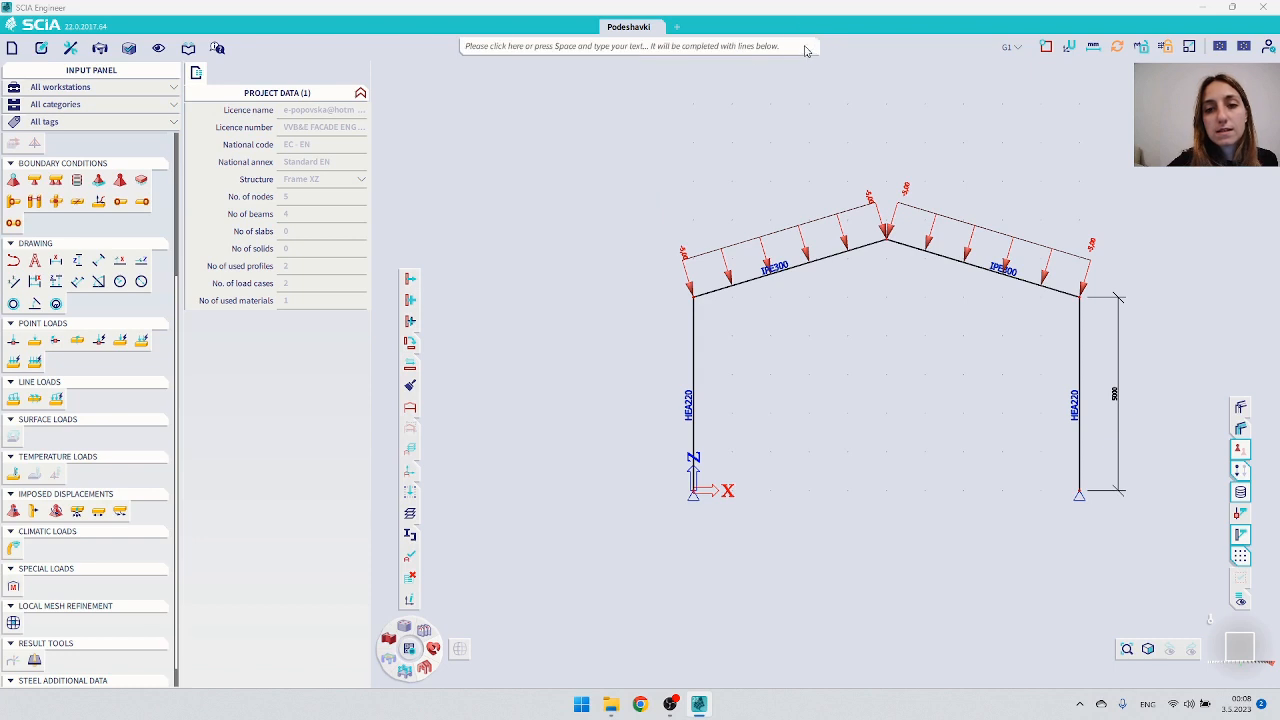
Step: Search the commands for "gener" and add Generate mesh to My Workstation beside the FE mesh command
{"action": "left_click", "coordinate": [720, 50]}
{"action": "type", "text": "gener"}
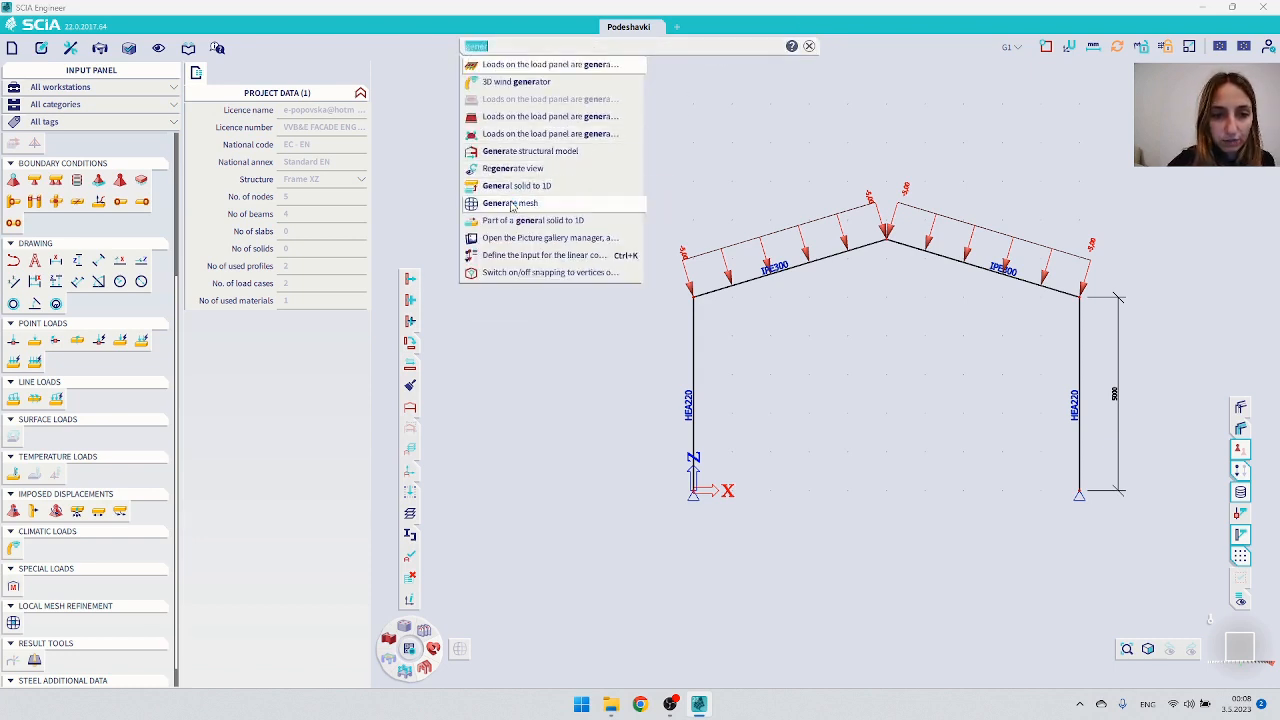
{"action": "left_click_drag", "start_coordinate": [512, 205], "coordinate": [472, 651]}
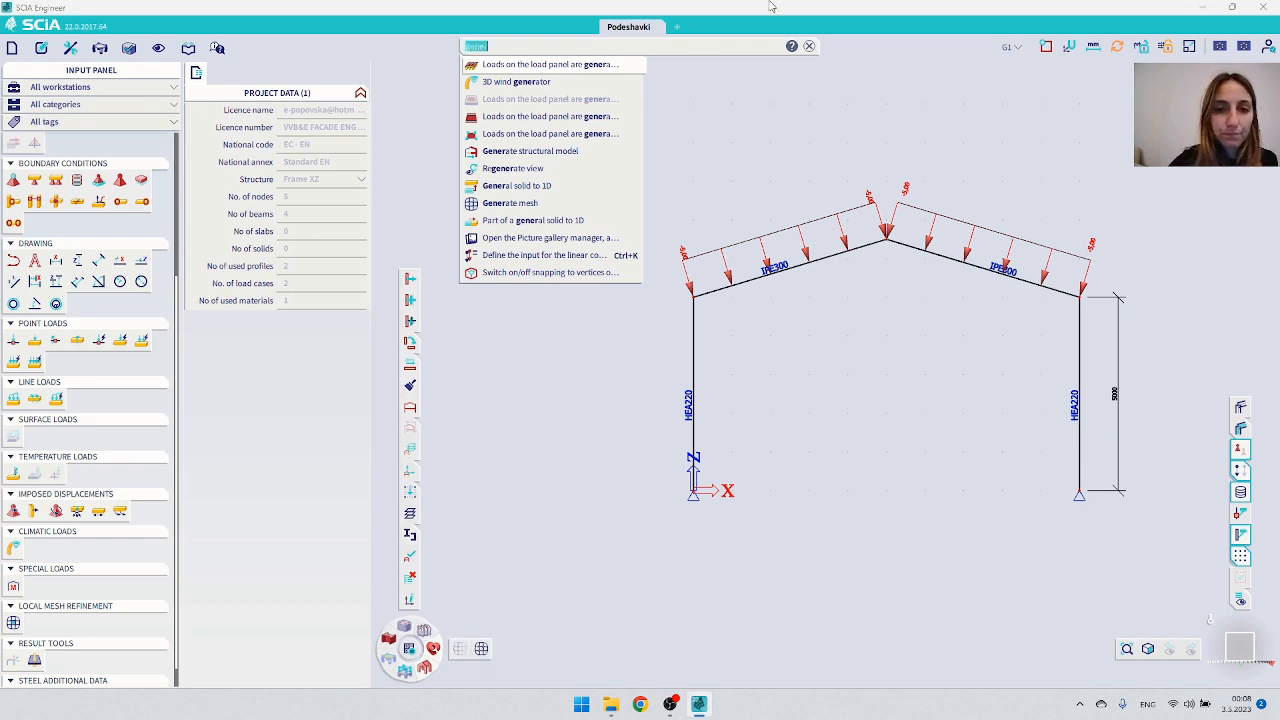
{"action": "left_click", "coordinate": [811, 46]}
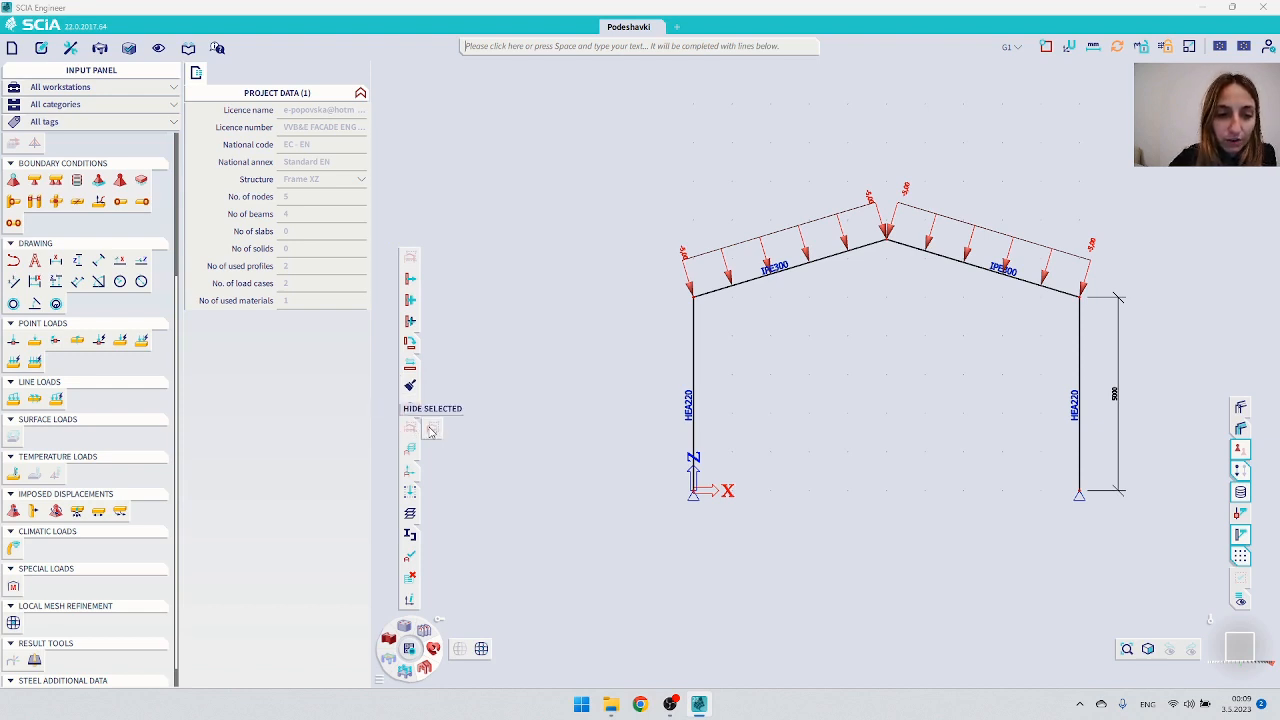
Step: Place the Hide selected command directly on the main command toolbar, and swap the two workstation toolbars' positions and back
{"action": "left_click_drag", "start_coordinate": [430, 430], "coordinate": [411, 276]}
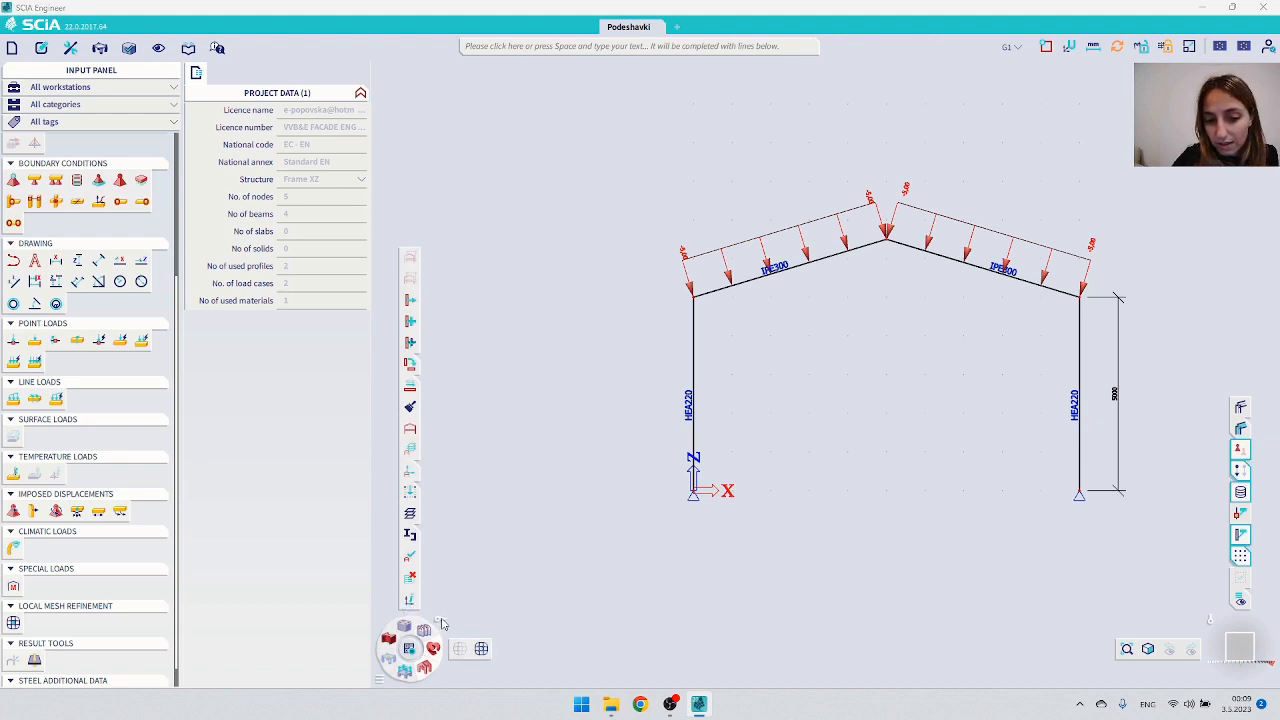
{"action": "left_click", "coordinate": [438, 625]}
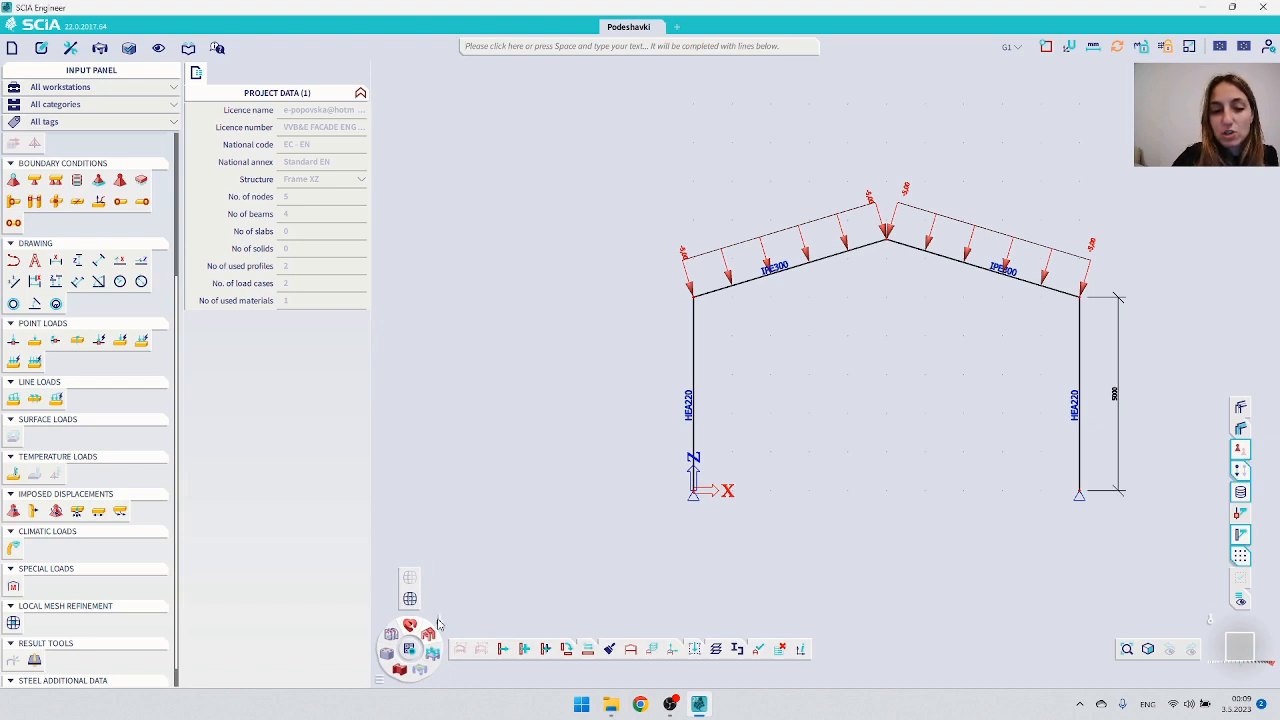
{"action": "left_click", "coordinate": [440, 624]}
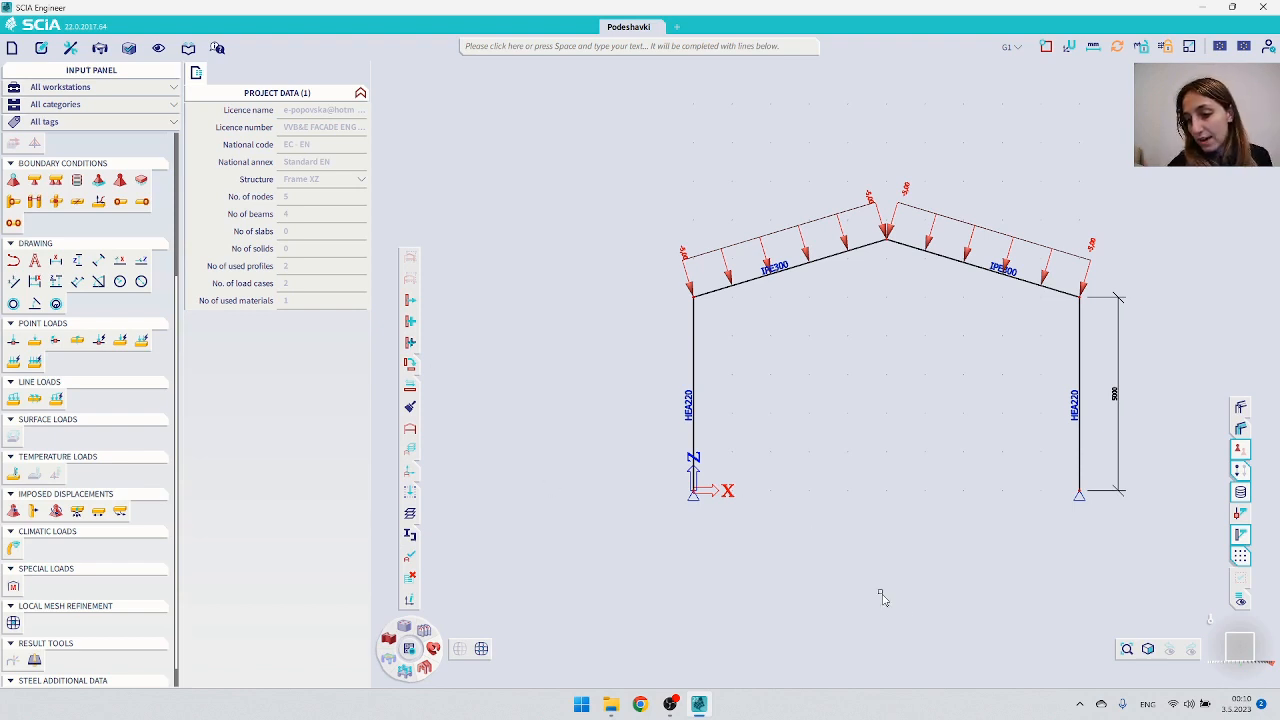
Step: Try the MIN/MAX auto open option for the view and render toolbars
{"action": "left_click", "coordinate": [1274, 684]}
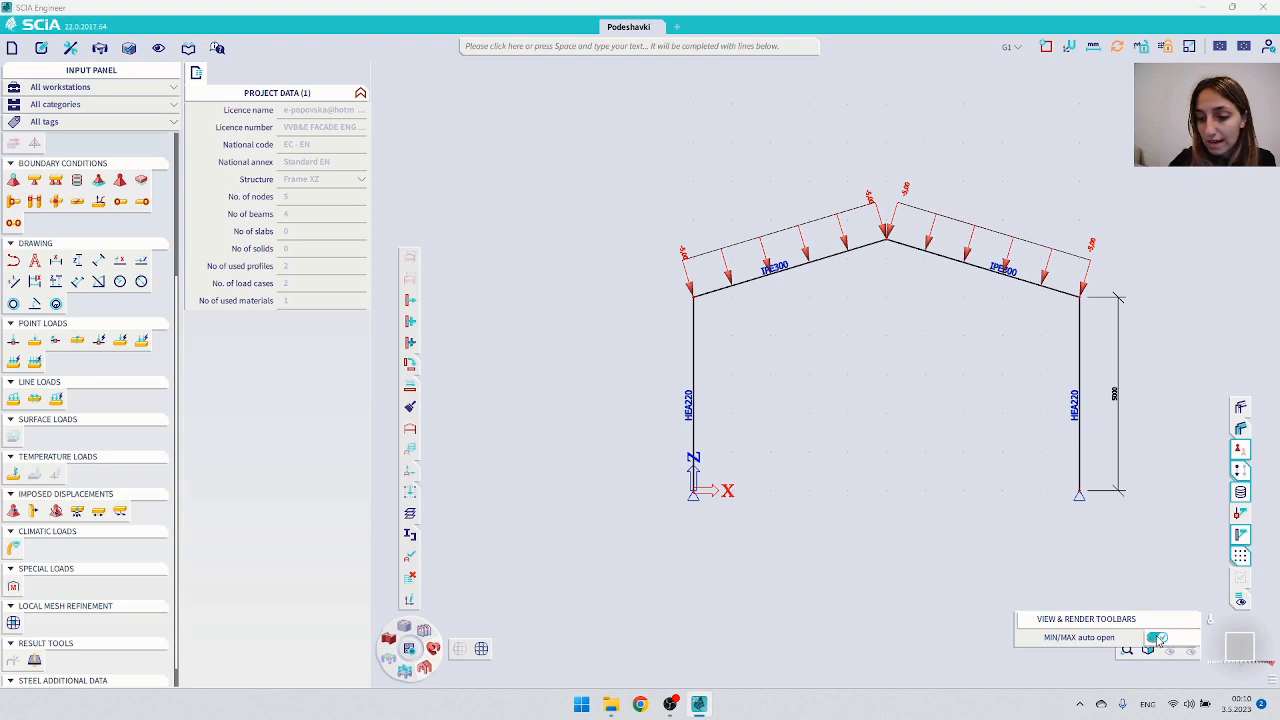
{"action": "left_click", "coordinate": [1157, 638]}
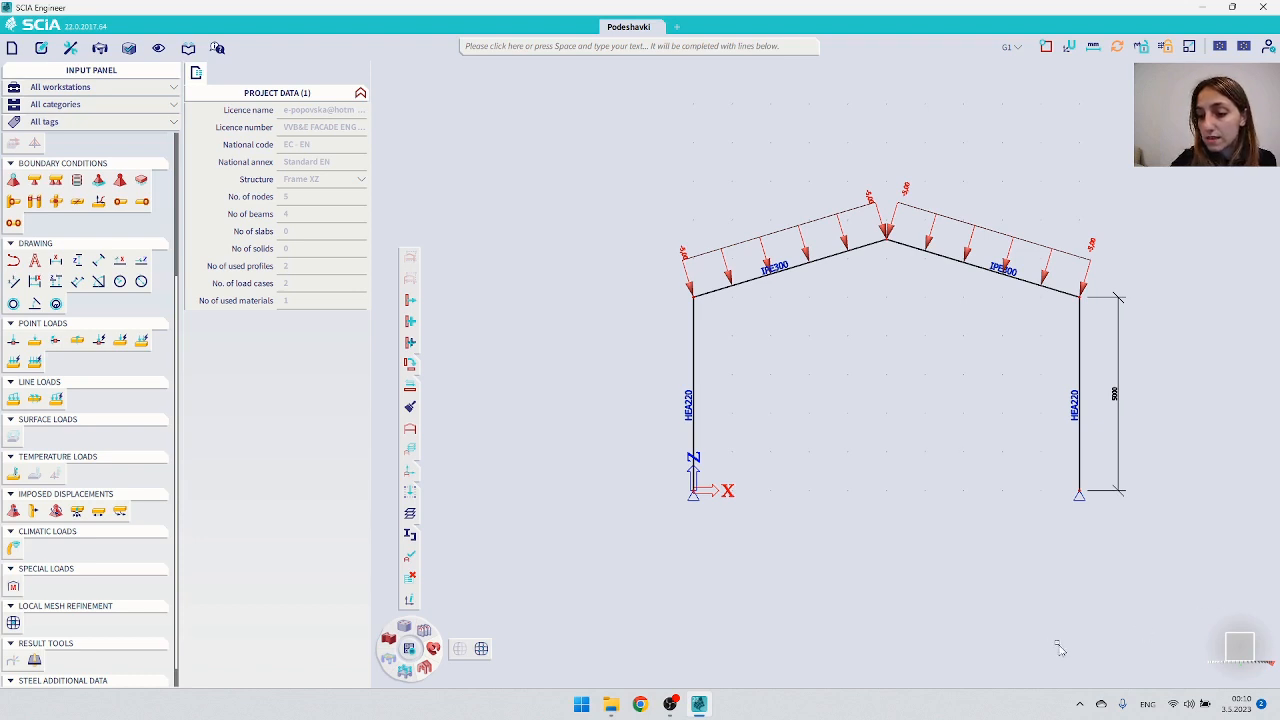
{"action": "mouse_move", "coordinate": [1238, 648]}
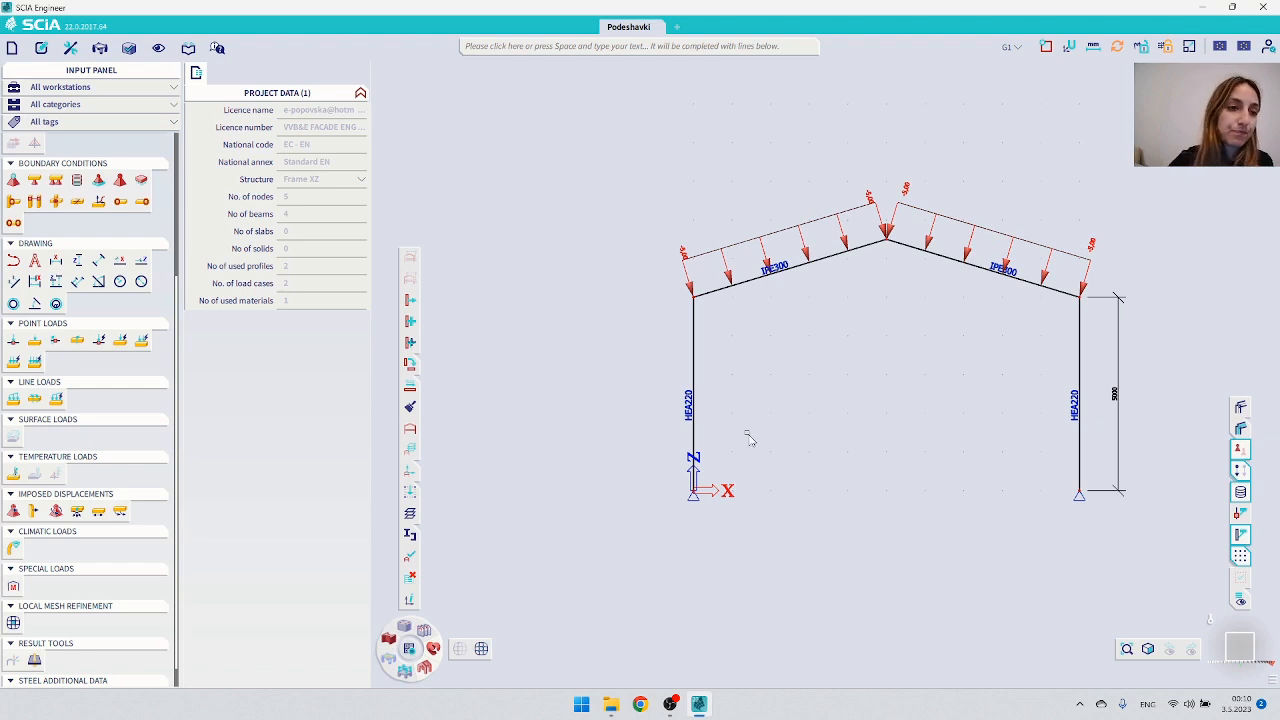
Step: Open the colours and lines palette settings and compare the Screen, Document and Graphic output palettes
{"action": "left_click", "coordinate": [157, 49]}
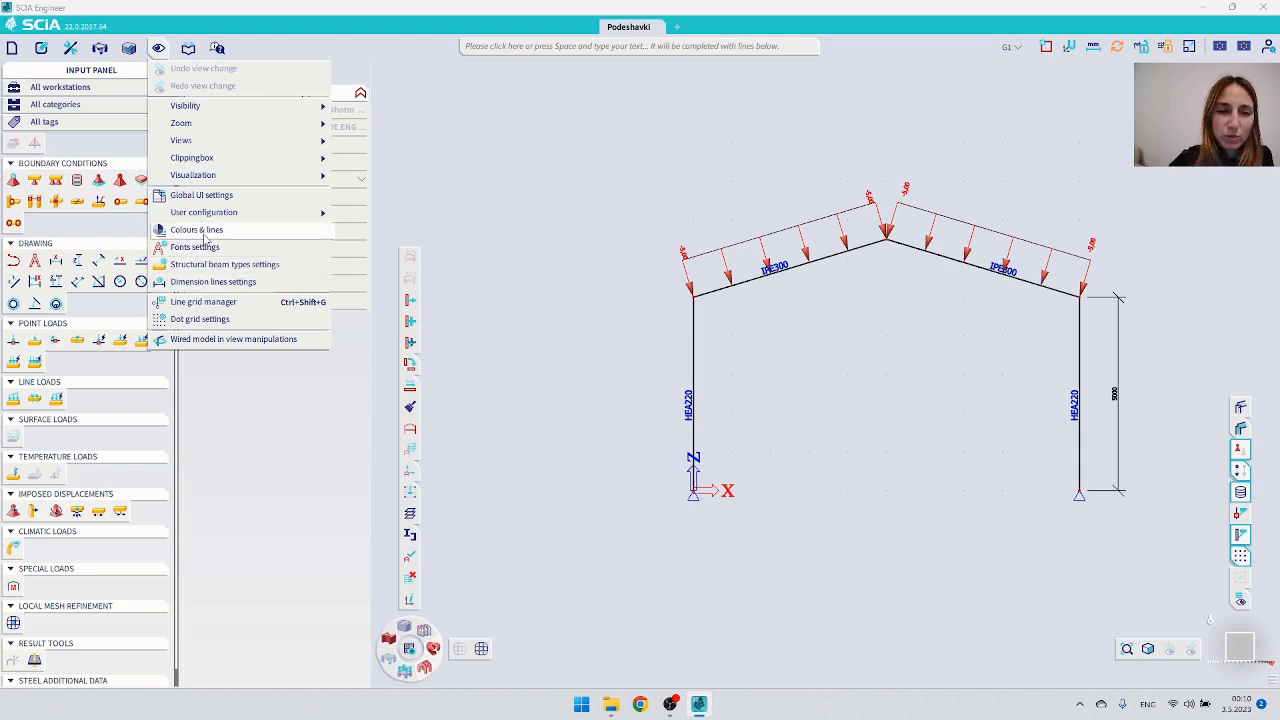
{"action": "left_click", "coordinate": [218, 237]}
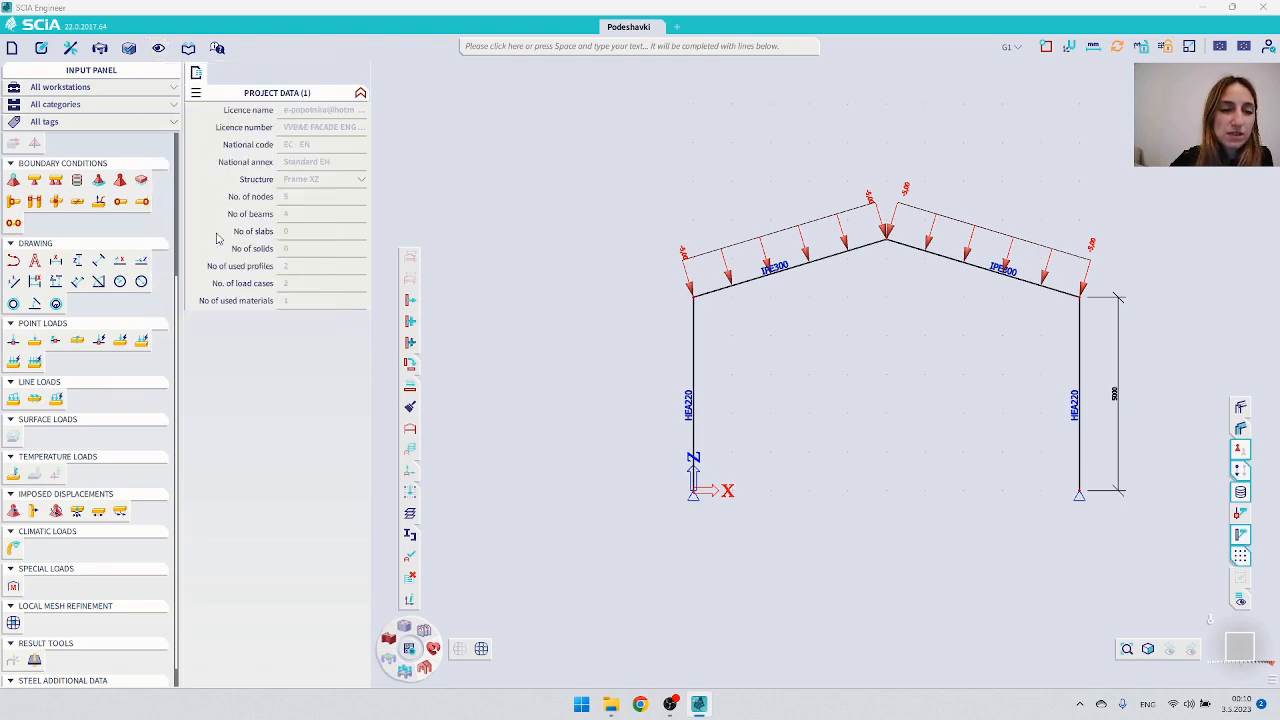
{"action": "left_click_drag", "start_coordinate": [510, 188], "coordinate": [518, 115]}
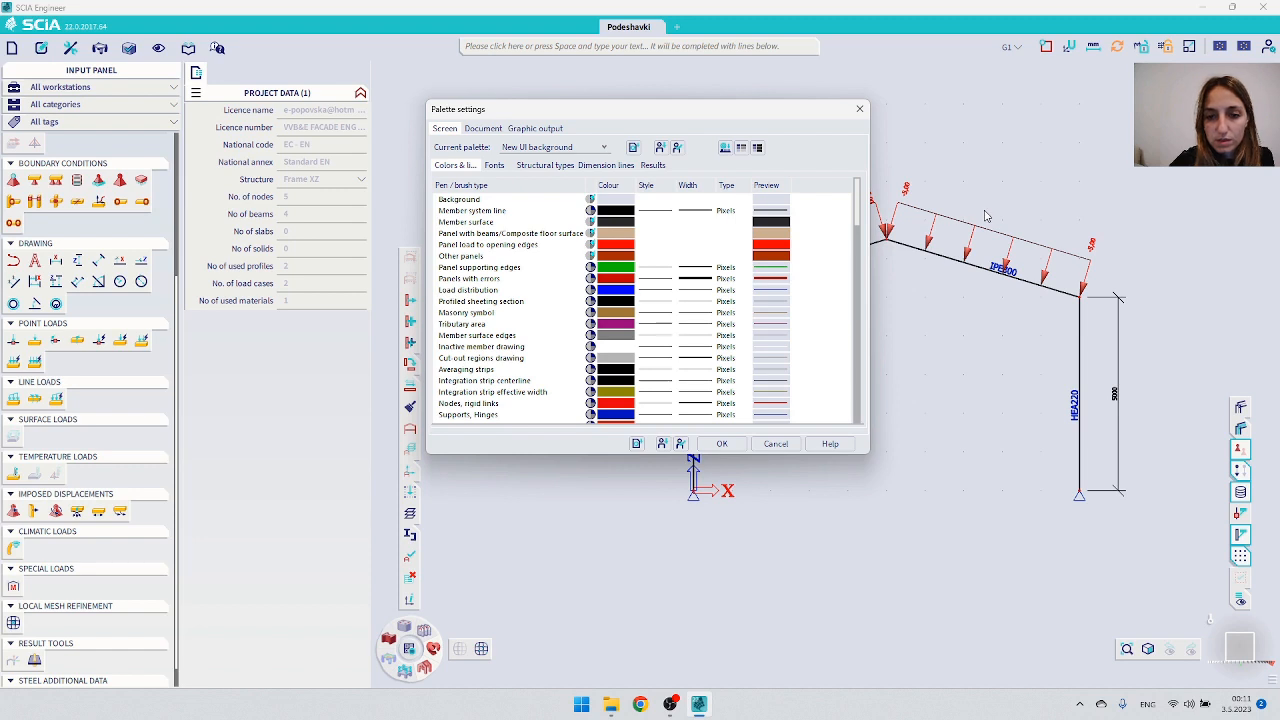
{"action": "left_click", "coordinate": [480, 128]}
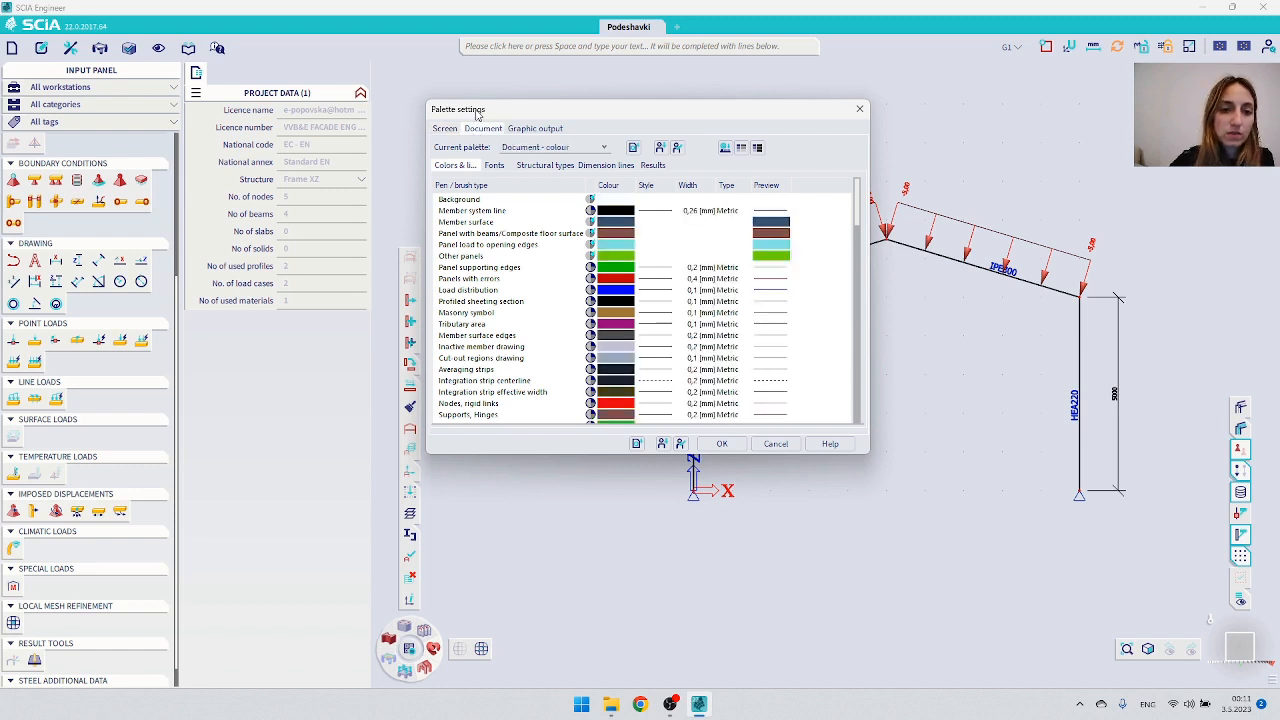
{"action": "left_click", "coordinate": [520, 129]}
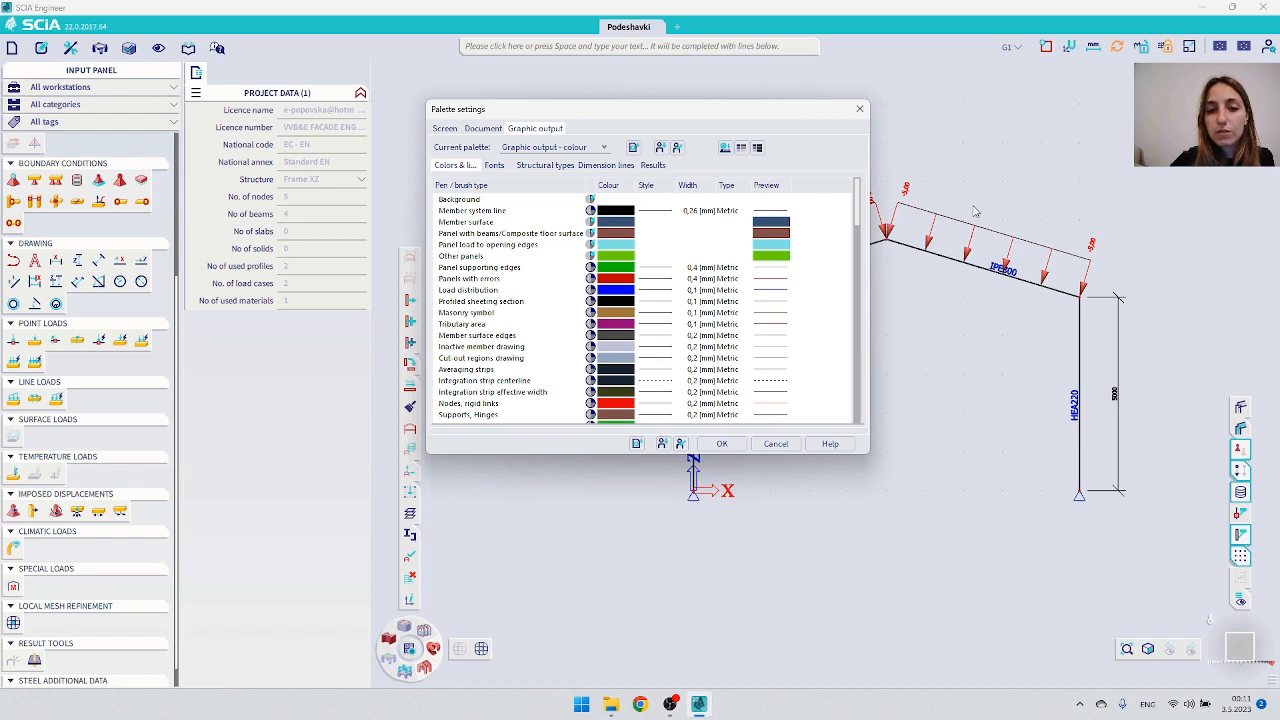
{"action": "left_click", "coordinate": [469, 130]}
{"action": "left_click", "coordinate": [445, 130]}
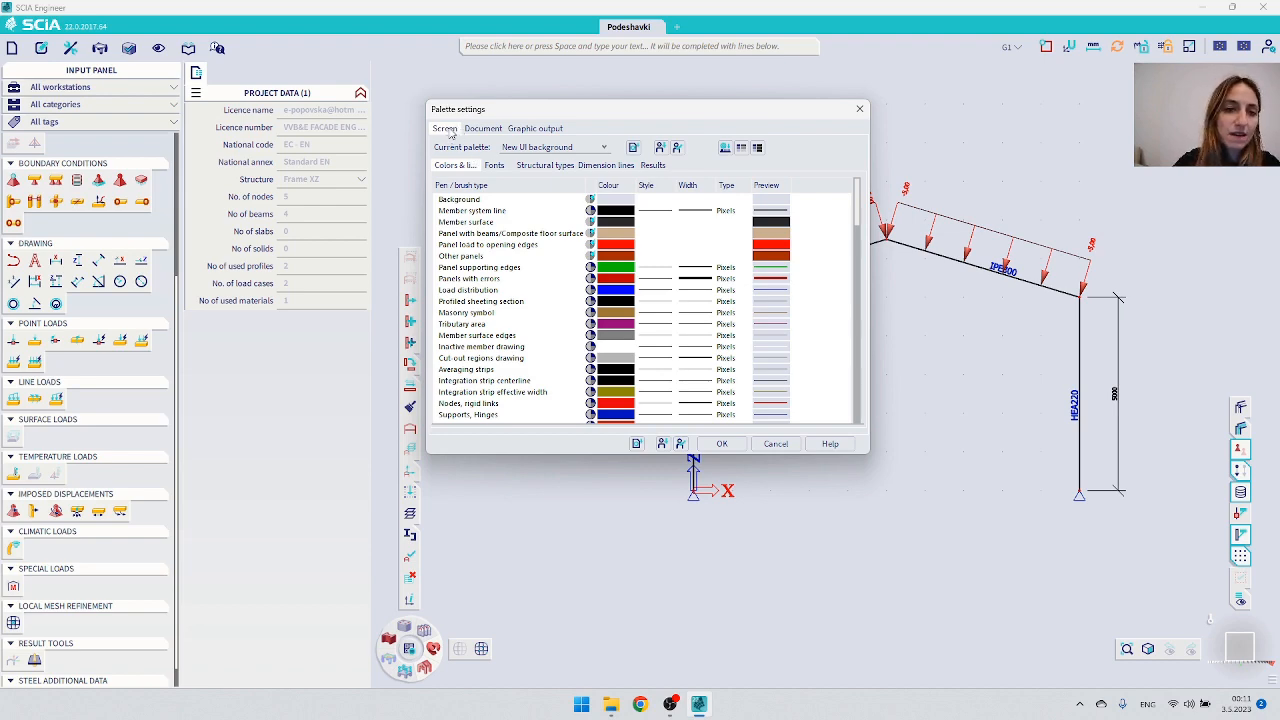
Step: Move the palette settings clear of the frame and choose a thinner line width for the on-screen member system line
{"action": "left_click_drag", "start_coordinate": [574, 109], "coordinate": [353, 167]}
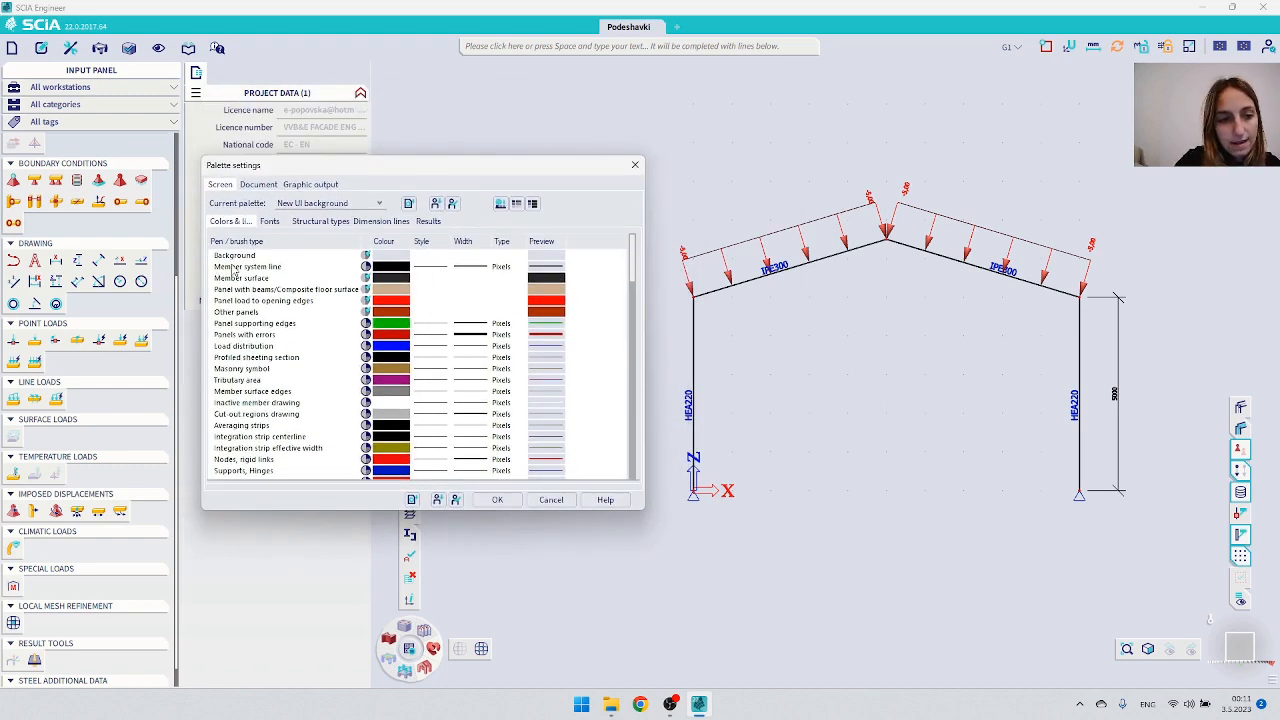
{"action": "left_click", "coordinate": [472, 267]}
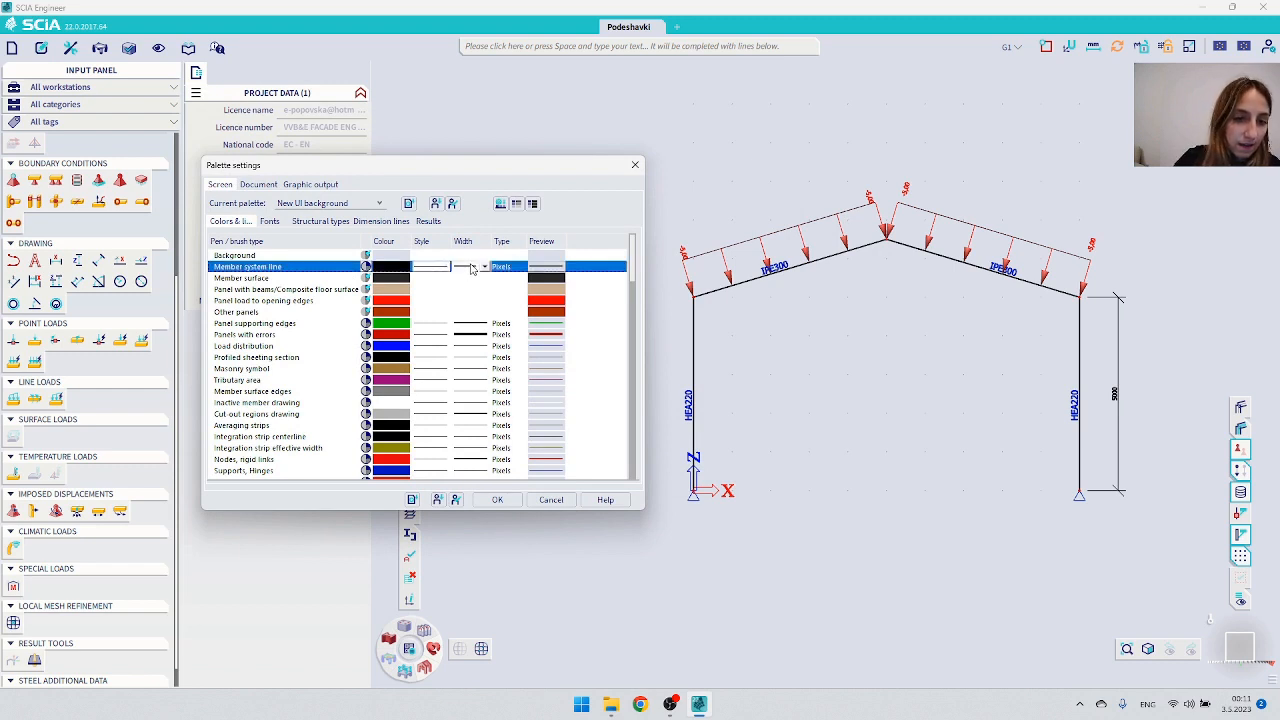
{"action": "left_click", "coordinate": [472, 267]}
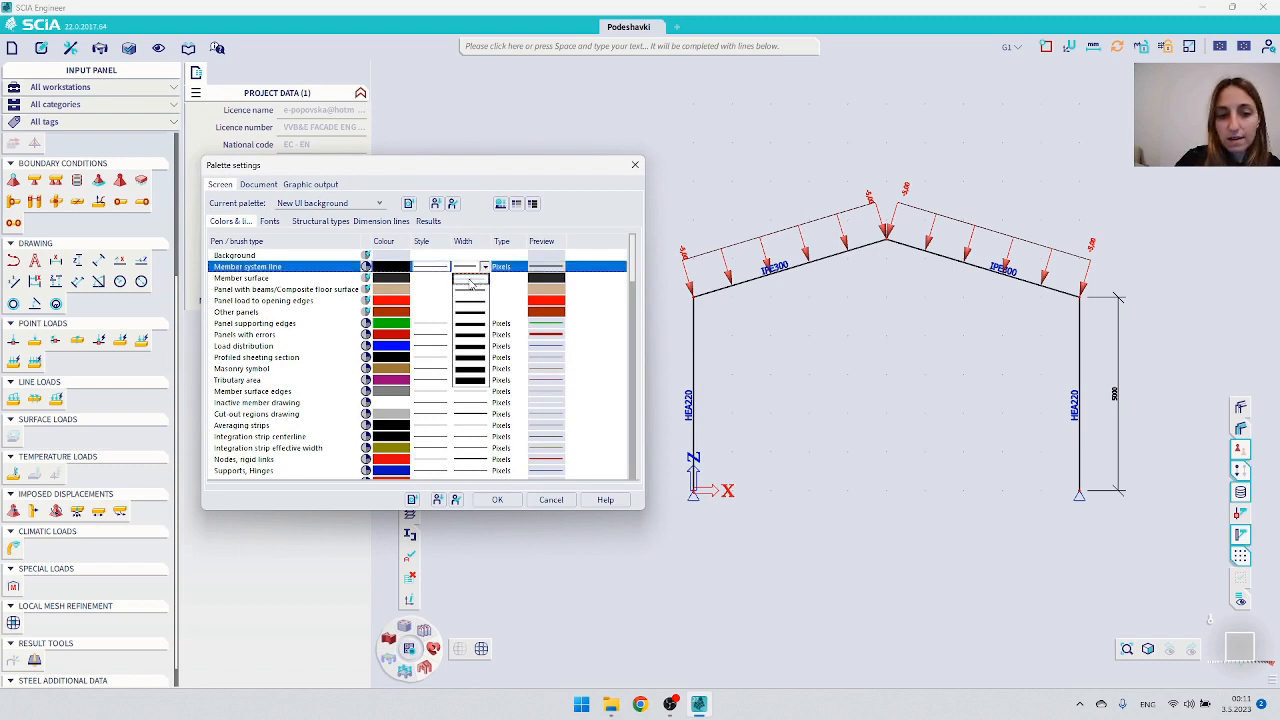
{"action": "left_click", "coordinate": [470, 281]}
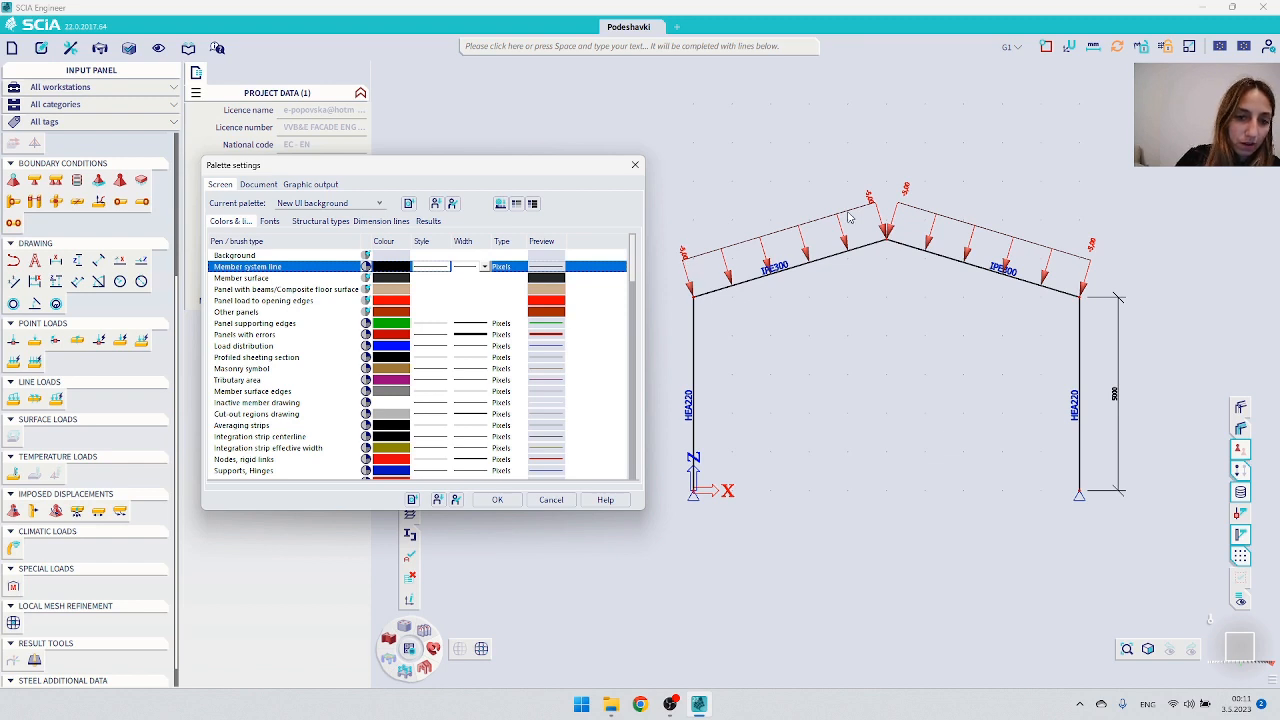
Step: Set the Force load colour to bright green in the screen palette and apply the palette settings
{"action": "scroll", "coordinate": [326, 415], "scroll_direction": "down", "scroll_amount": 4}
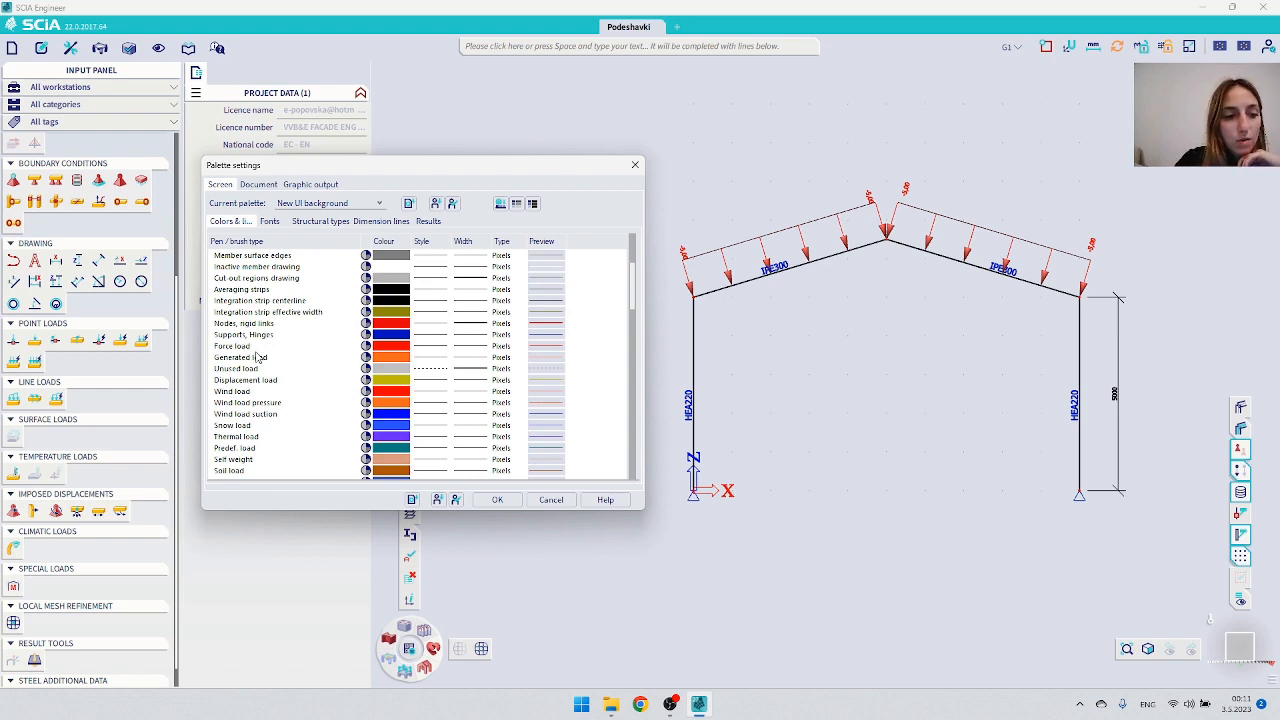
{"action": "left_click", "coordinate": [389, 346]}
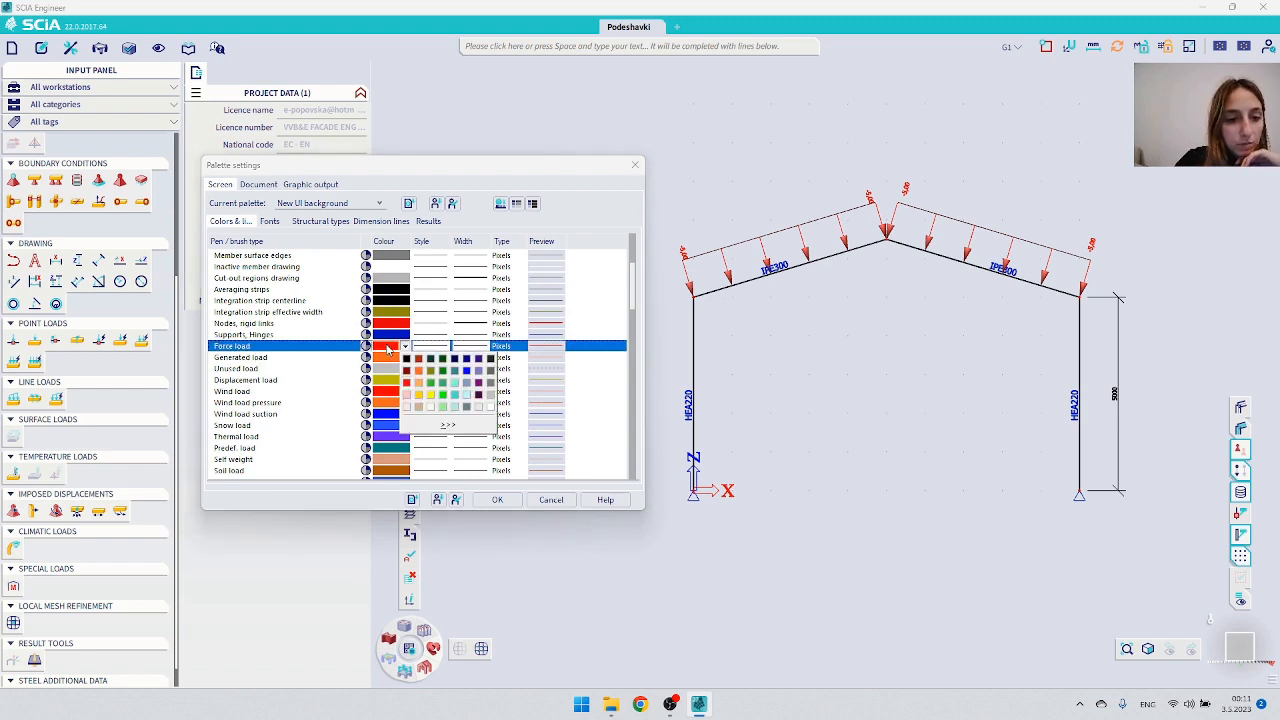
{"action": "left_click", "coordinate": [443, 395]}
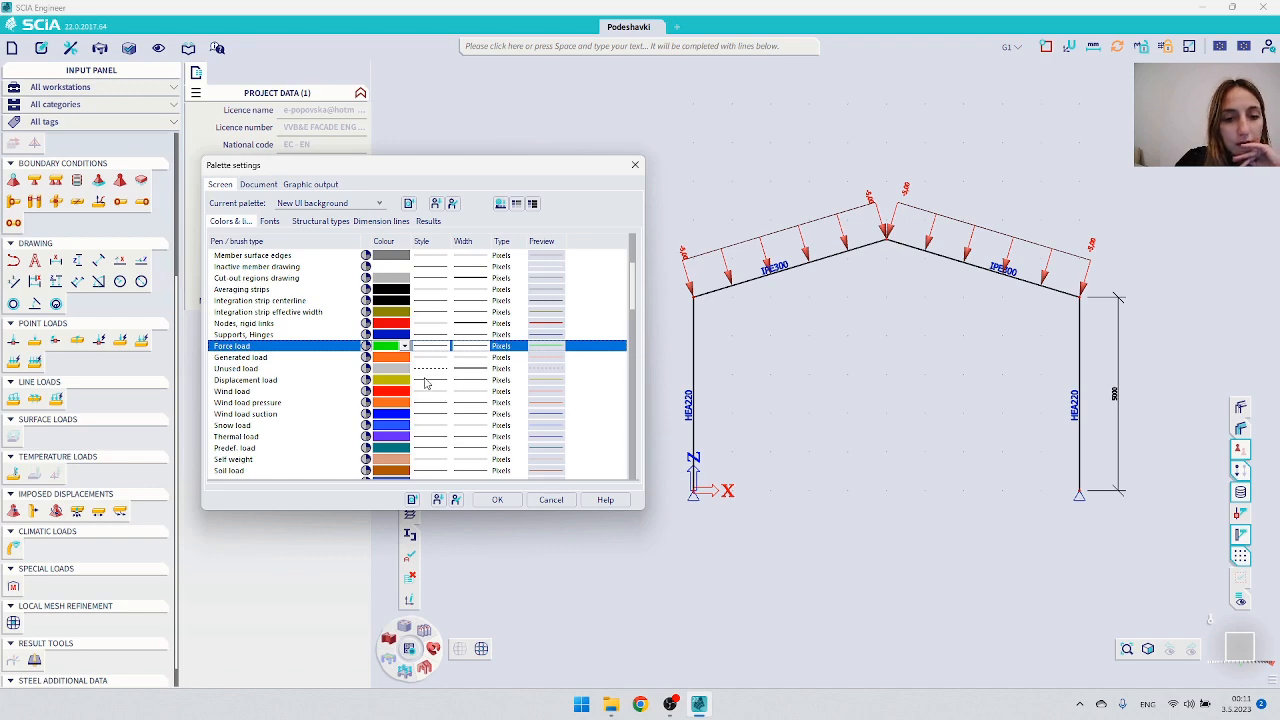
{"action": "left_click", "coordinate": [496, 500]}
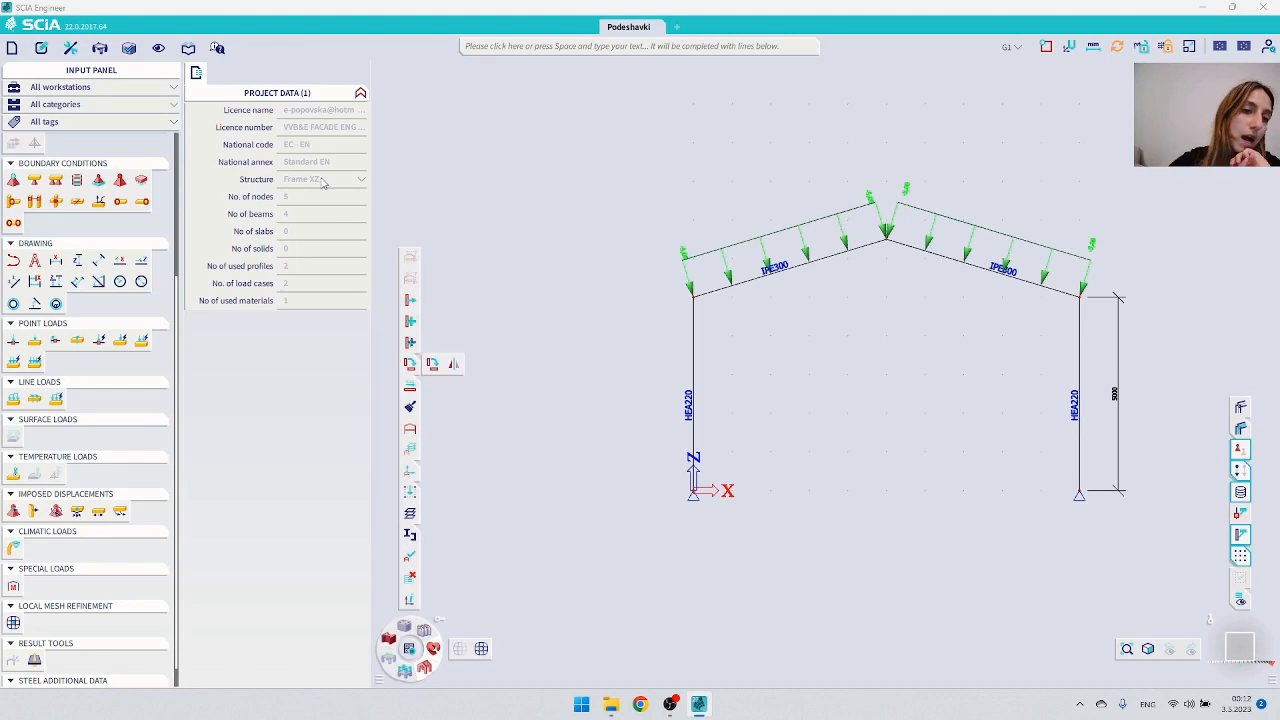
Step: Switch the screen palette to White background in the colours and lines settings and apply it
{"action": "left_click", "coordinate": [158, 48]}
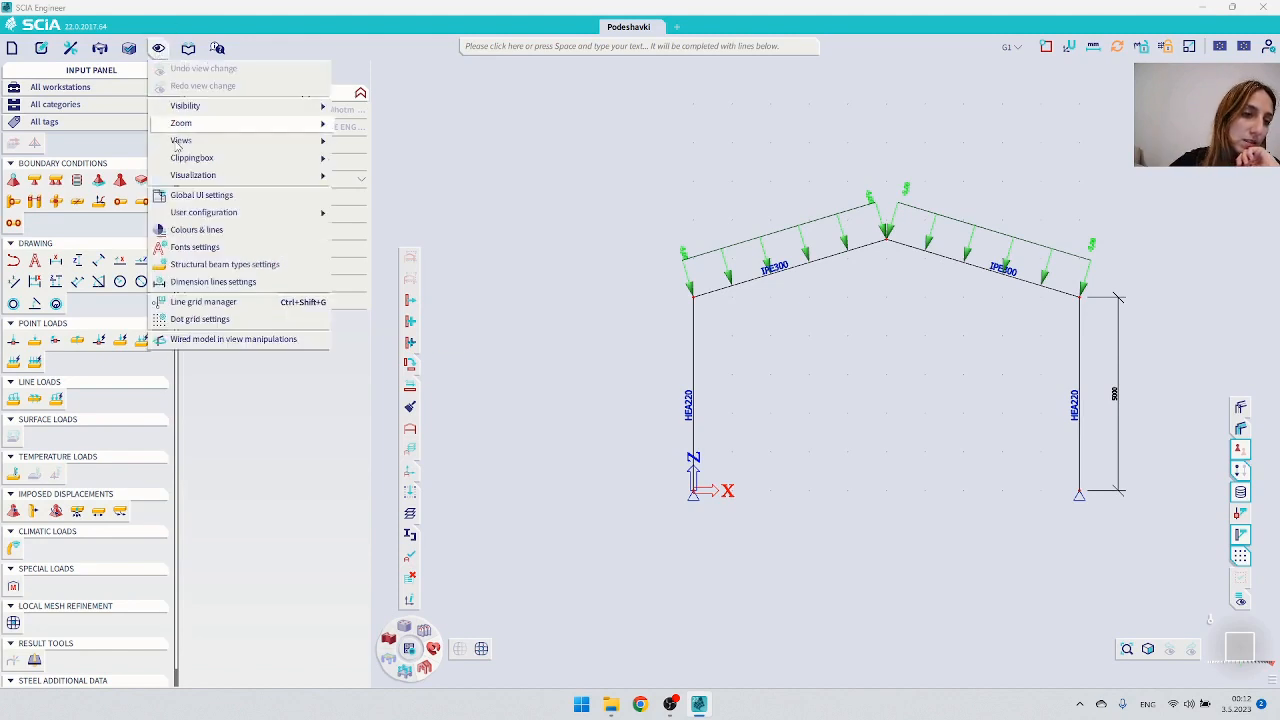
{"action": "left_click", "coordinate": [190, 233]}
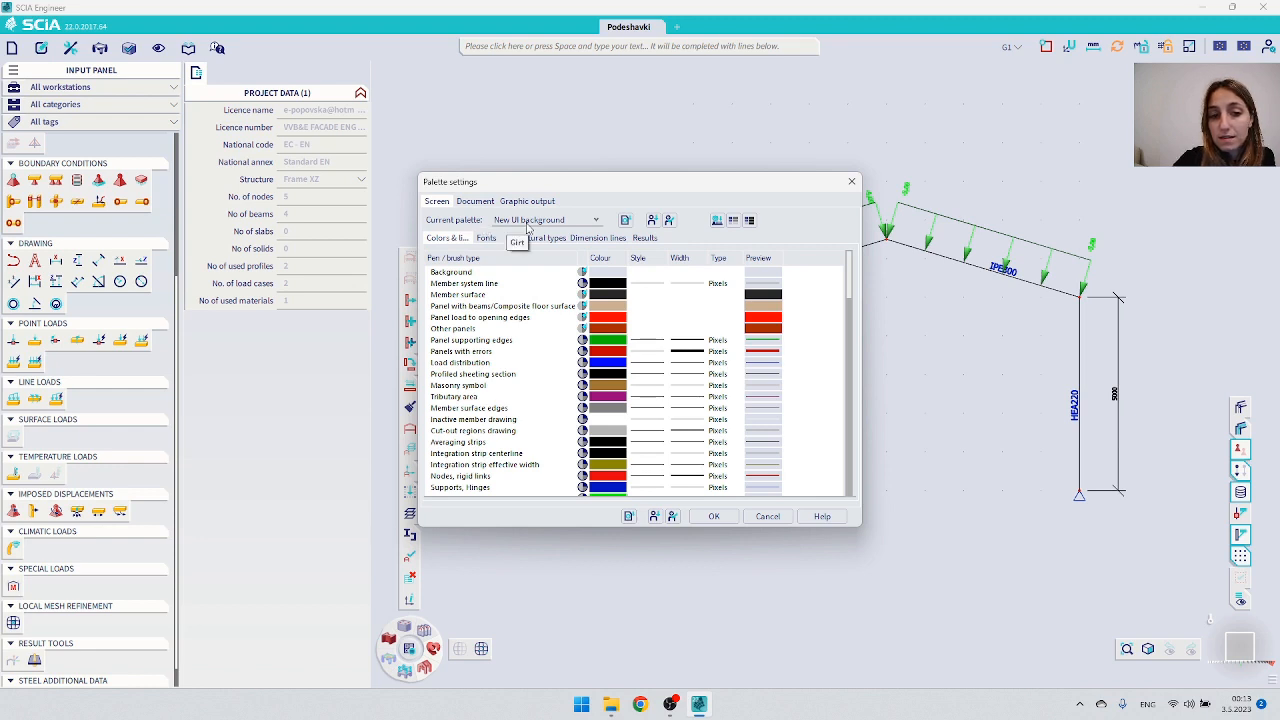
{"action": "left_click", "coordinate": [538, 221]}
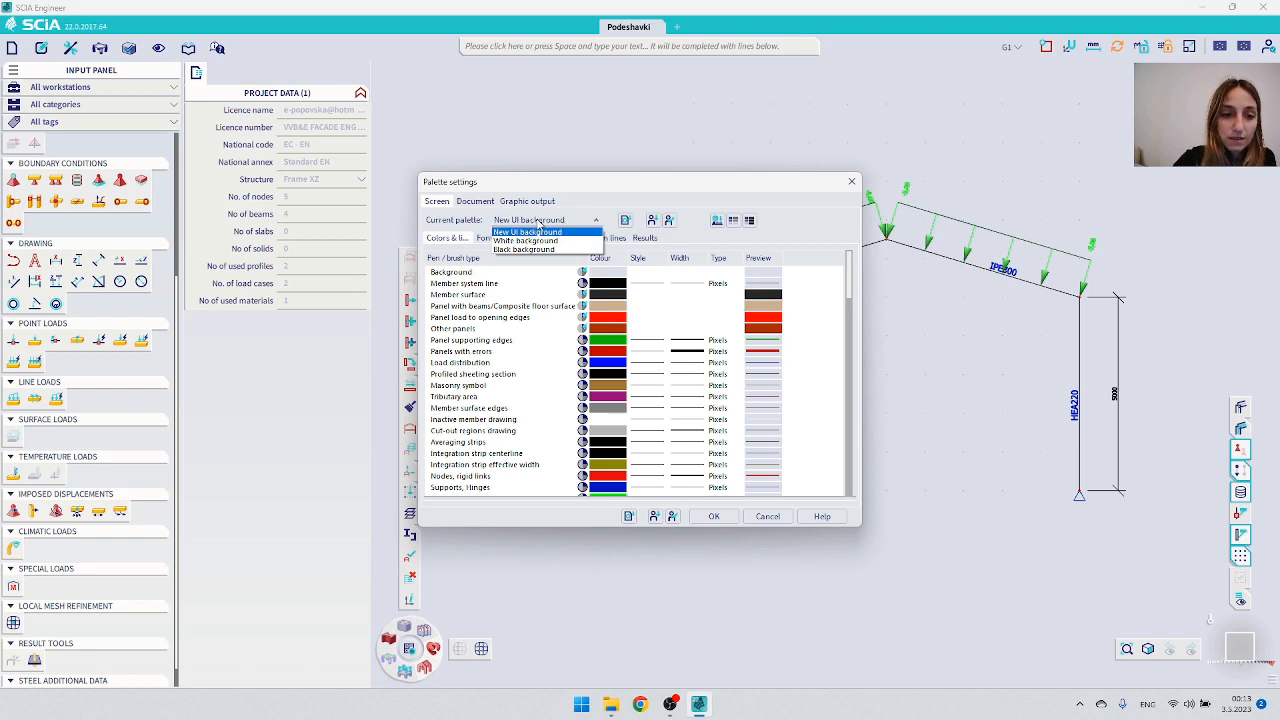
{"action": "left_click", "coordinate": [540, 225]}
{"action": "left_click", "coordinate": [535, 220]}
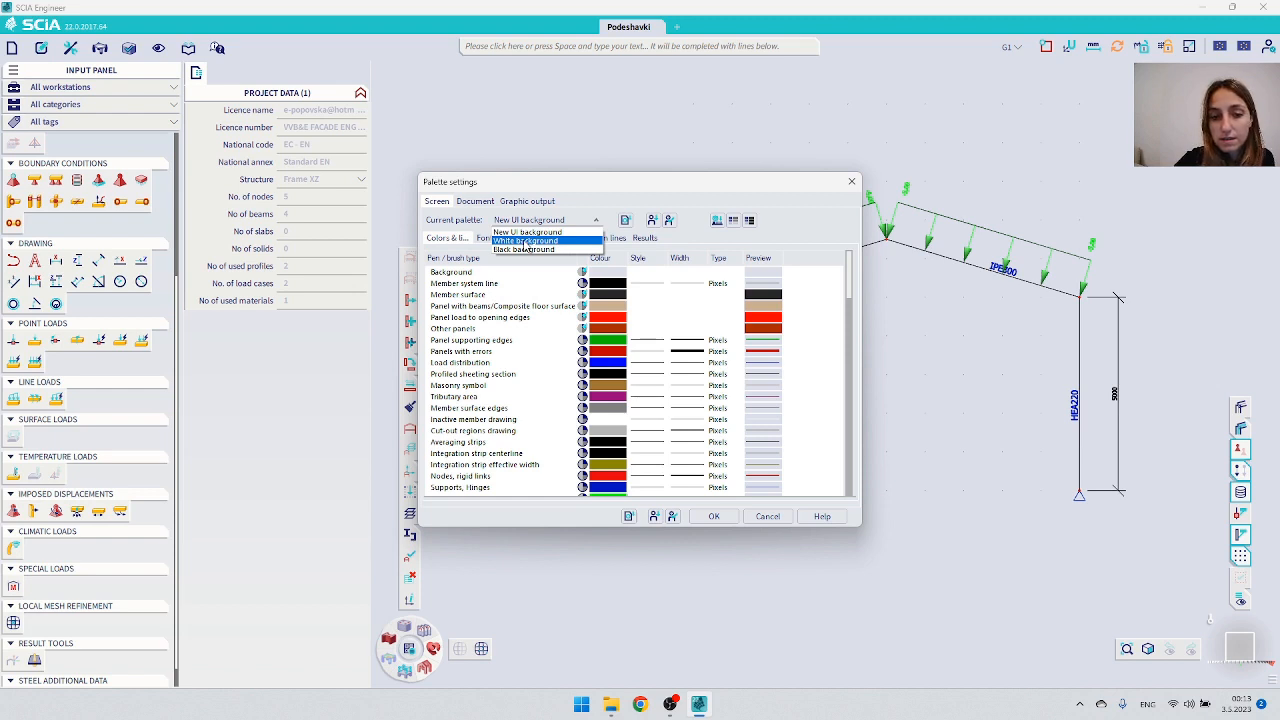
{"action": "left_click", "coordinate": [504, 241]}
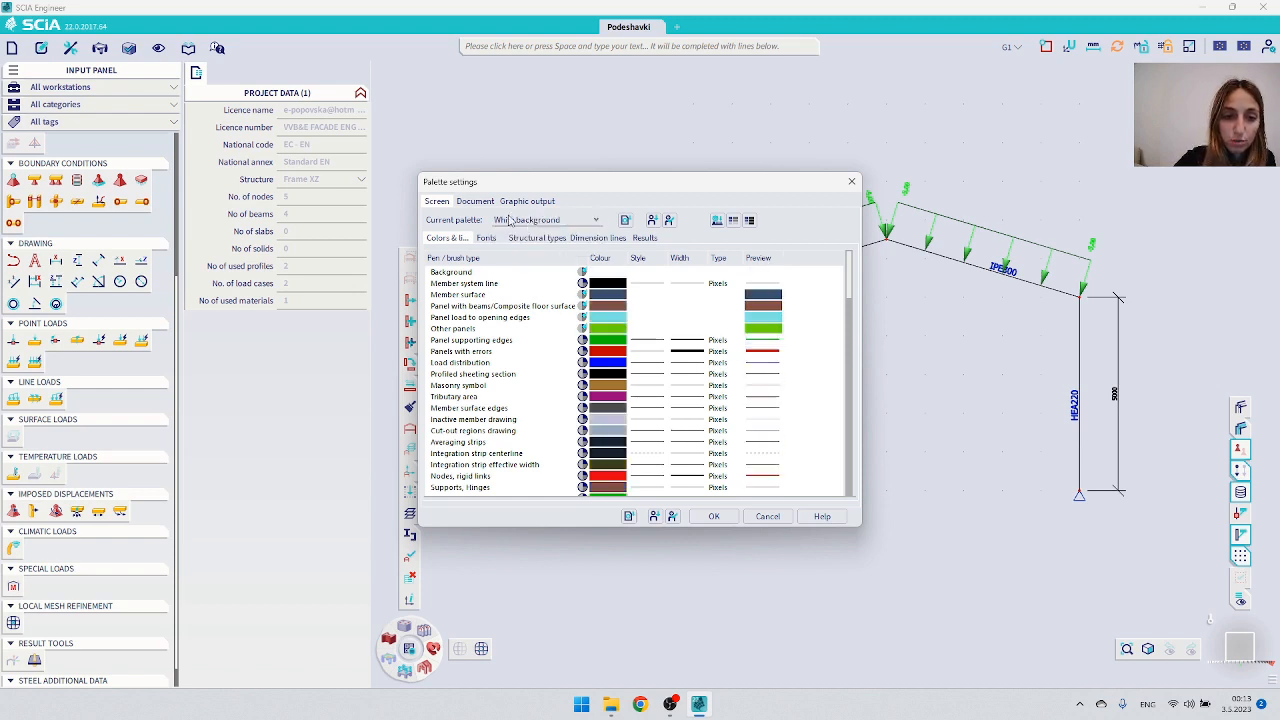
{"action": "left_click", "coordinate": [714, 516]}
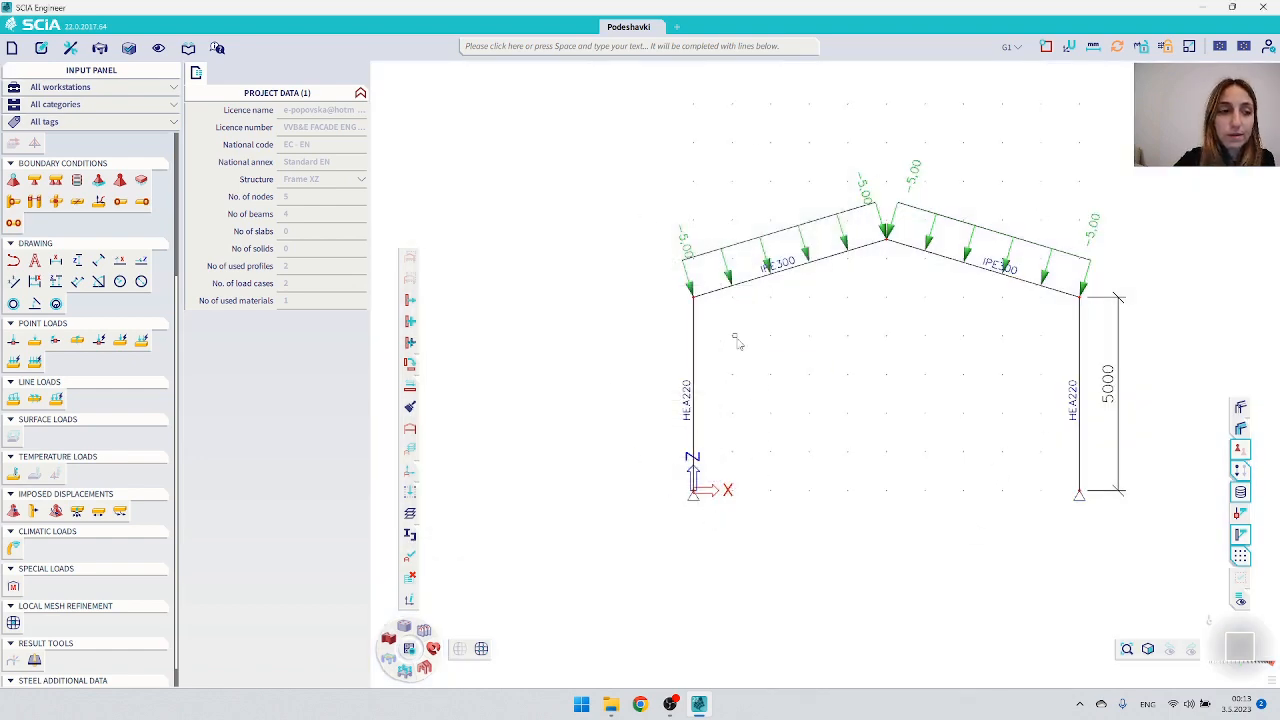
Step: Reopen the colours and lines settings, move the dialog clear of the frame and review the available screen palettes
{"action": "left_click", "coordinate": [158, 48]}
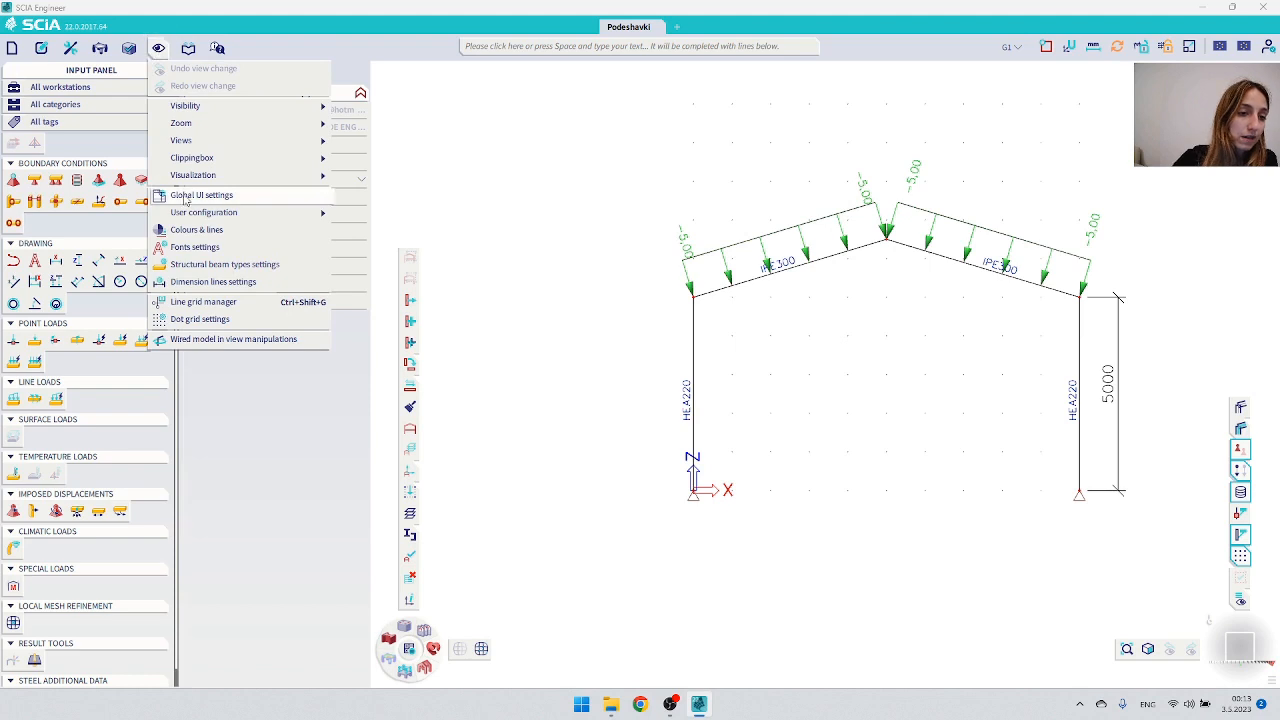
{"action": "left_click", "coordinate": [192, 230]}
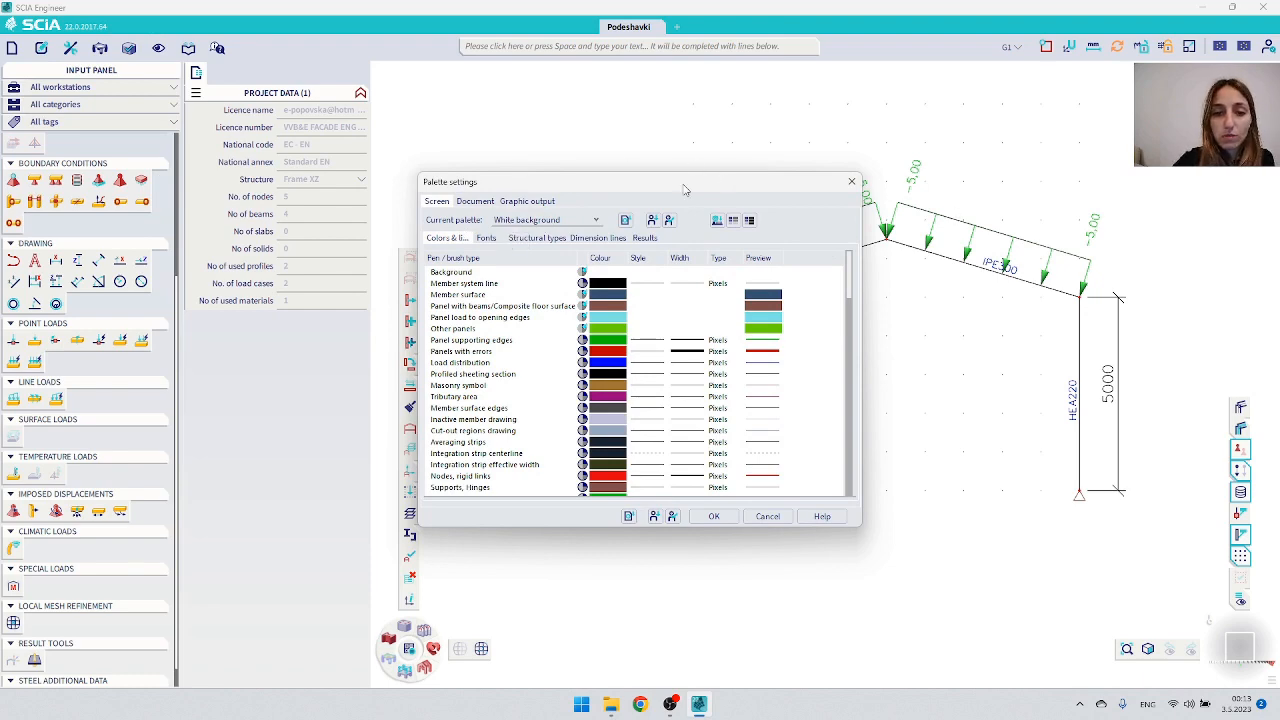
{"action": "left_click_drag", "start_coordinate": [684, 188], "coordinate": [455, 173]}
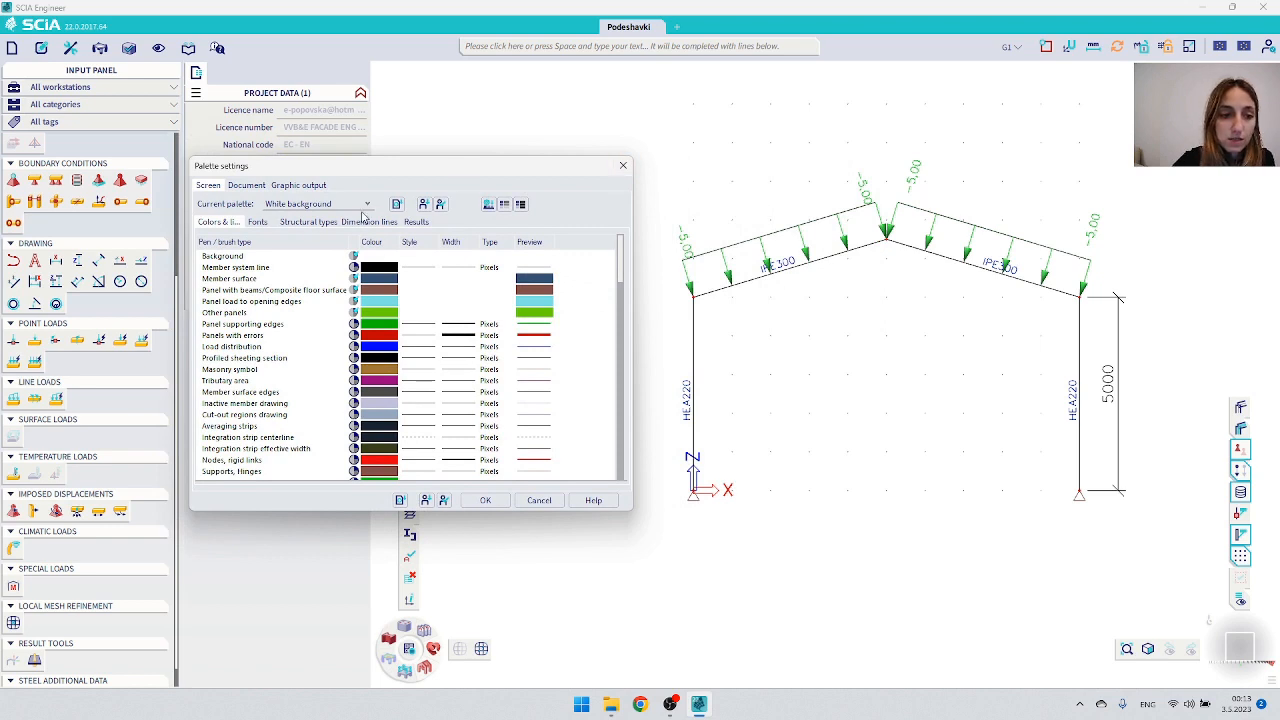
{"action": "left_click", "coordinate": [326, 204]}
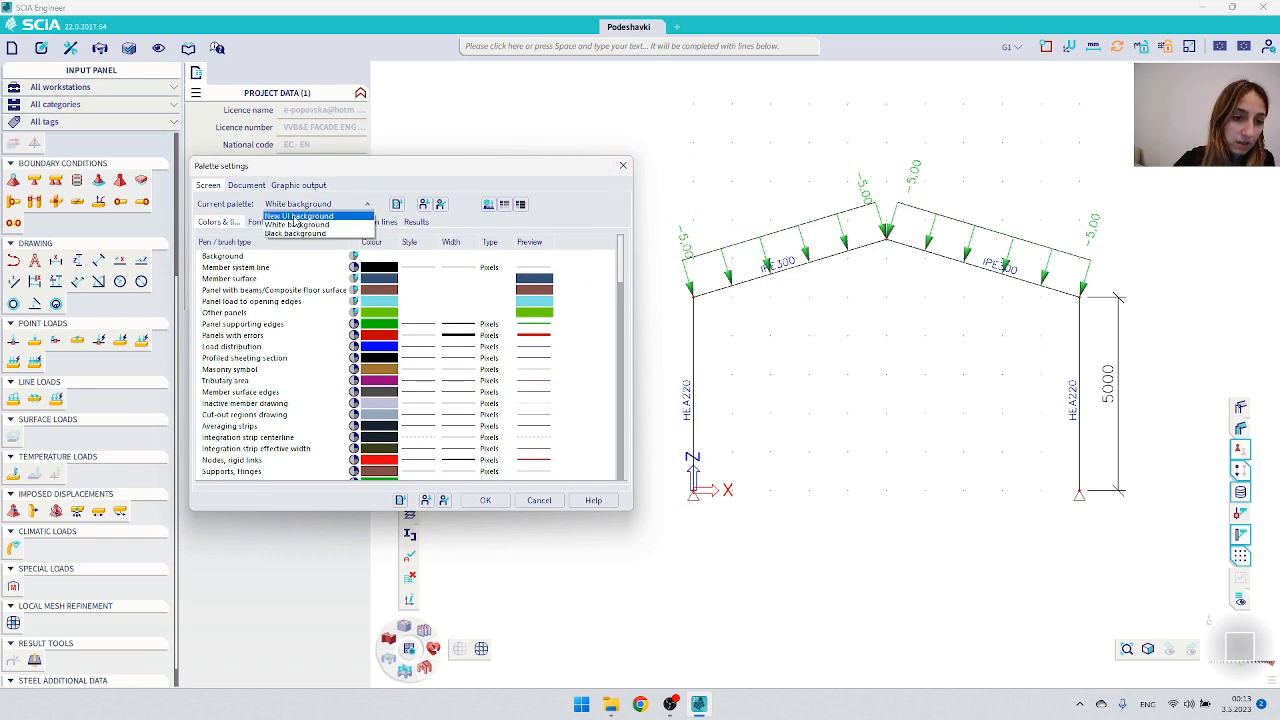
{"action": "left_click", "coordinate": [340, 210]}
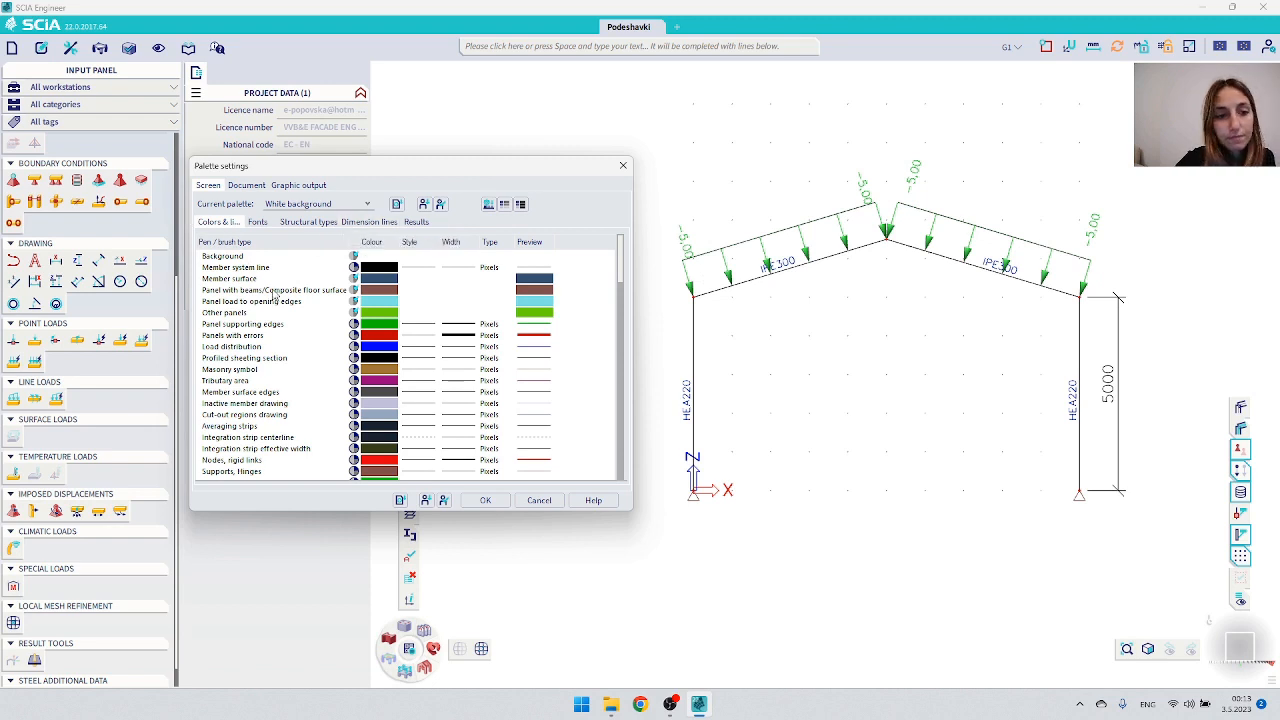
Step: Set the font size to 2 mm for both Beams and Add data in the White background palette
{"action": "left_click", "coordinate": [257, 224]}
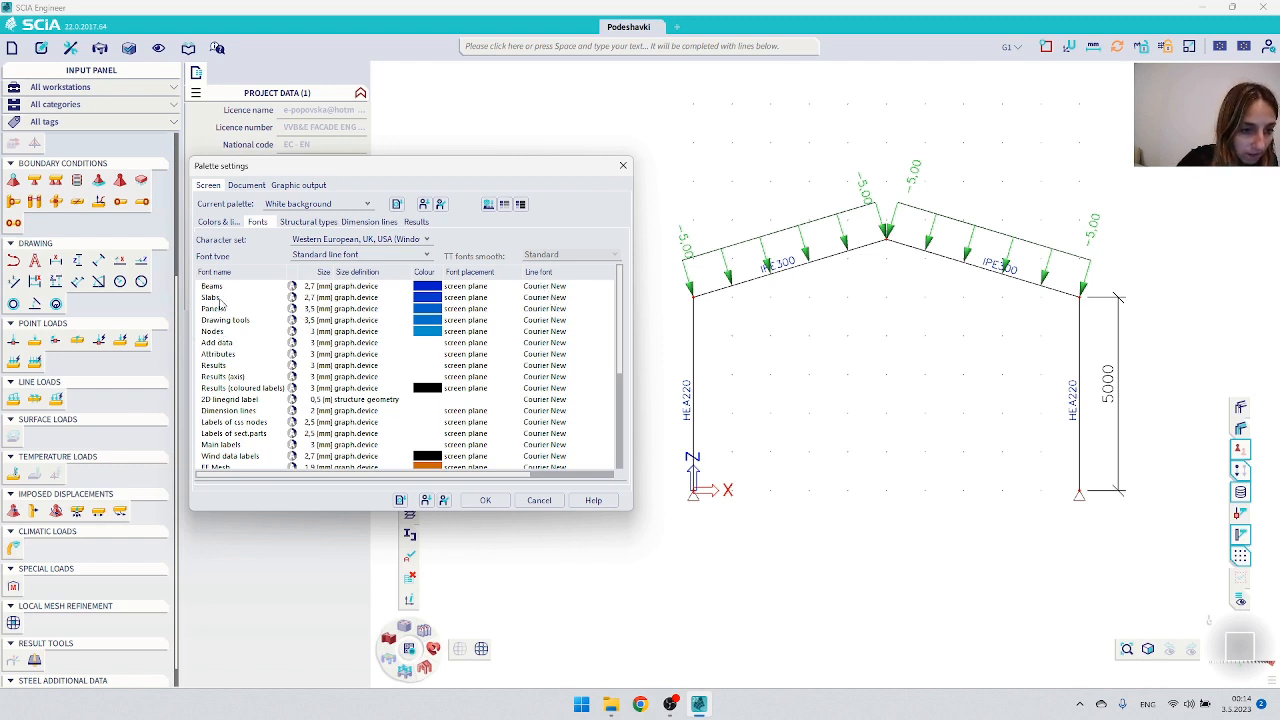
{"action": "left_click", "coordinate": [311, 287]}
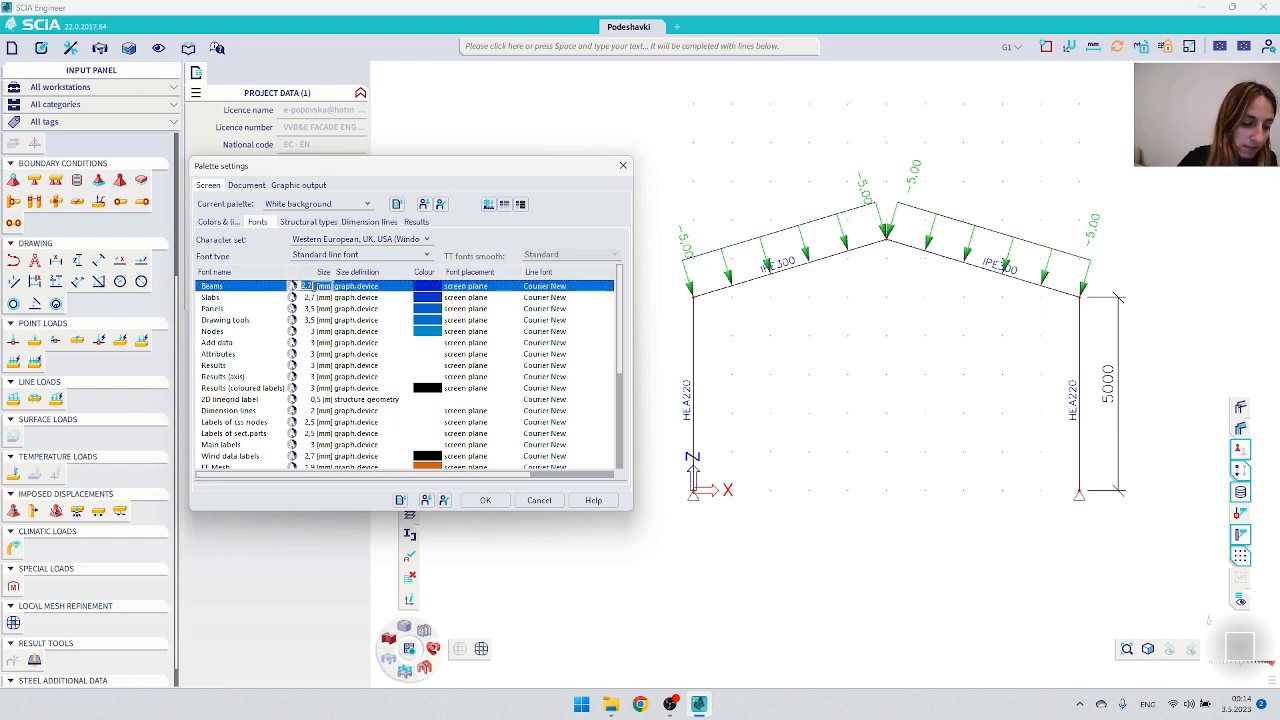
{"action": "type", "text": "1"}
{"action": "key", "text": "Return"}
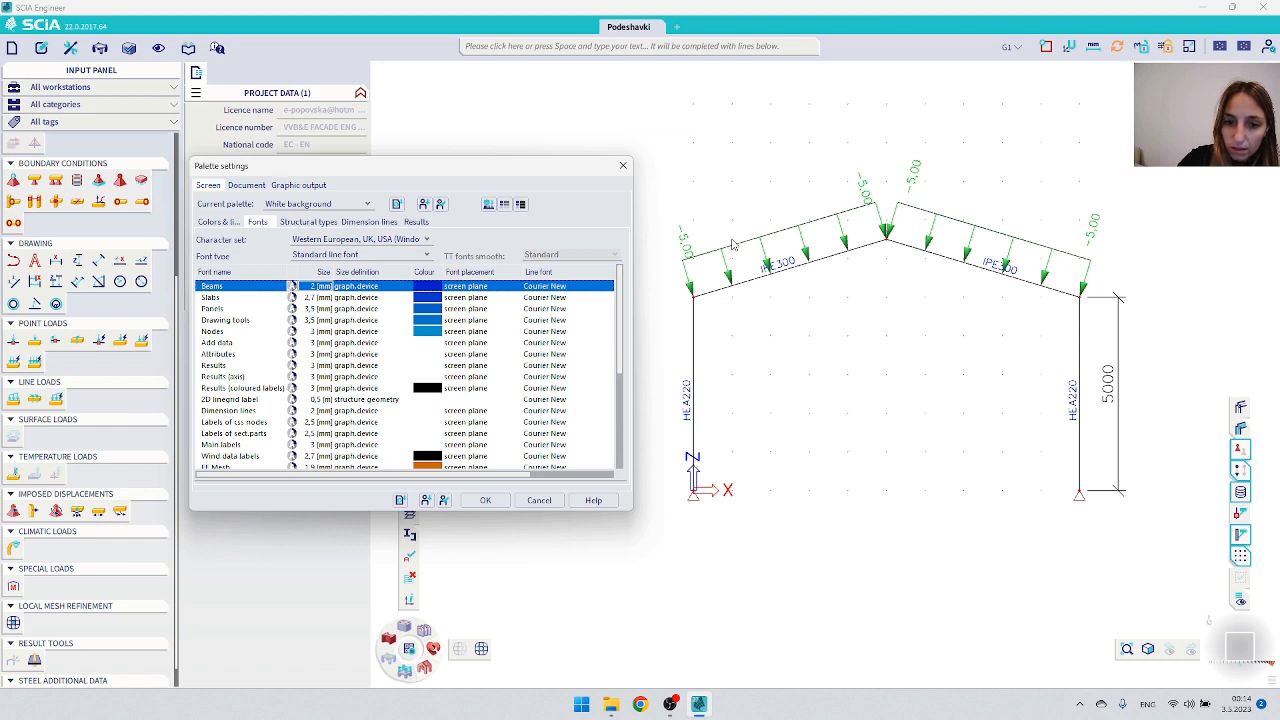
{"action": "left_click", "coordinate": [313, 344]}
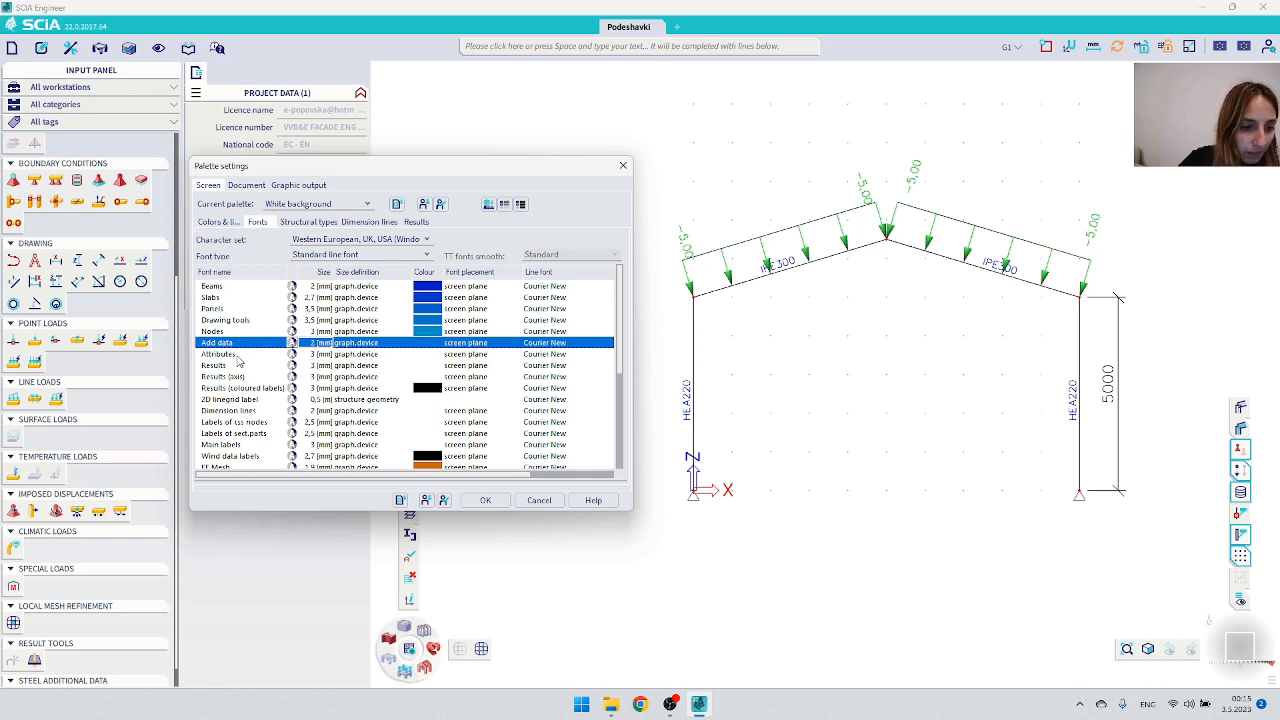
Step: Set the Custom style1 font size to 2 mm in the screen palette
{"action": "scroll", "coordinate": [238, 362], "scroll_direction": "down", "scroll_amount": 5}
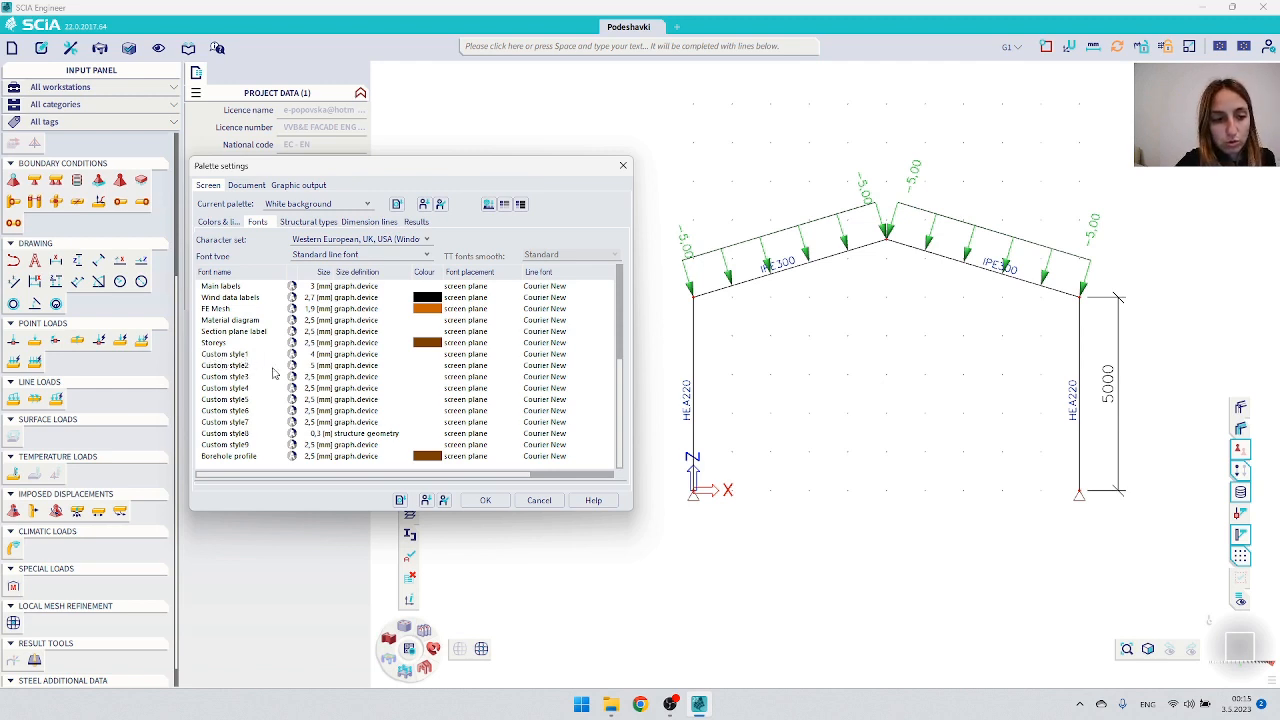
{"action": "left_click", "coordinate": [317, 355]}
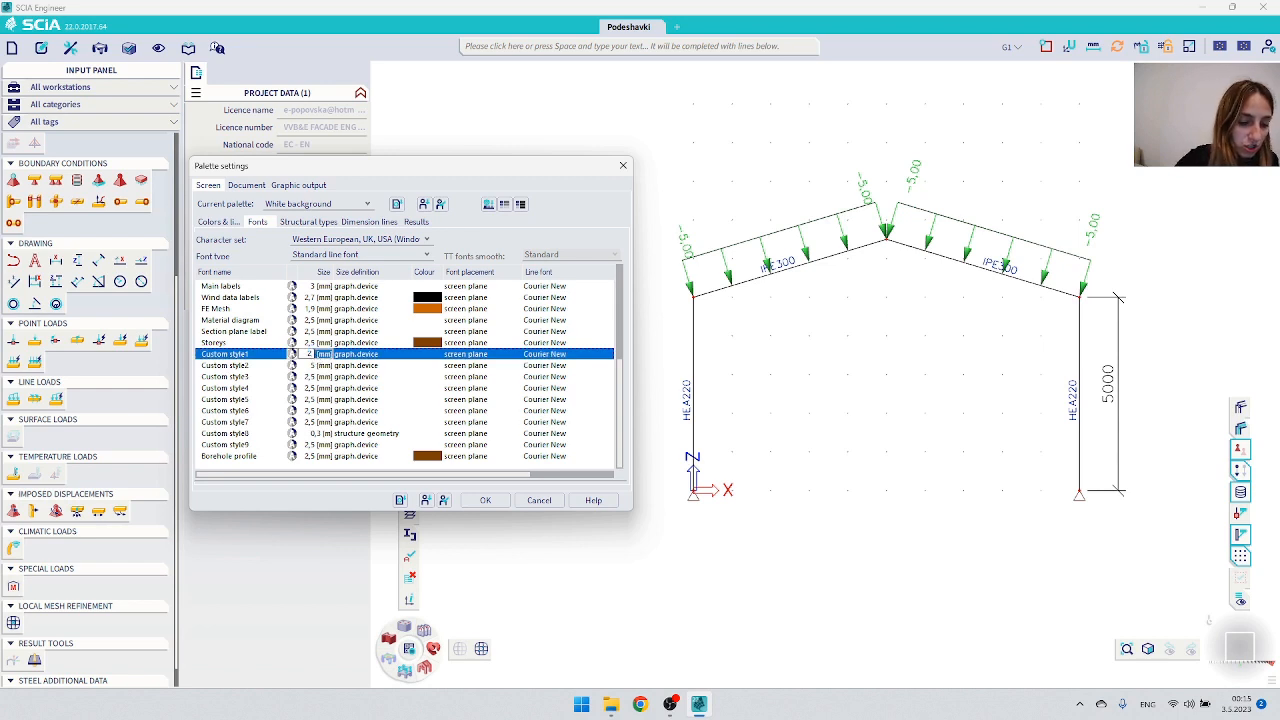
{"action": "key", "text": "Return"}
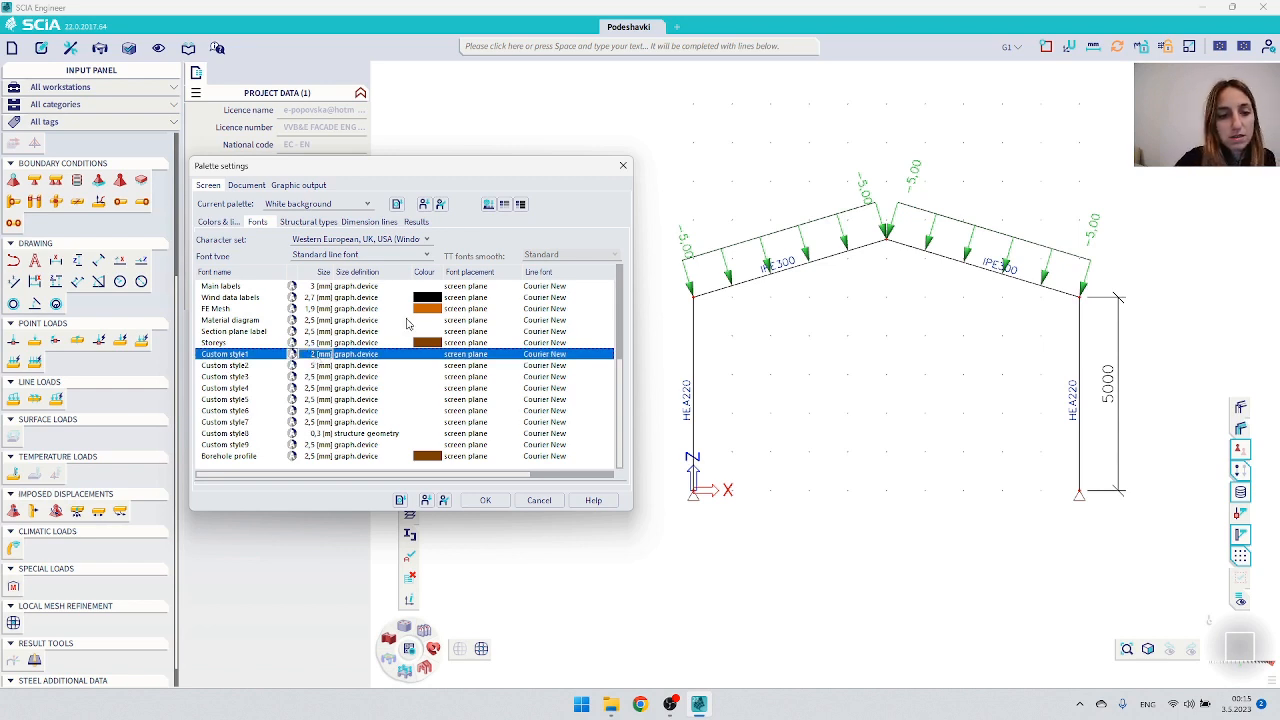
Step: Change the Custom style1 line font to Arial and apply the palette settings
{"action": "left_click", "coordinate": [552, 357]}
{"action": "left_click", "coordinate": [552, 357]}
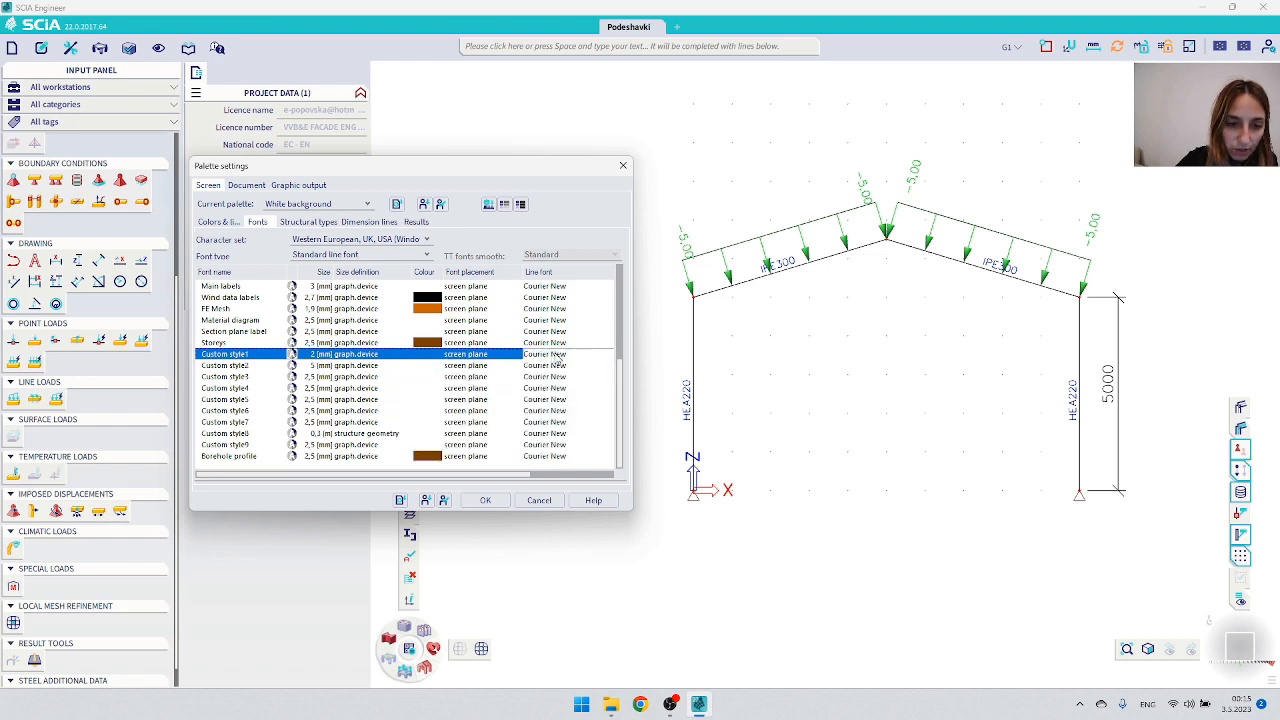
{"action": "left_click", "coordinate": [560, 358]}
{"action": "scroll", "coordinate": [489, 405], "scroll_direction": "up", "scroll_amount": 2}
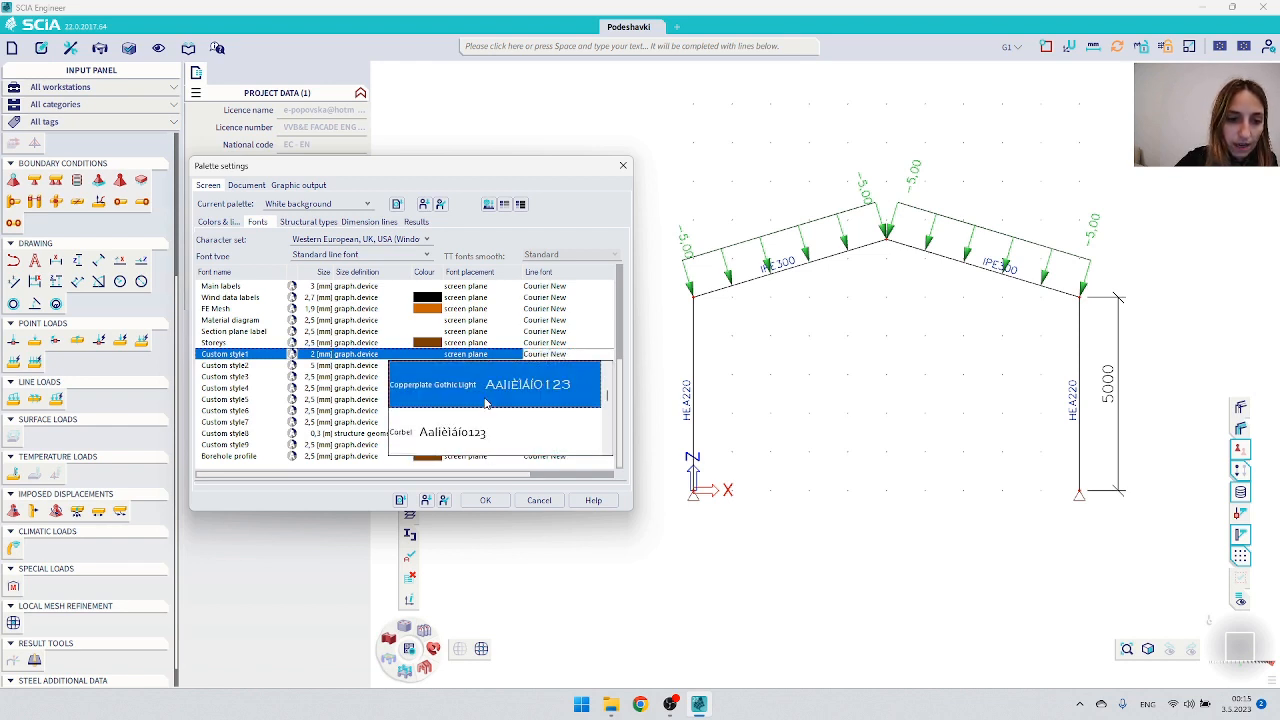
{"action": "scroll", "coordinate": [489, 405], "scroll_direction": "up", "scroll_amount": 3}
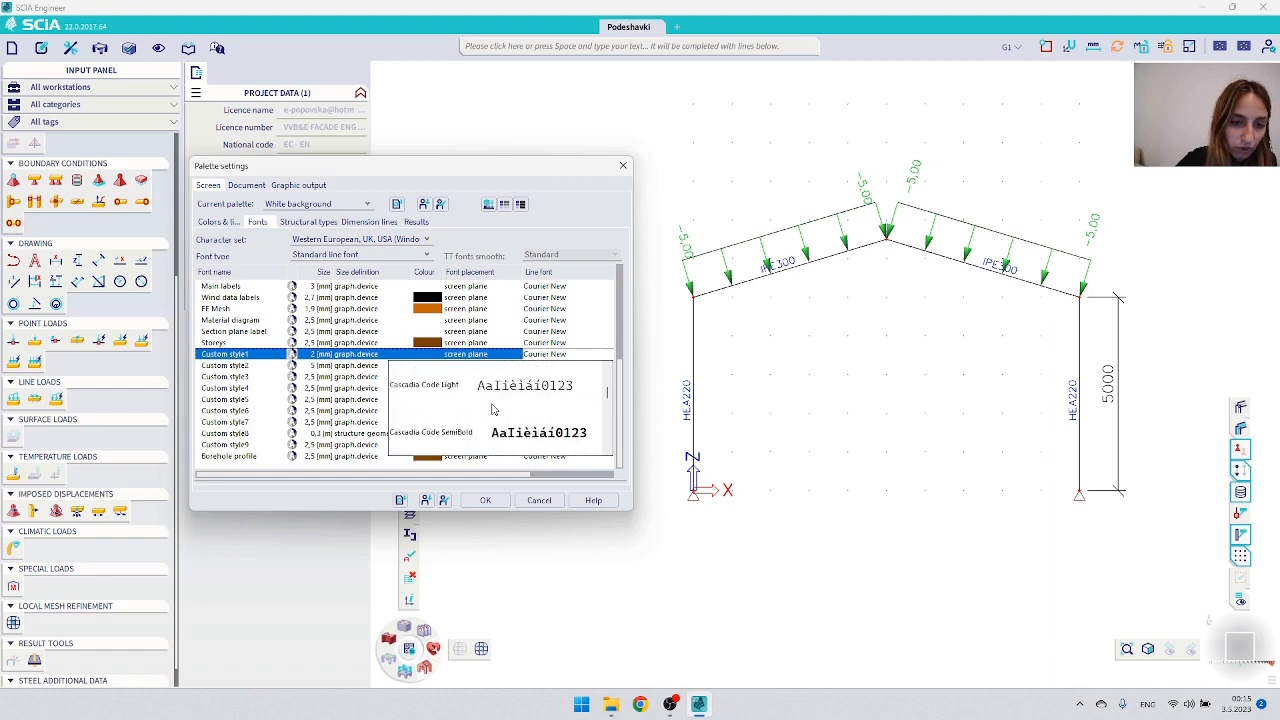
{"action": "scroll", "coordinate": [492, 409], "scroll_direction": "up", "scroll_amount": 5}
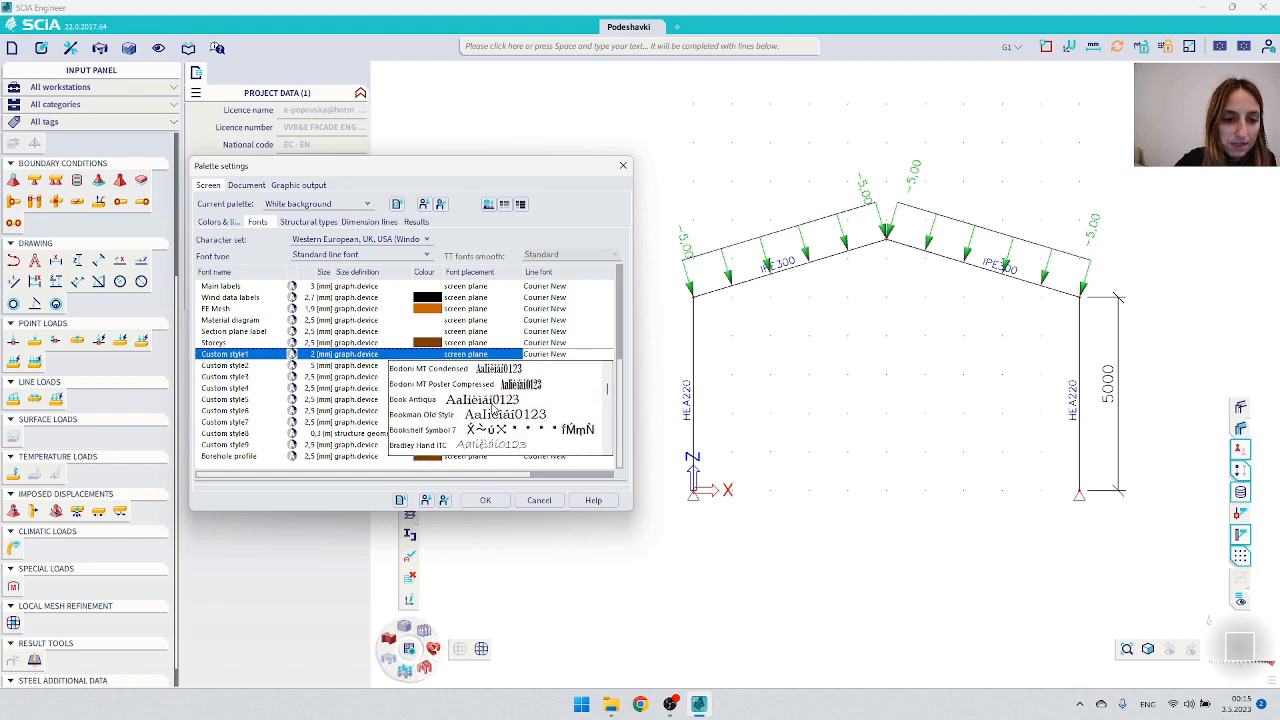
{"action": "scroll", "coordinate": [492, 409], "scroll_direction": "up", "scroll_amount": 6}
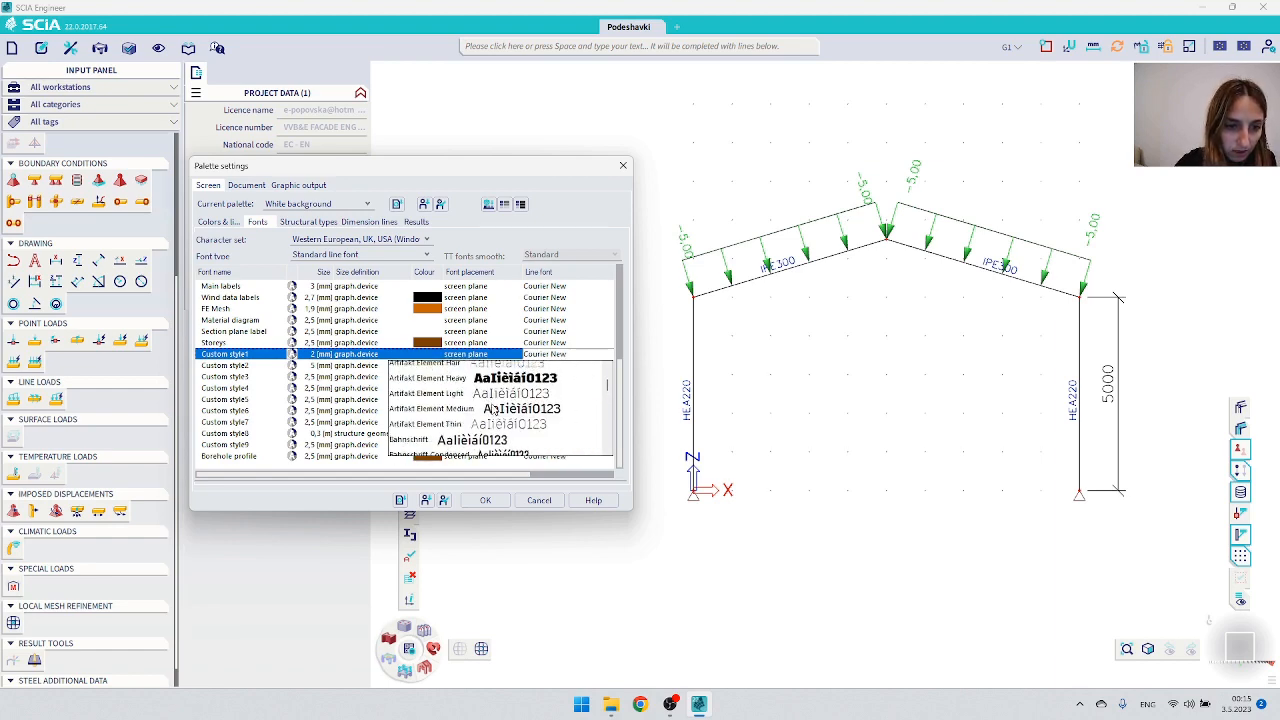
{"action": "scroll", "coordinate": [493, 411], "scroll_direction": "up", "scroll_amount": 3}
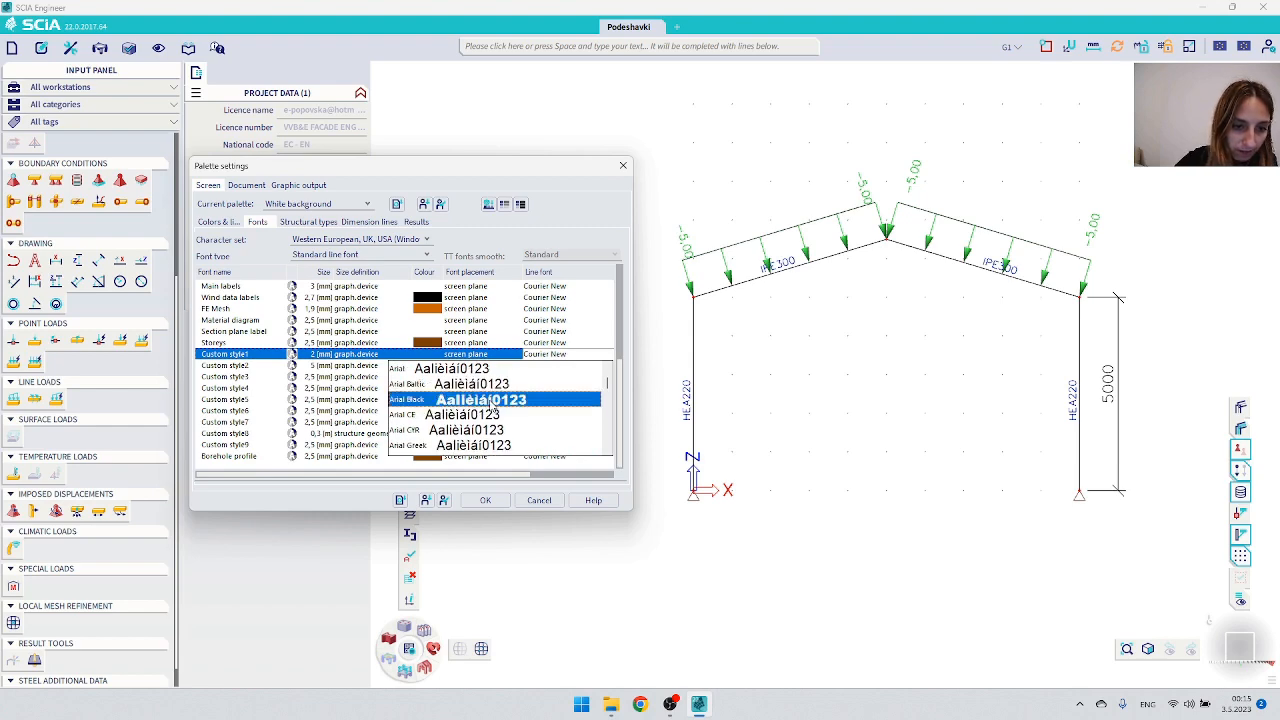
{"action": "left_click", "coordinate": [429, 371]}
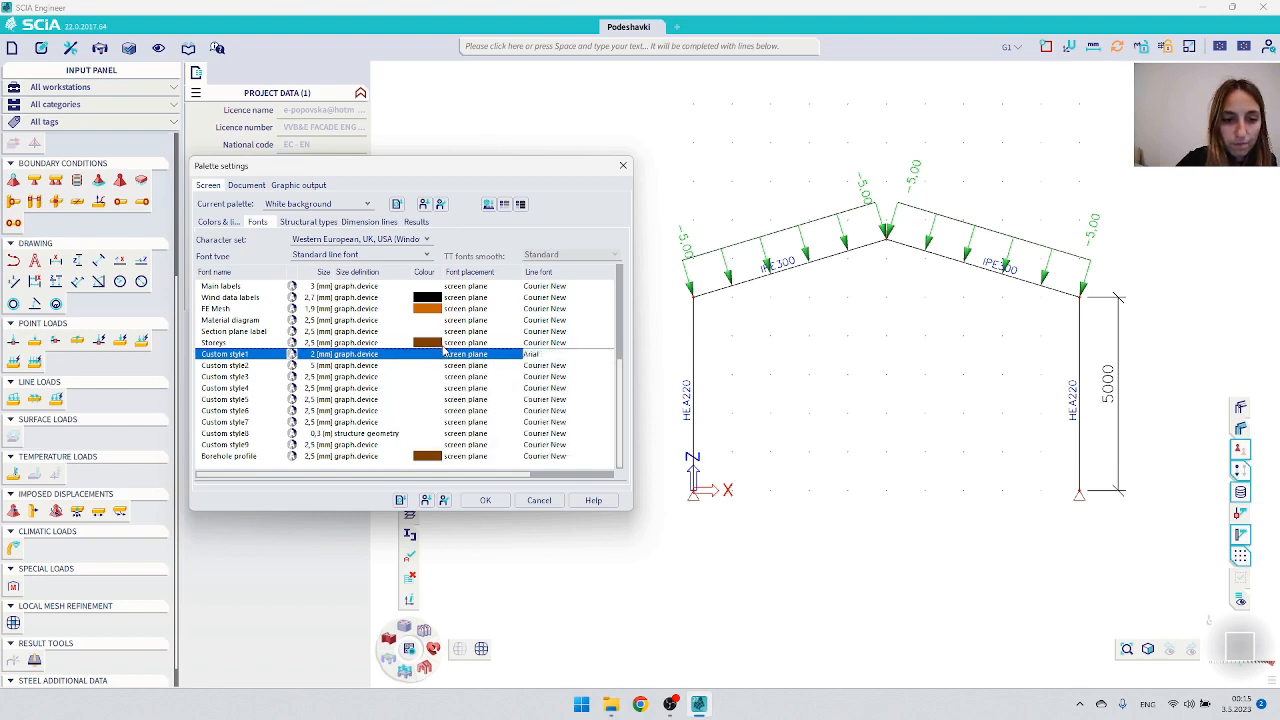
{"action": "left_click", "coordinate": [485, 500]}
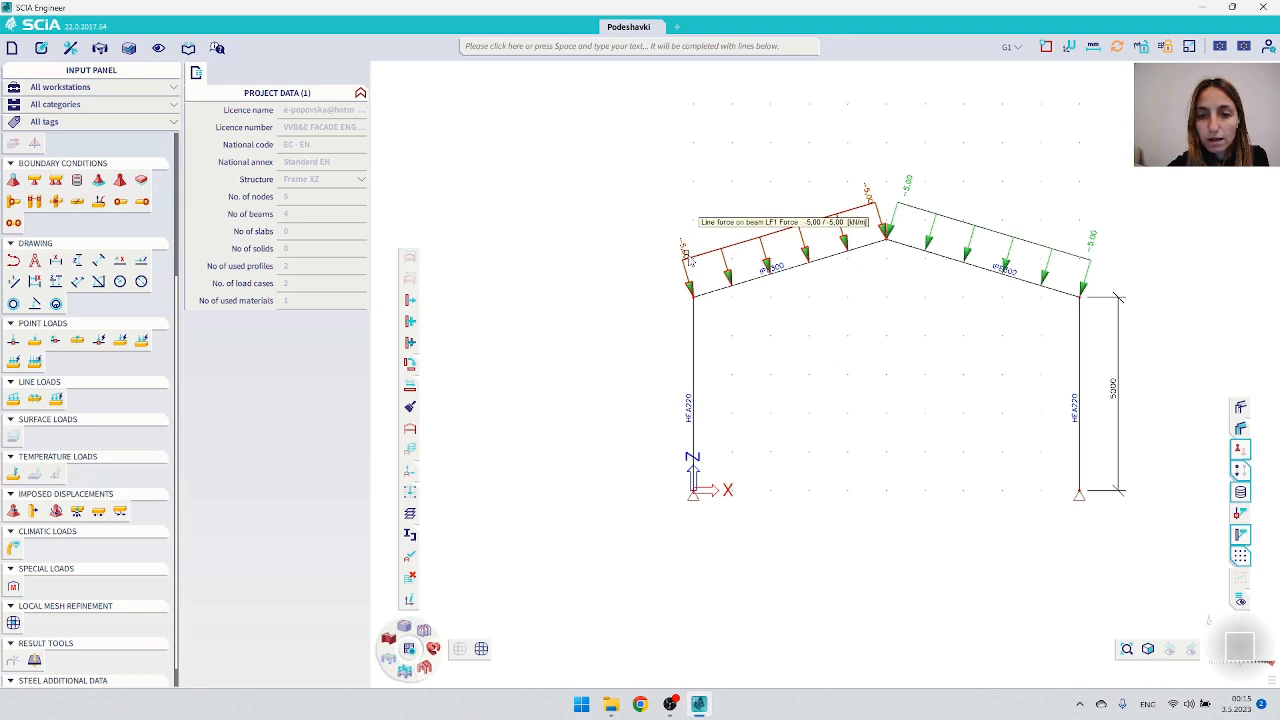
Step: Examine which palette fonts the column height dimension's style can use, leaving the dimension style manager unchanged
{"action": "left_click", "coordinate": [1115, 428]}
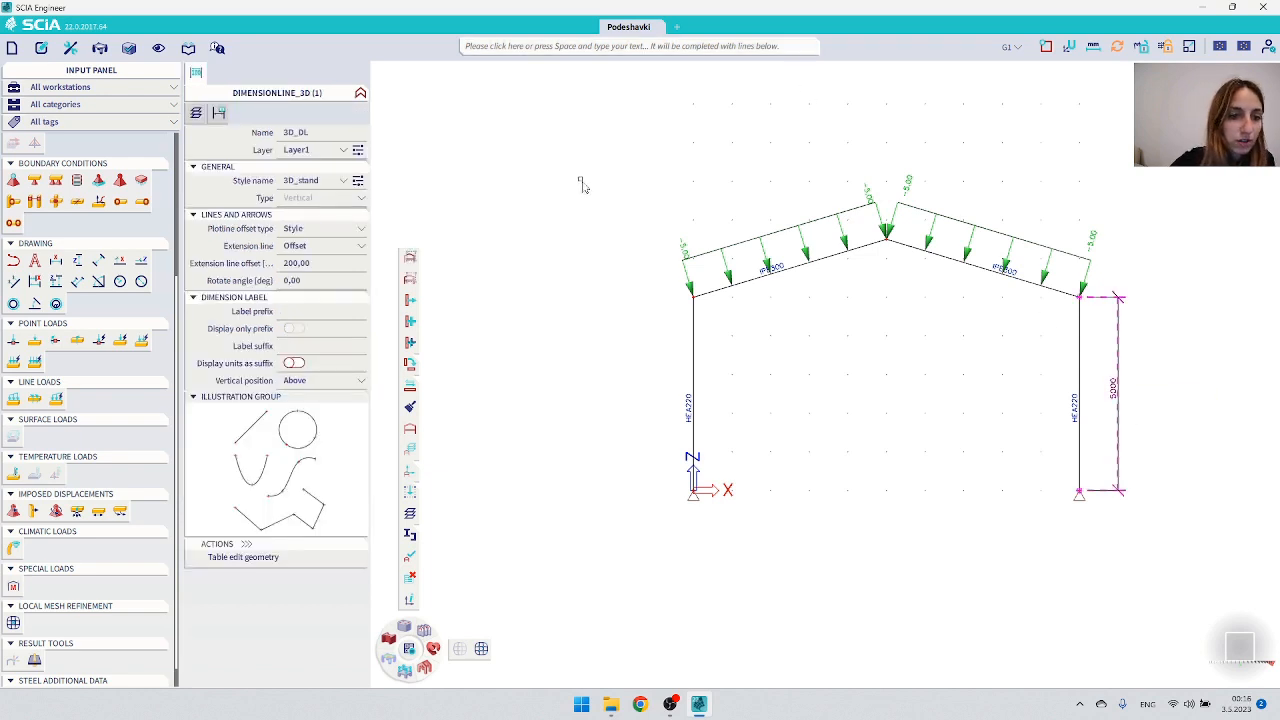
{"action": "left_click", "coordinate": [358, 182]}
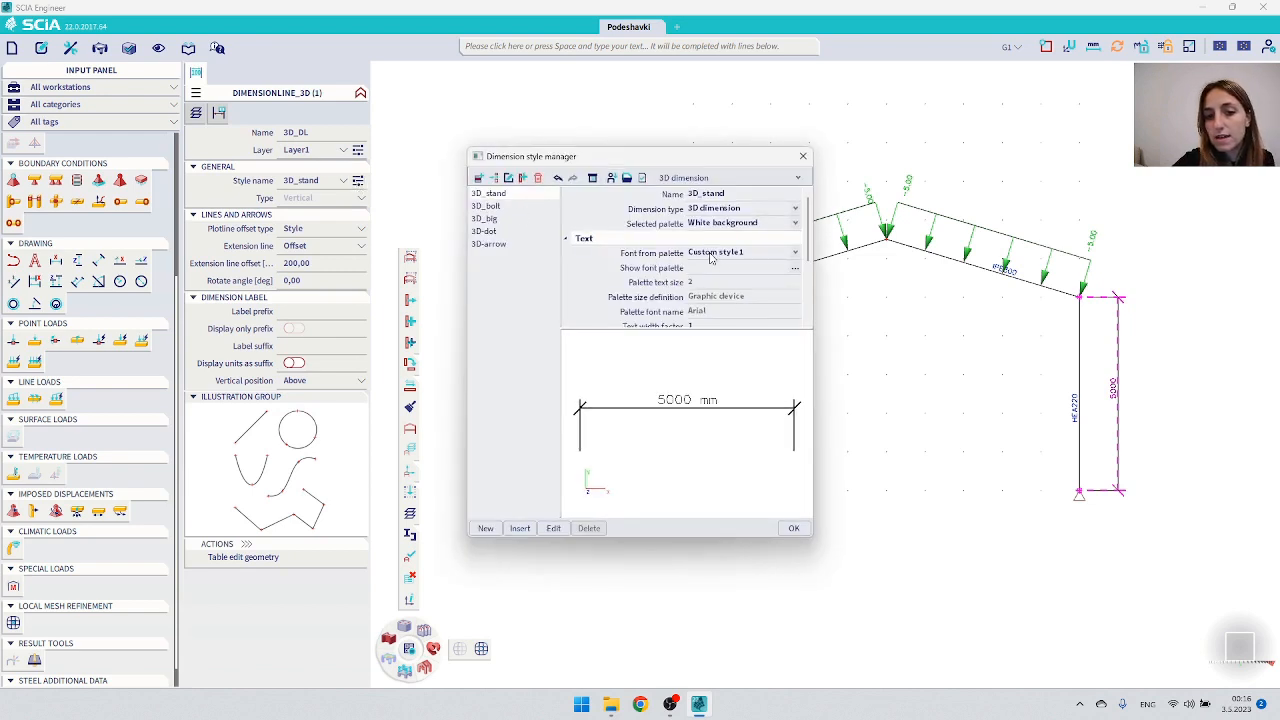
{"action": "left_click", "coordinate": [747, 252]}
{"action": "left_click", "coordinate": [747, 253]}
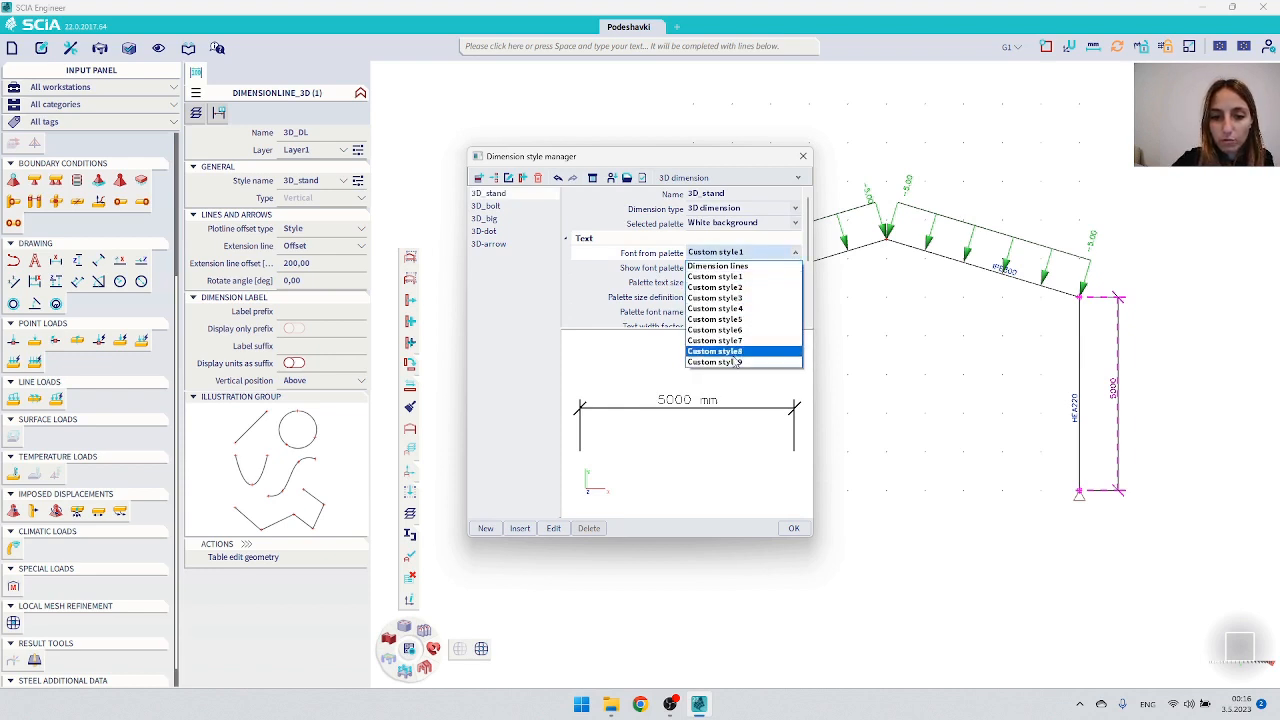
{"action": "left_click", "coordinate": [803, 158]}
{"action": "left_click", "coordinate": [803, 158]}
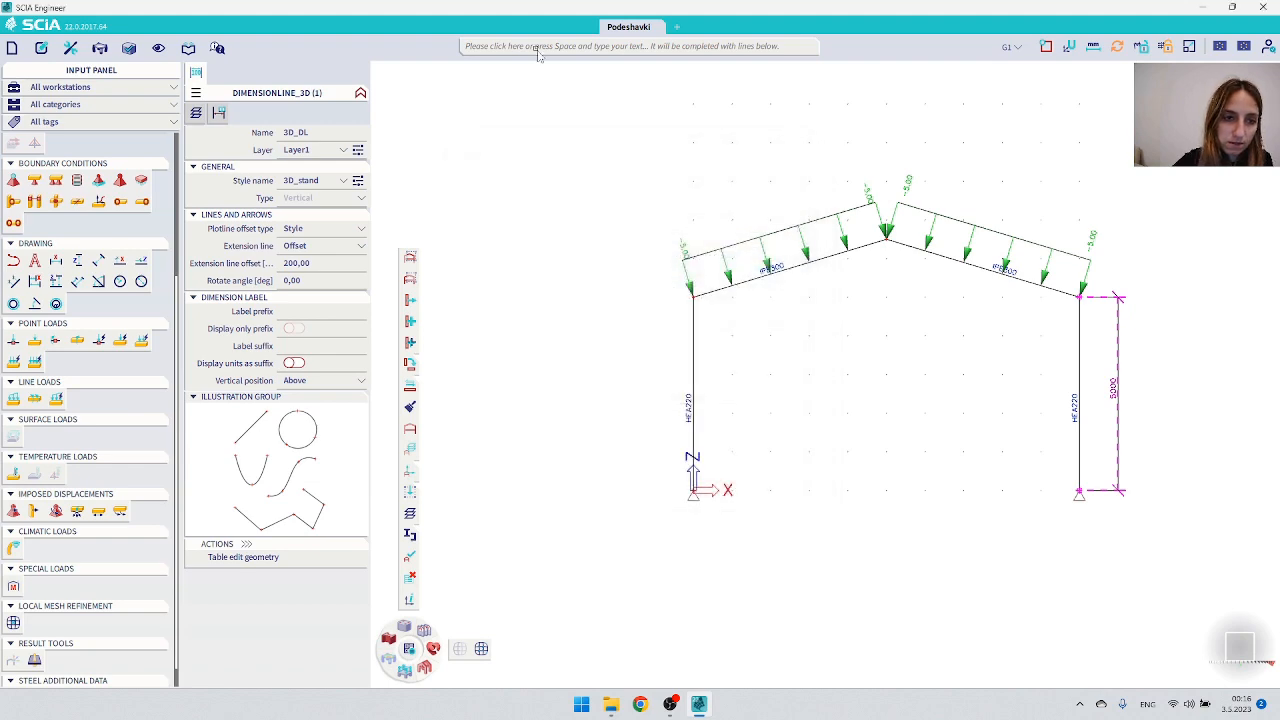
Step: Open the font settings and examine the palette options for structural types, dimension lines and results
{"action": "left_click", "coordinate": [158, 48]}
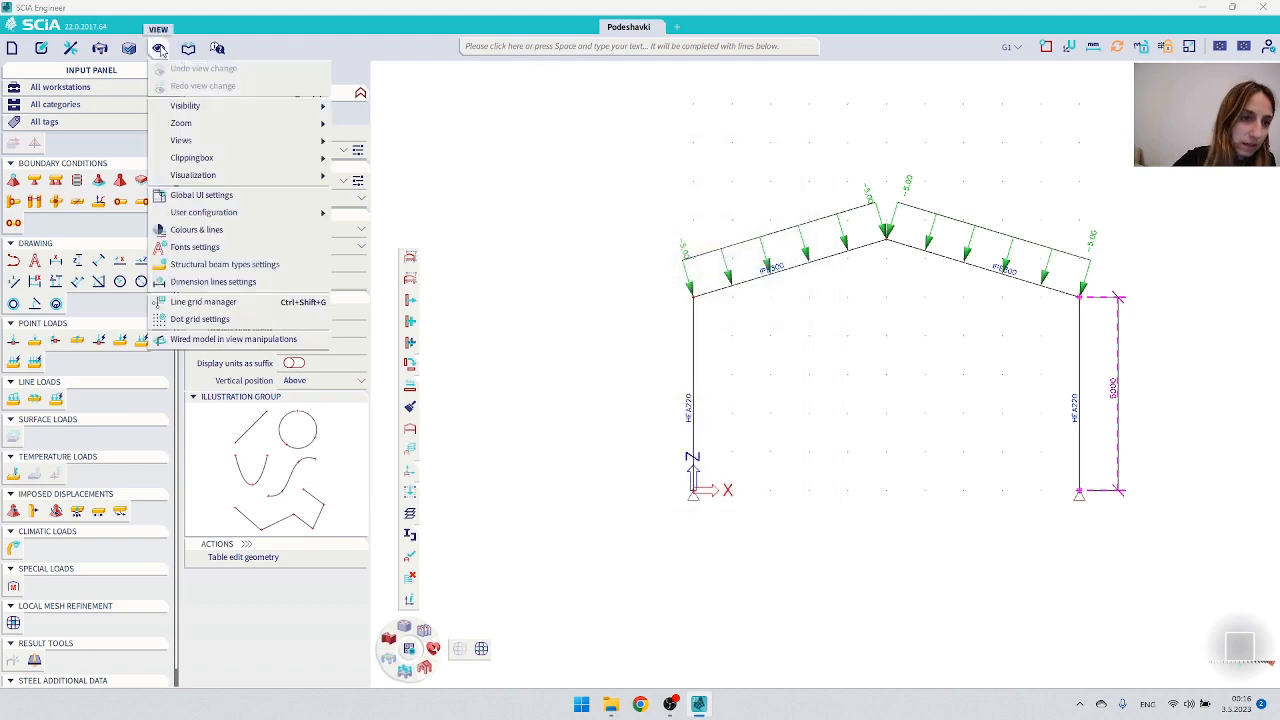
{"action": "left_click", "coordinate": [197, 247]}
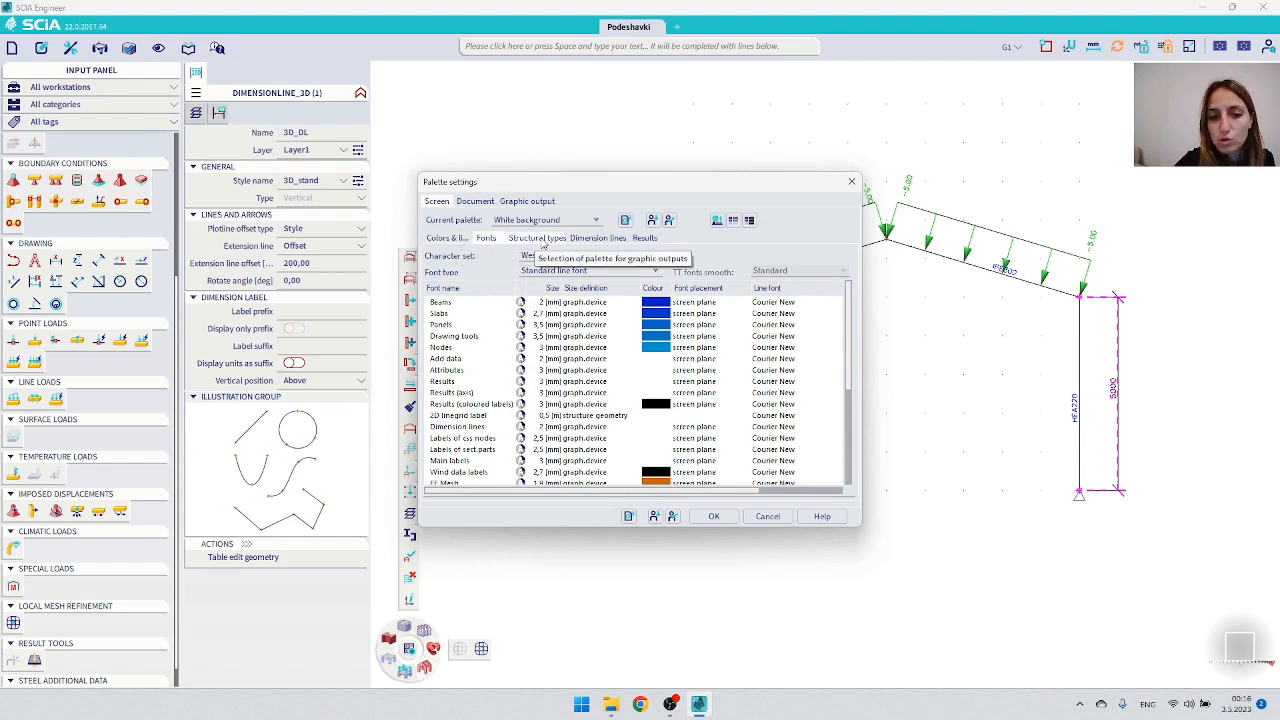
{"action": "left_click", "coordinate": [557, 238]}
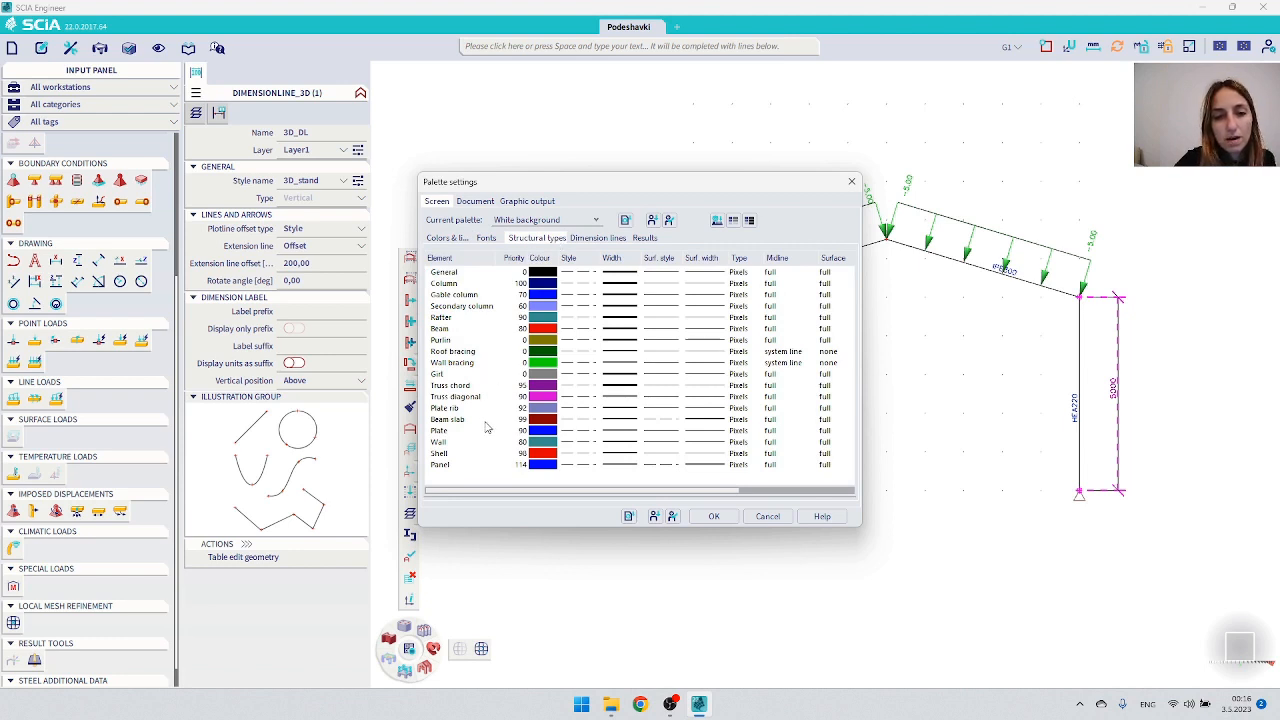
{"action": "left_click", "coordinate": [604, 238]}
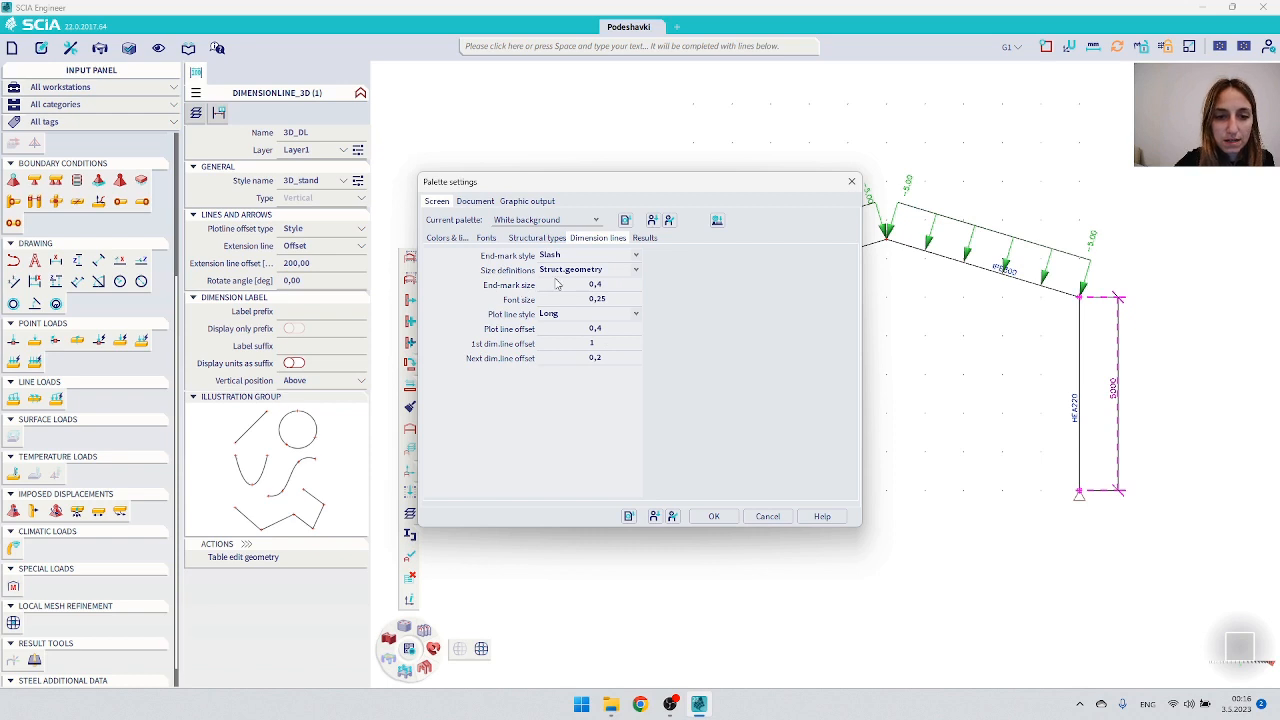
{"action": "left_click", "coordinate": [645, 238]}
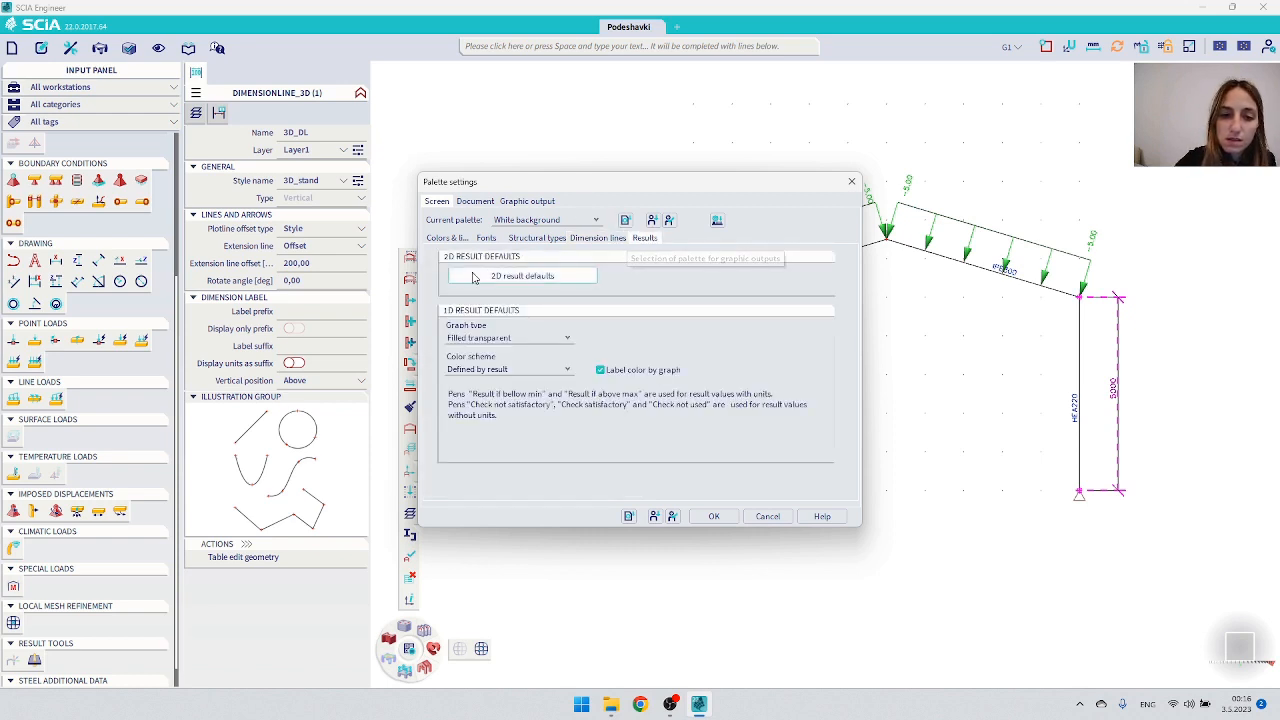
Step: Examine the 2D results default properties, including the palette size, then accept the palette settings and deselect the dimension line
{"action": "left_click", "coordinate": [485, 278]}
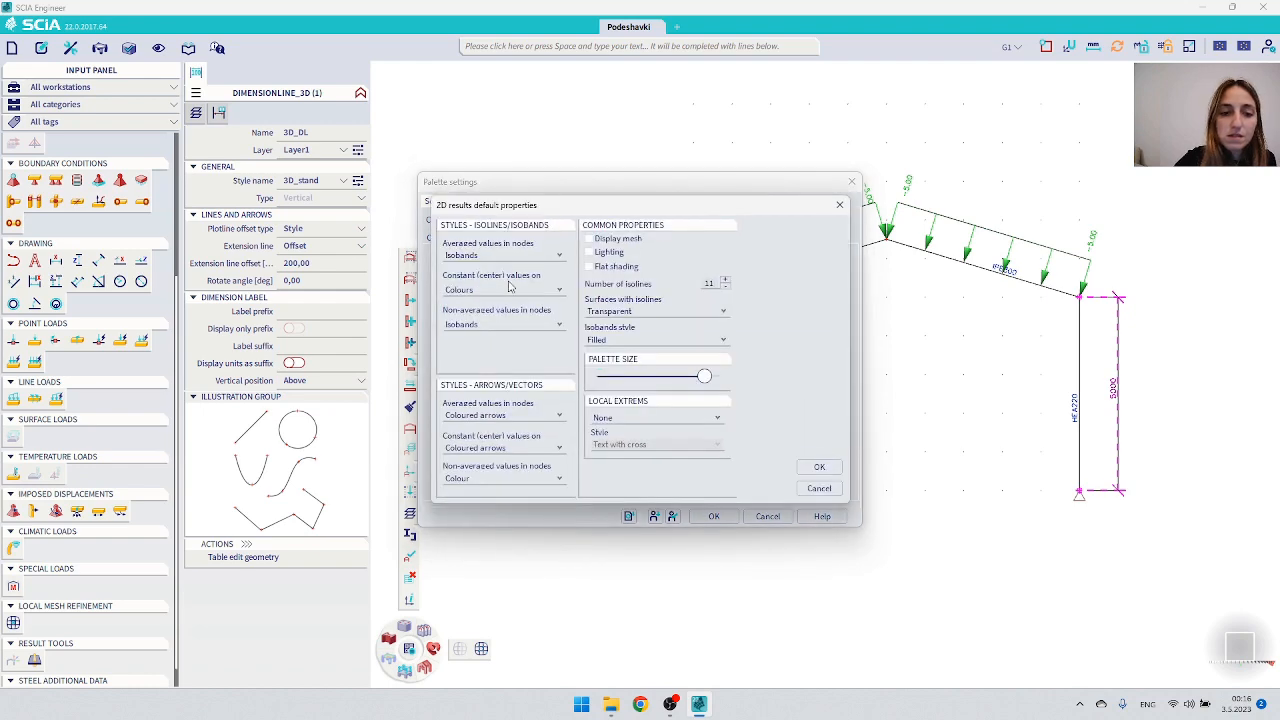
{"action": "left_click_drag", "start_coordinate": [706, 235], "coordinate": [704, 225]}
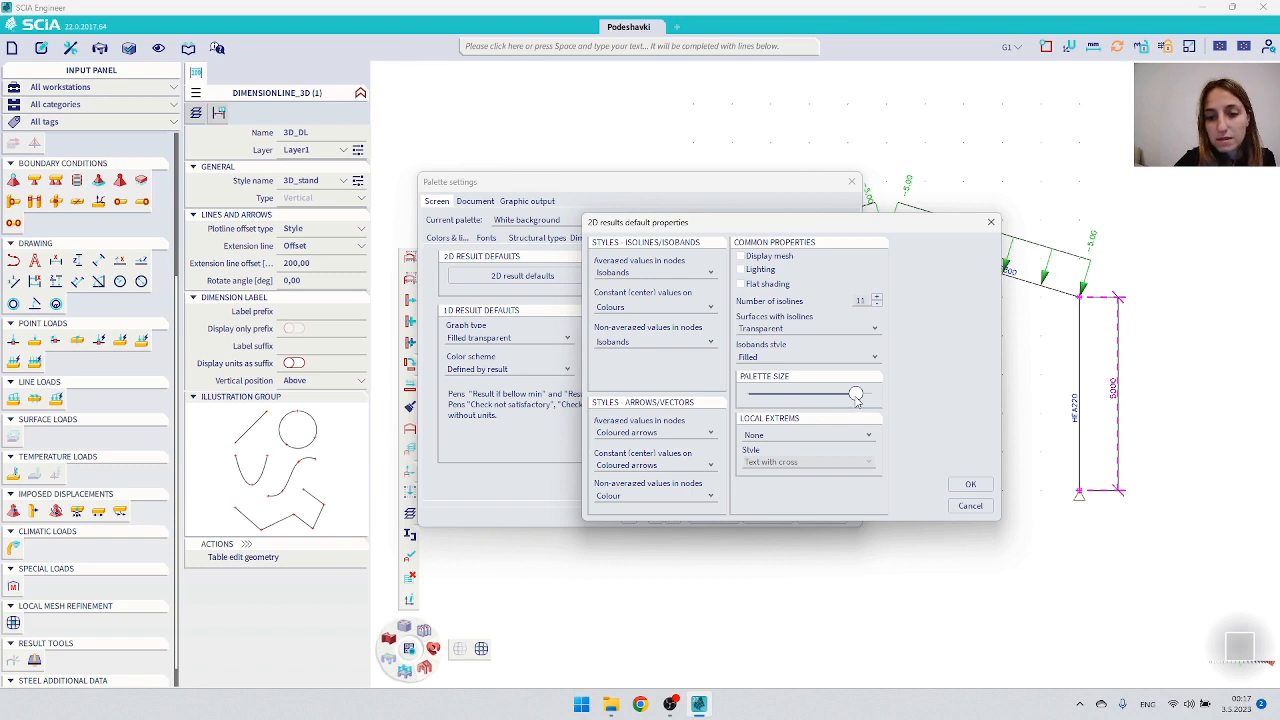
{"action": "mouse_move", "coordinate": [854, 392]}
{"action": "left_mouse_down"}
{"action": "mouse_move", "coordinate": [818, 393]}
{"action": "mouse_move", "coordinate": [855, 394]}
{"action": "left_mouse_up"}
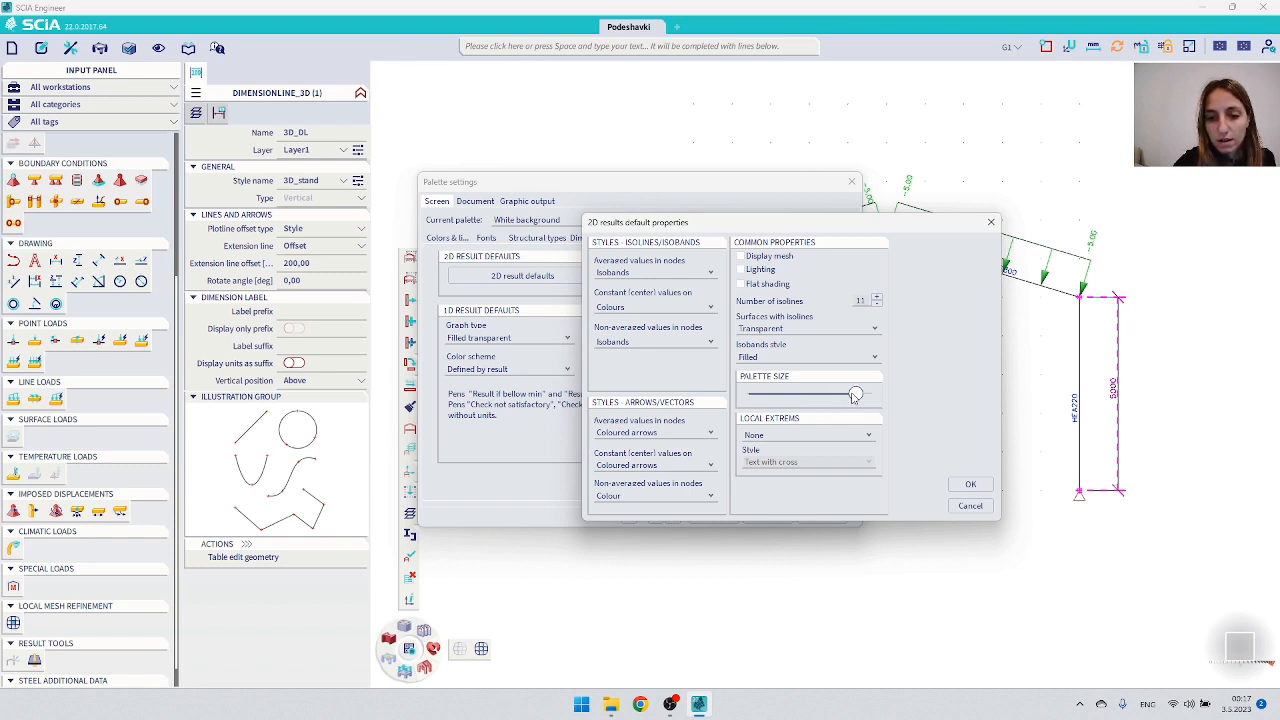
{"action": "left_click", "coordinate": [972, 486]}
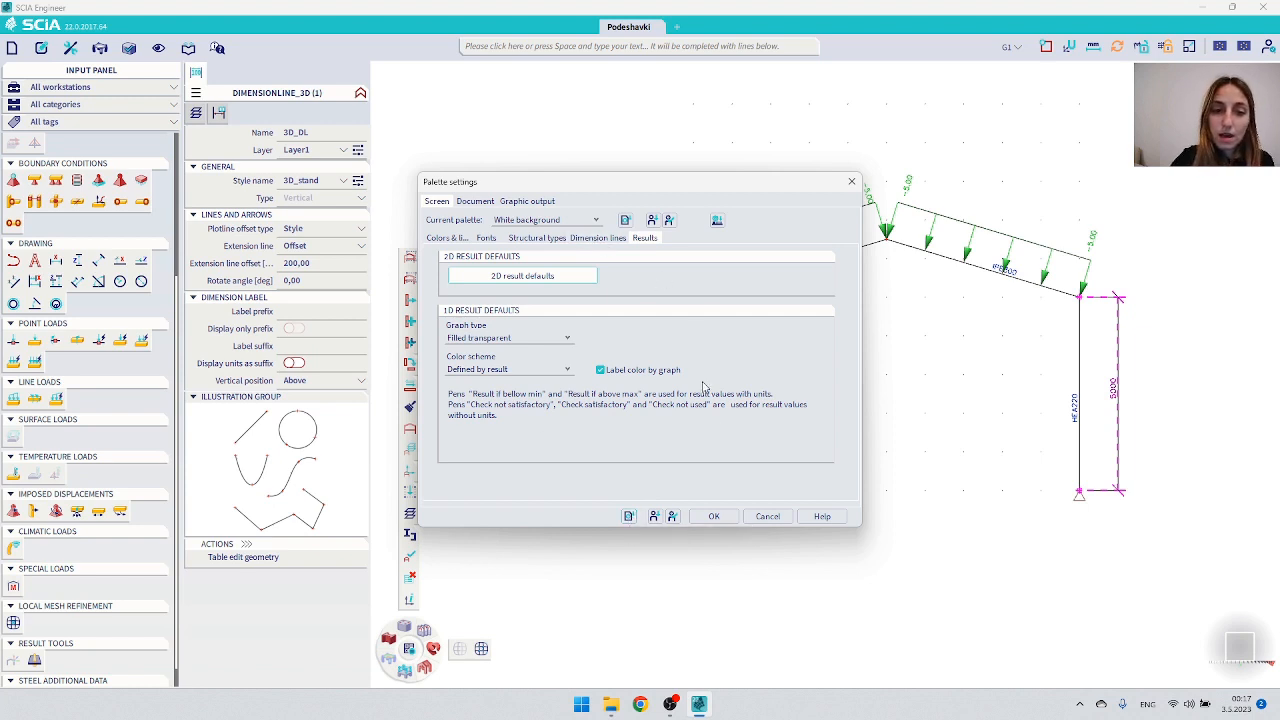
{"action": "left_click", "coordinate": [726, 524]}
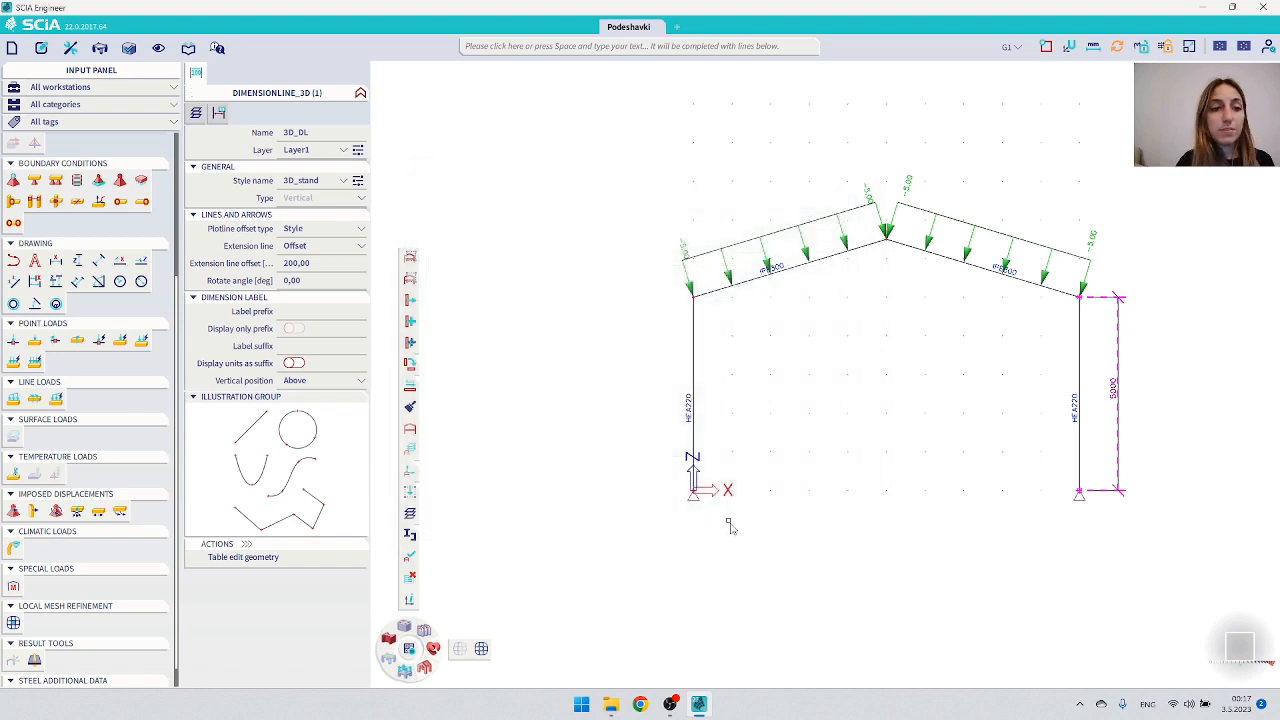
{"action": "key", "text": "Escape"}
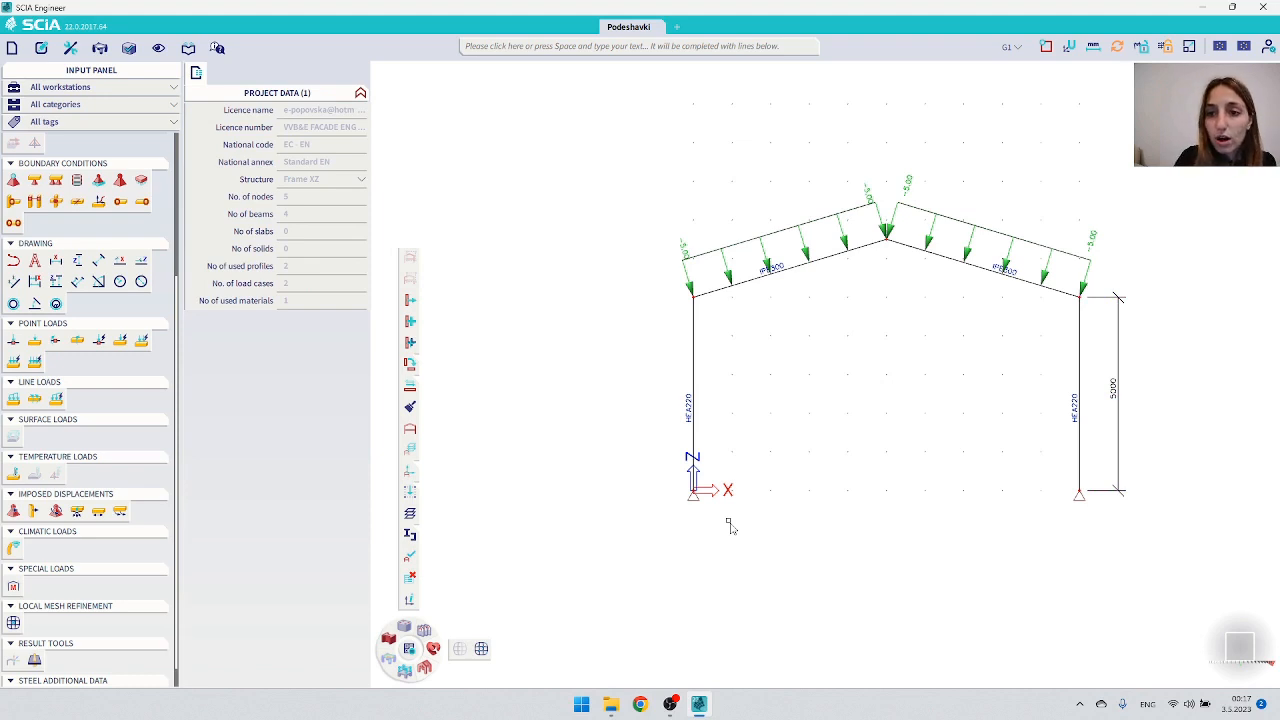
Step: Set the project length unit to Metre in the Metric system and select the left column to check its length
{"action": "left_click", "coordinate": [1093, 49]}
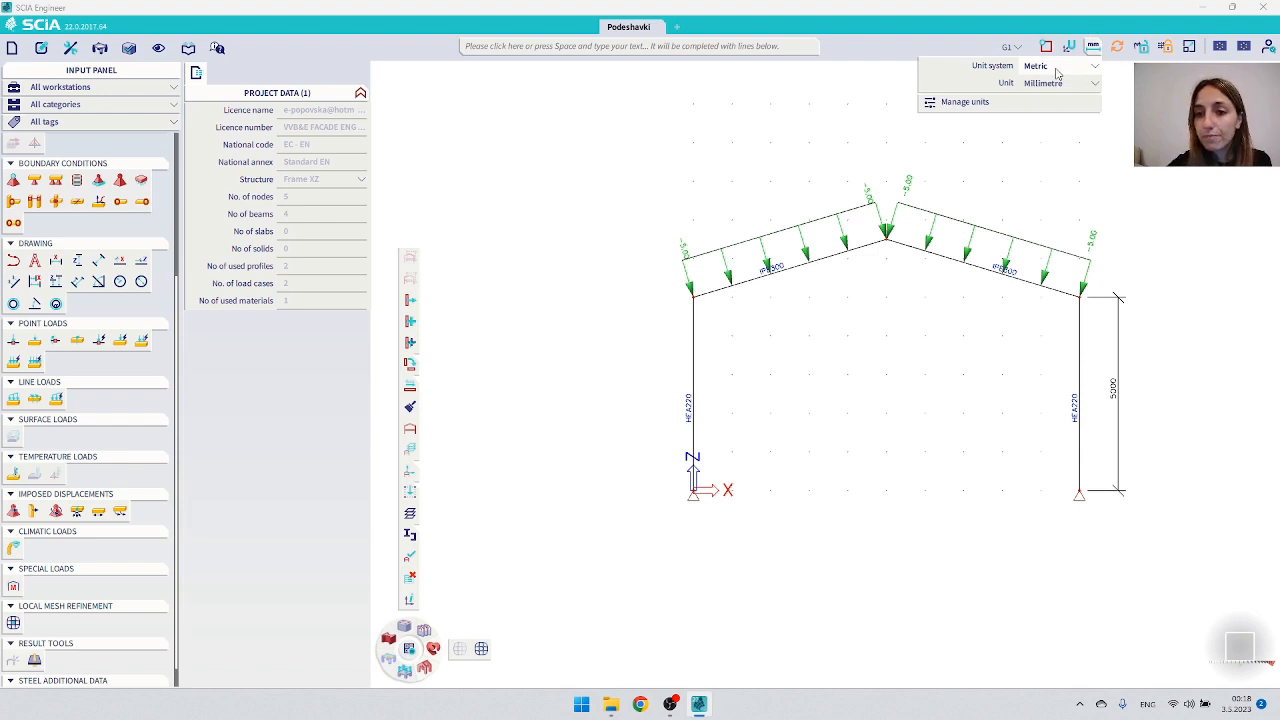
{"action": "left_click", "coordinate": [1057, 68]}
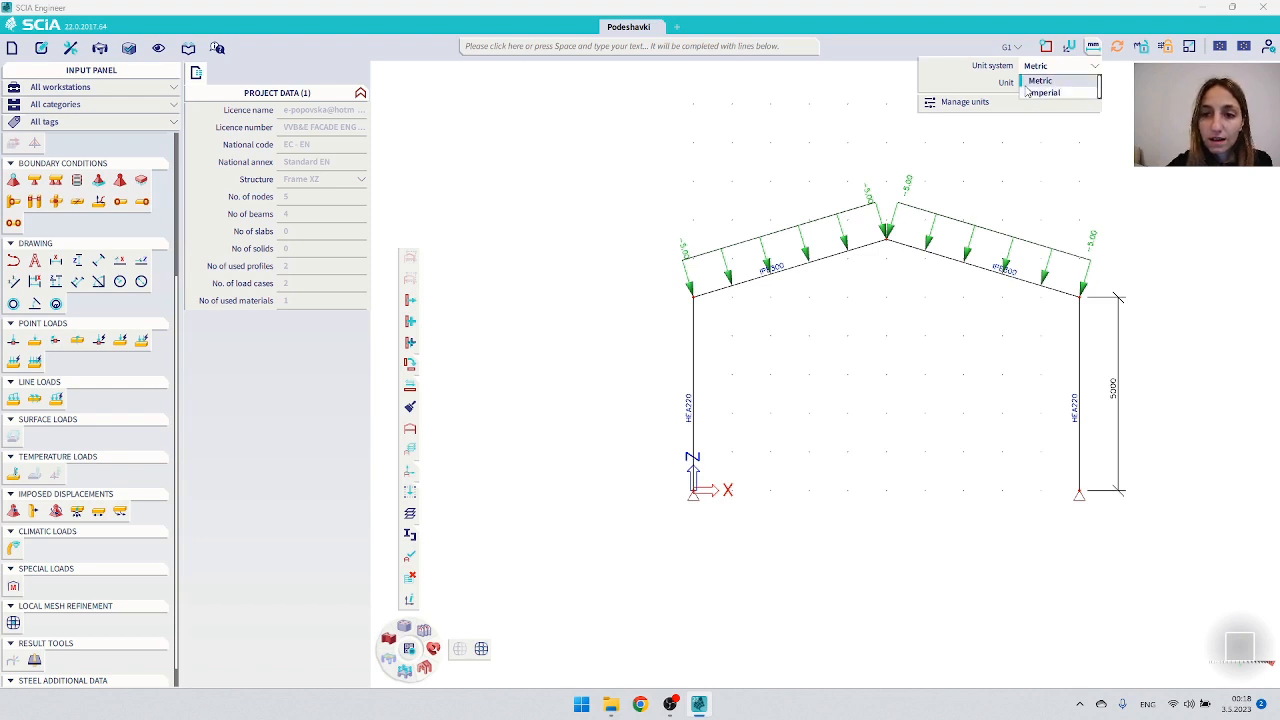
{"action": "left_click", "coordinate": [1040, 80]}
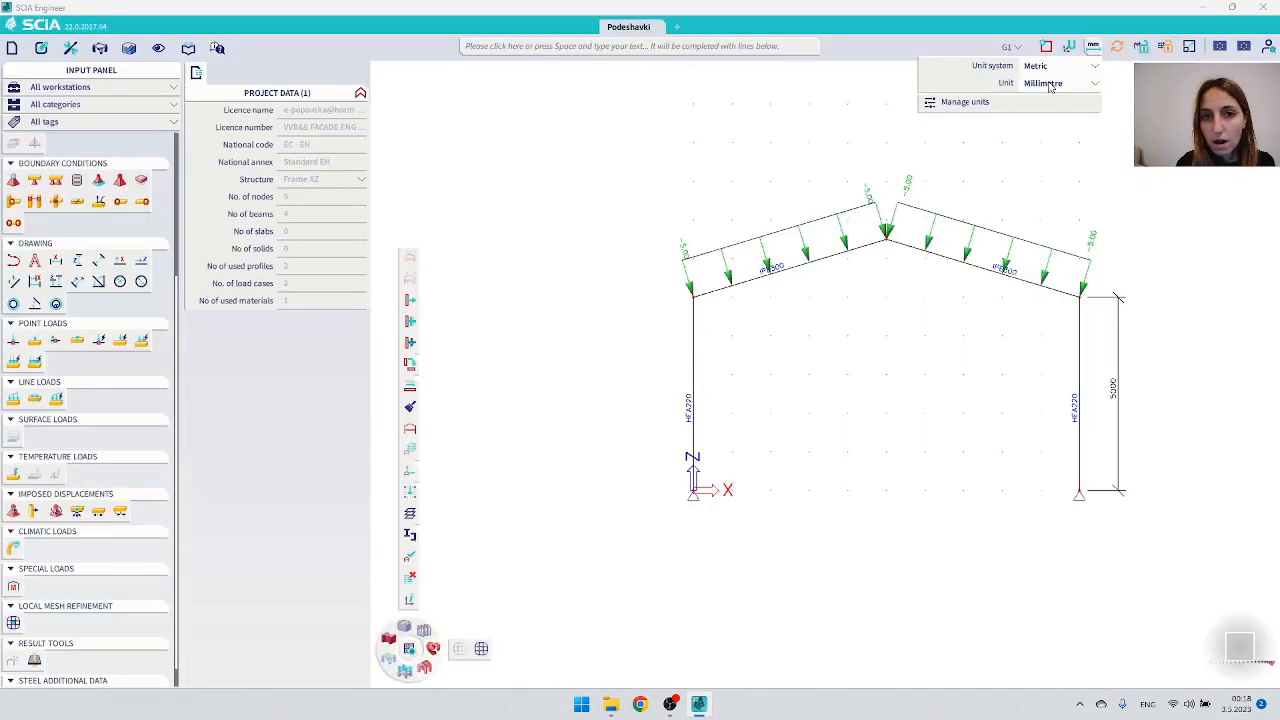
{"action": "left_click", "coordinate": [1050, 87]}
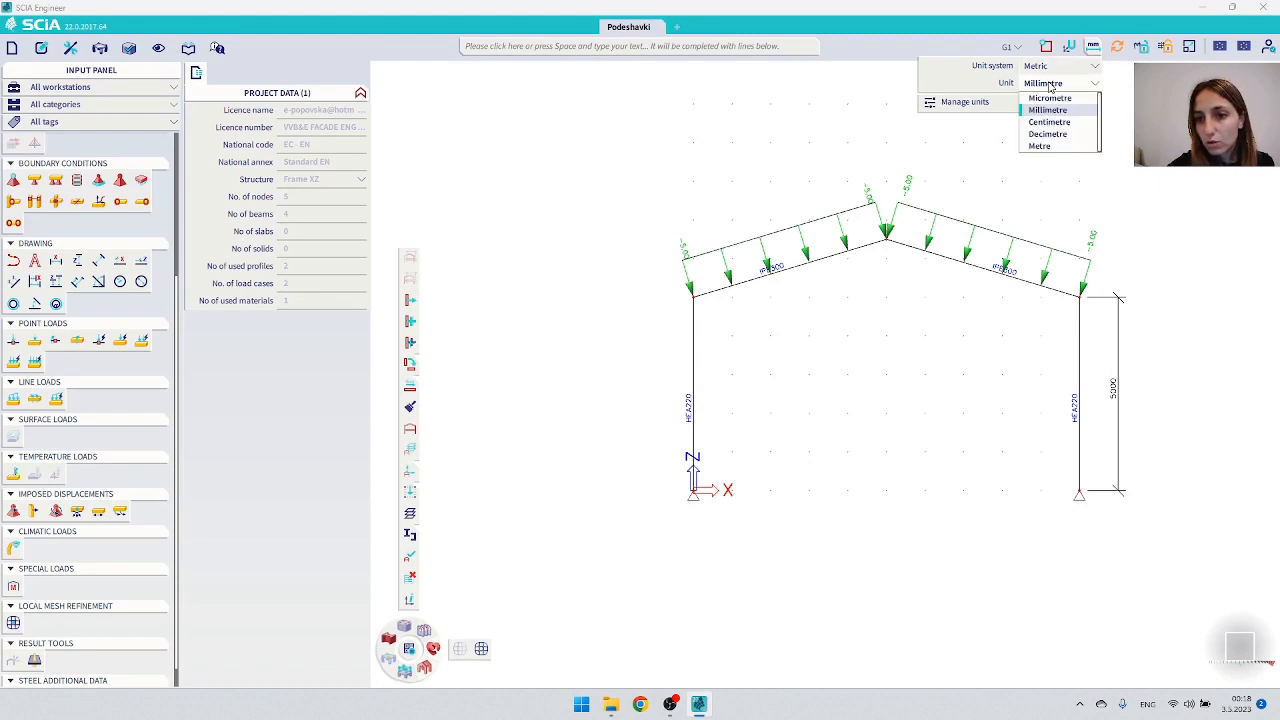
{"action": "left_click", "coordinate": [1042, 146]}
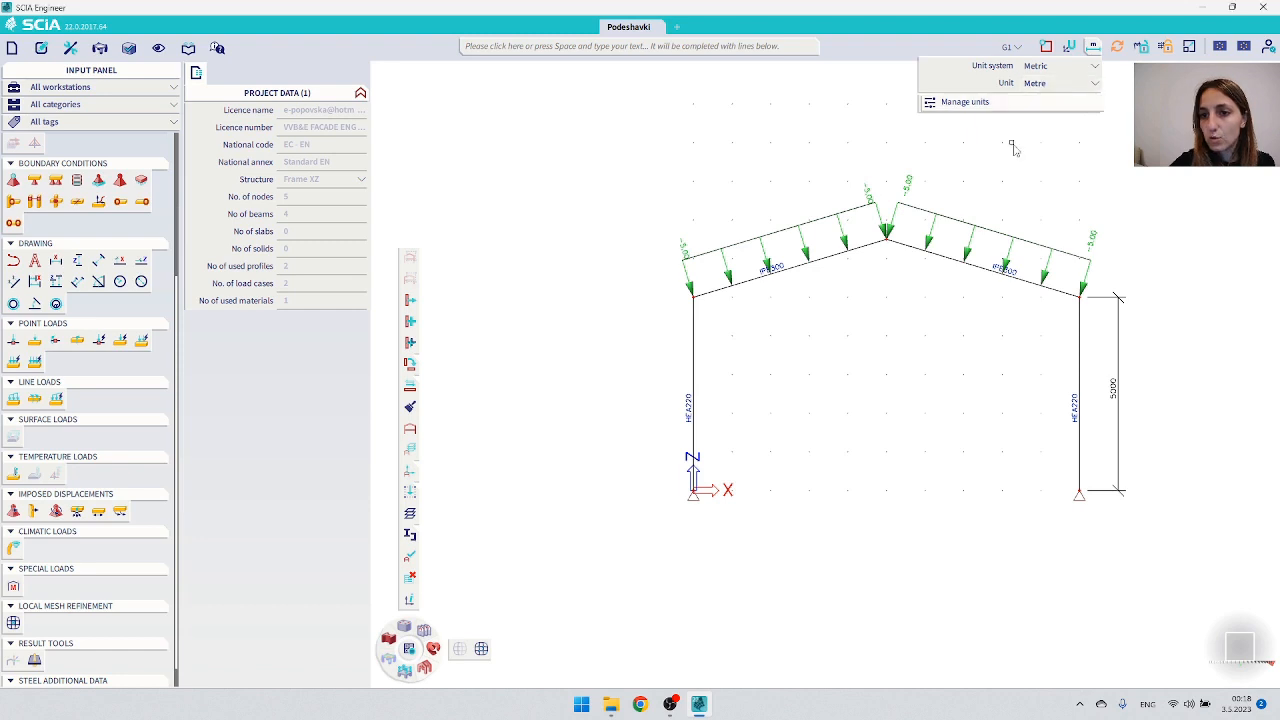
{"action": "left_click", "coordinate": [693, 378]}
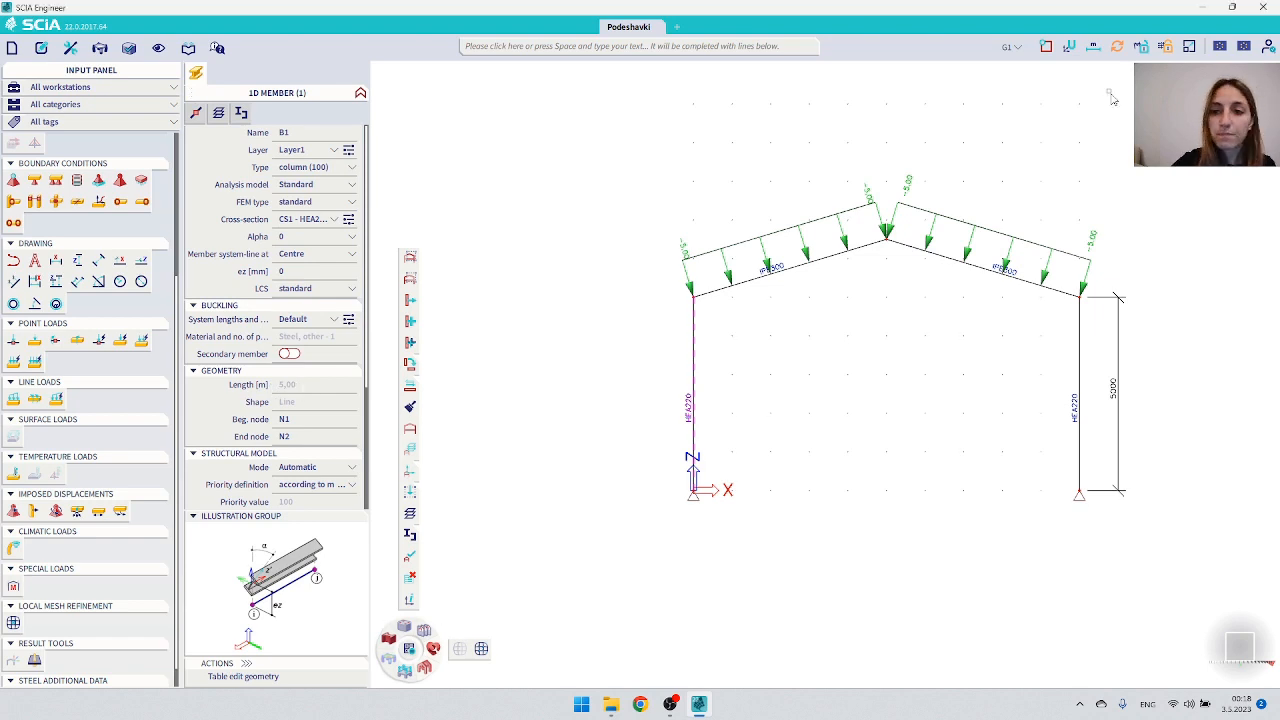
Step: Open the unit manager and examine the Geometry, Stiffness and Loads/Results units, choosing the decimal output format for the geometry length
{"action": "left_click", "coordinate": [1092, 47]}
{"action": "left_click", "coordinate": [993, 104]}
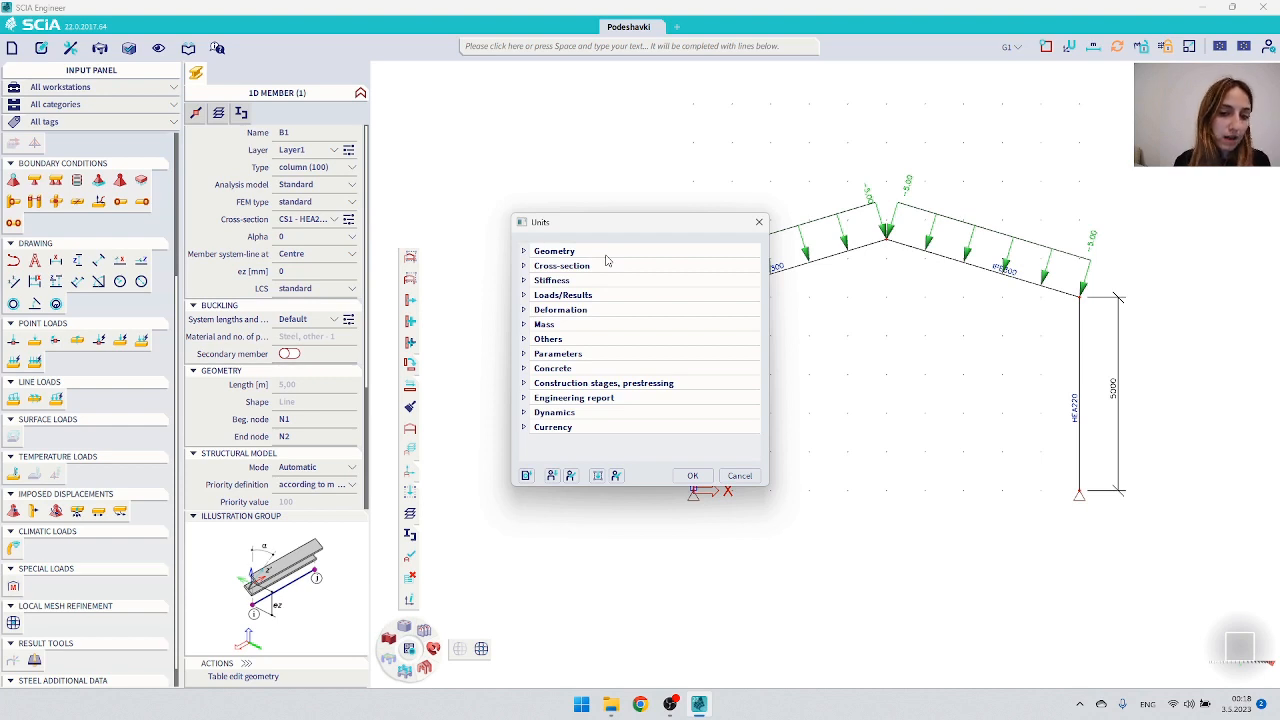
{"action": "left_click", "coordinate": [524, 252]}
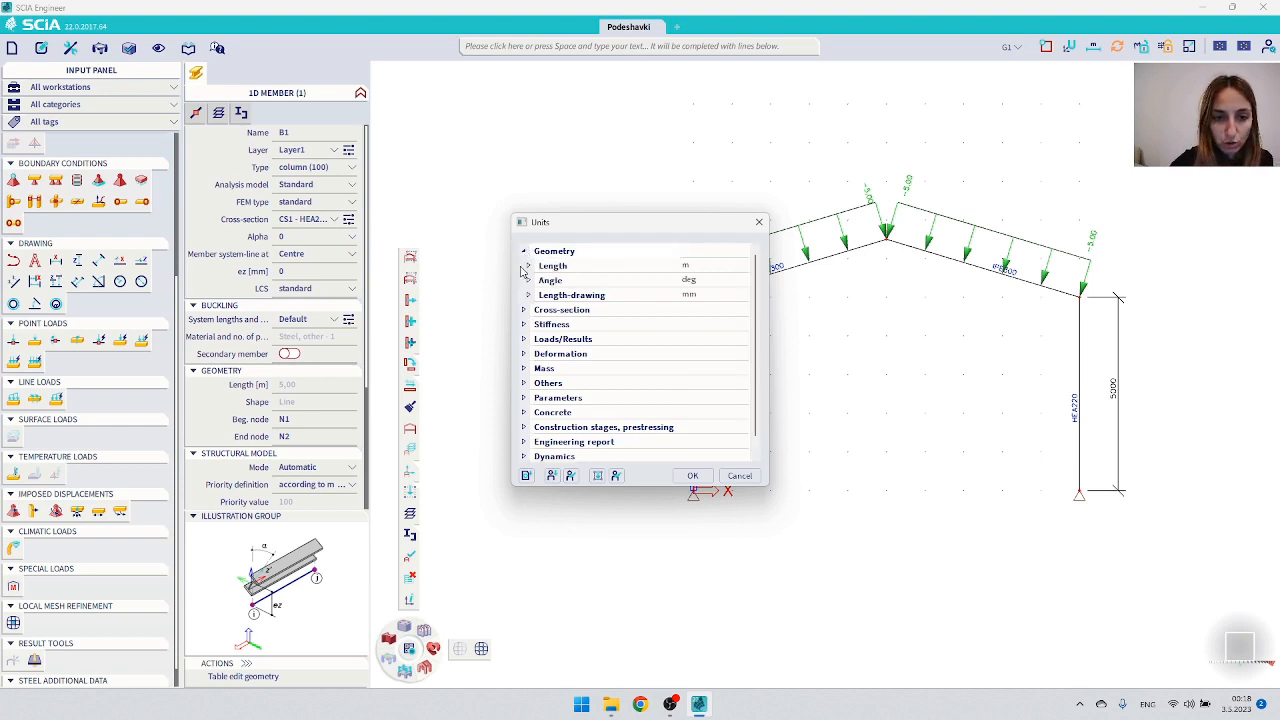
{"action": "left_click", "coordinate": [528, 266]}
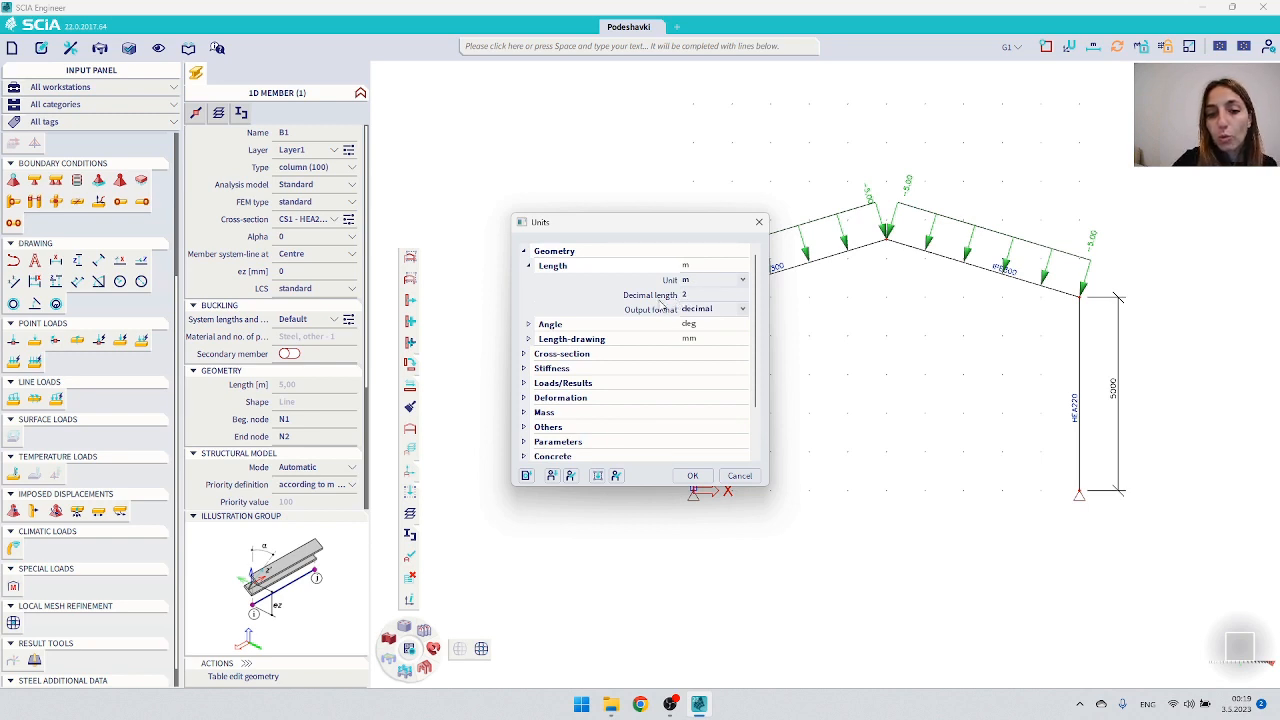
{"action": "left_click", "coordinate": [709, 313]}
{"action": "left_click", "coordinate": [709, 311]}
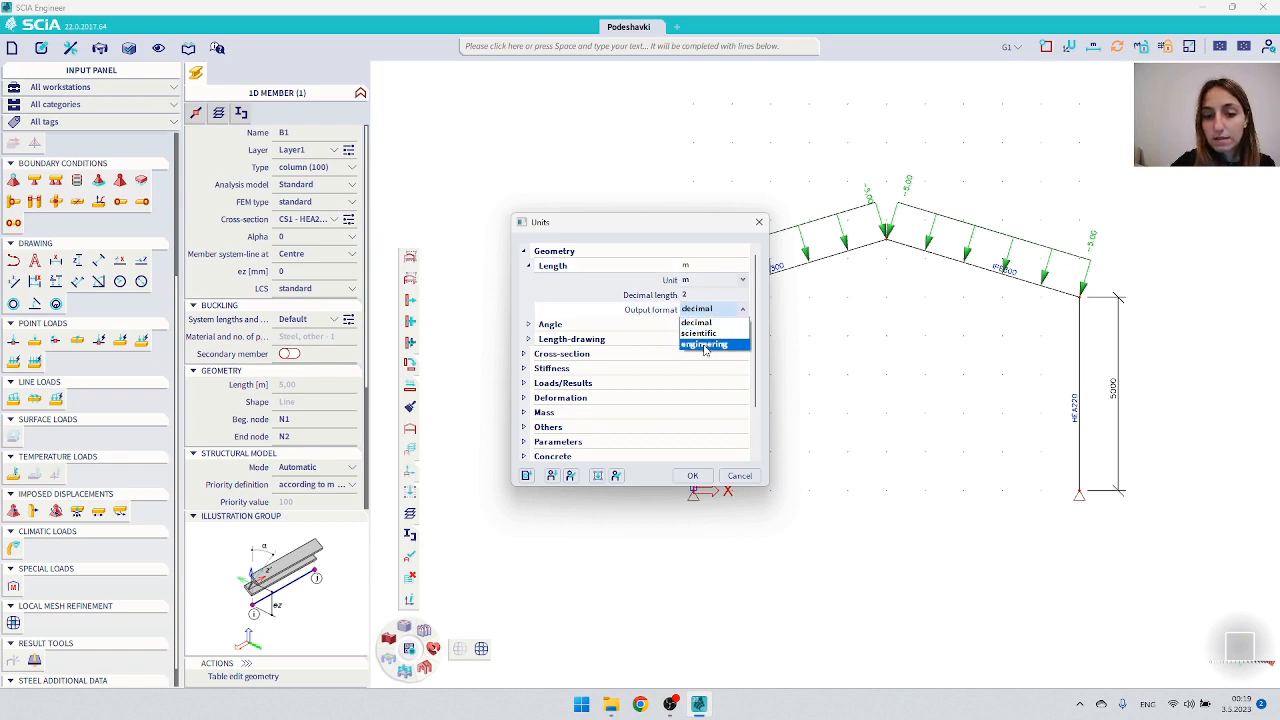
{"action": "left_click", "coordinate": [697, 320]}
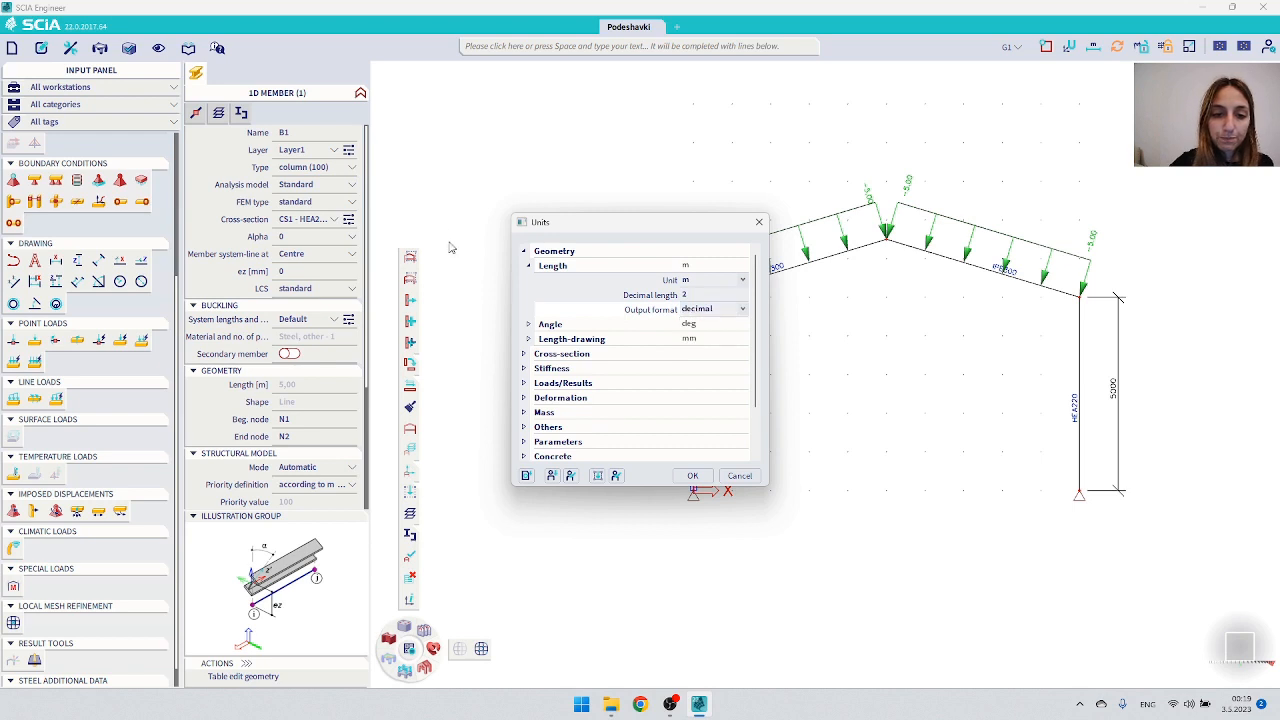
{"action": "left_click", "coordinate": [529, 266]}
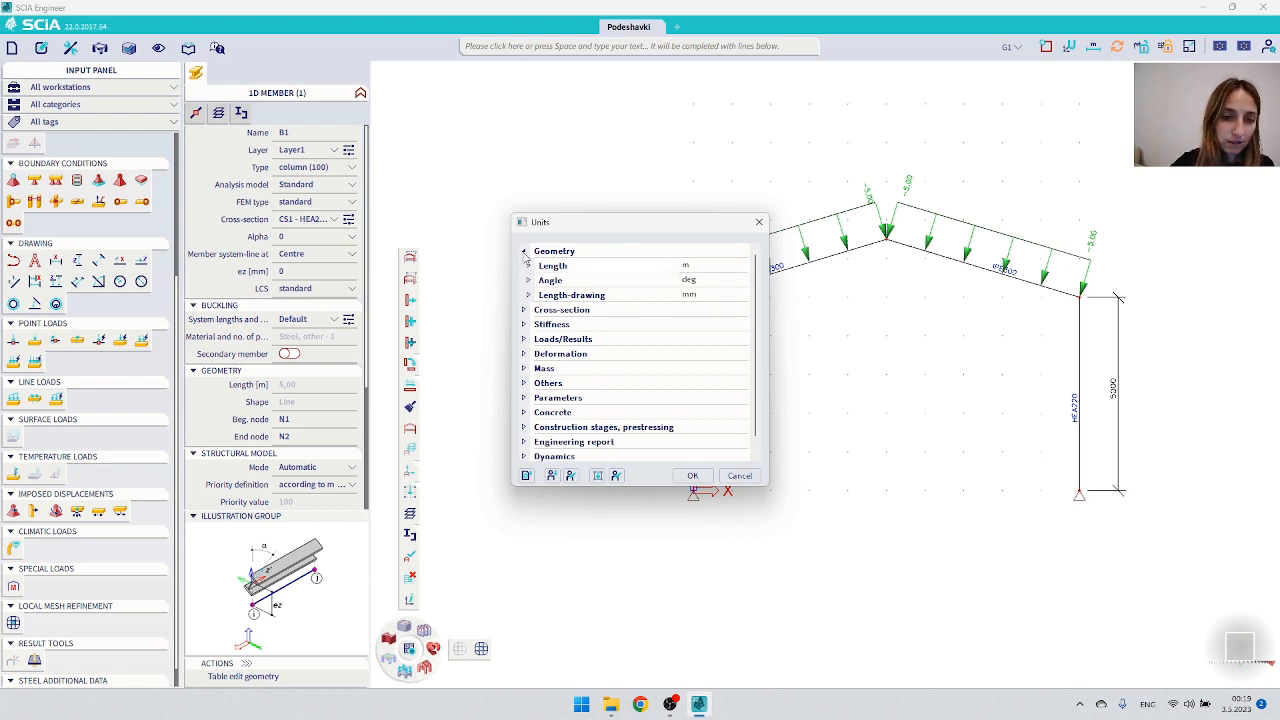
{"action": "left_click", "coordinate": [523, 252]}
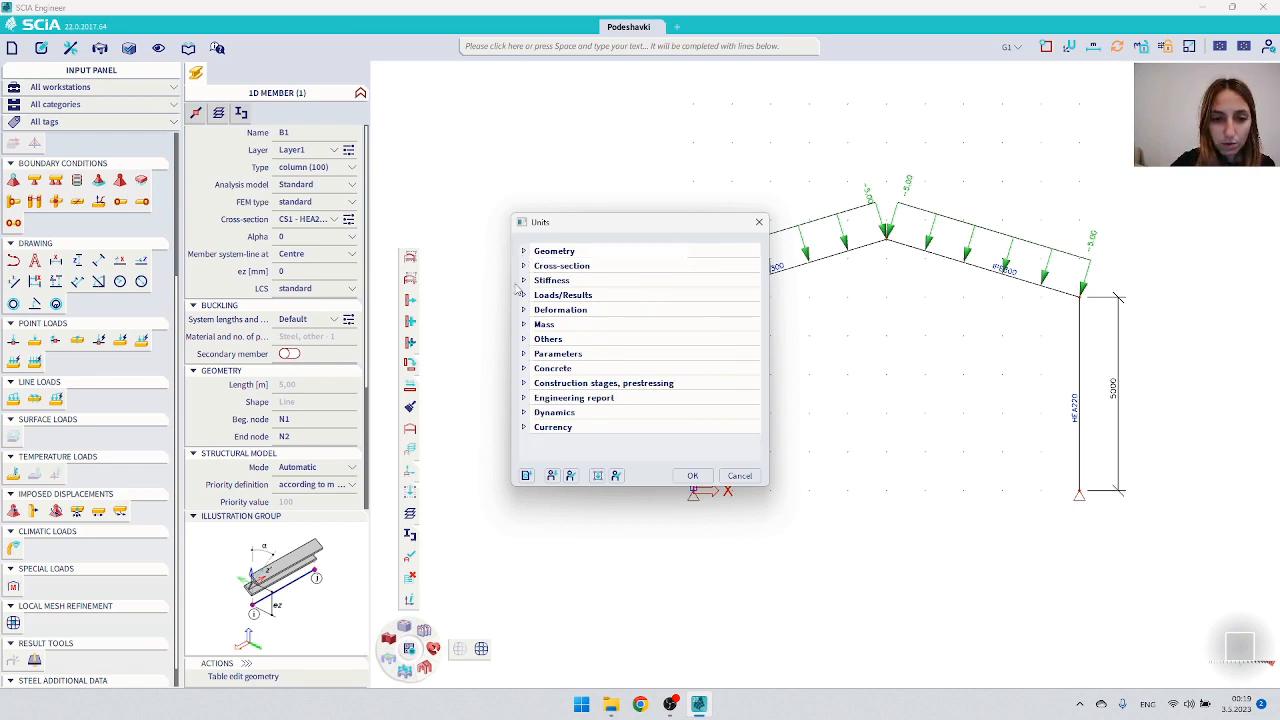
{"action": "left_click", "coordinate": [524, 281]}
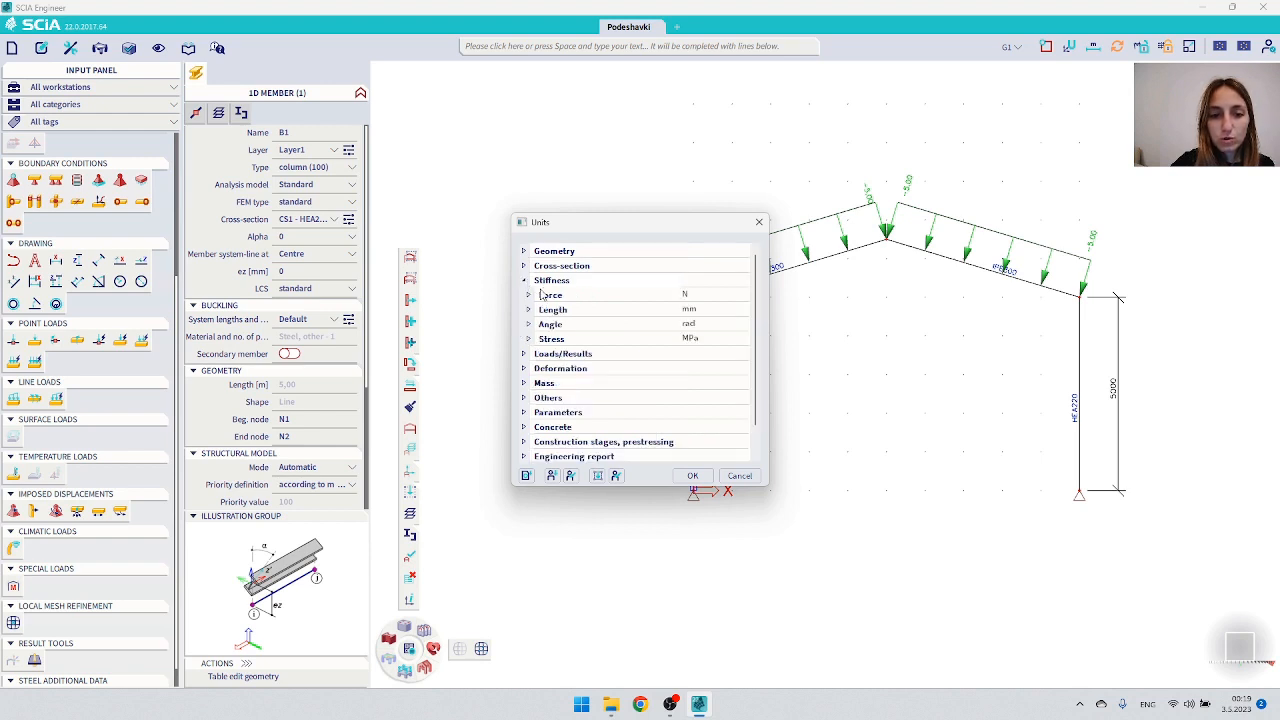
{"action": "left_click", "coordinate": [524, 354]}
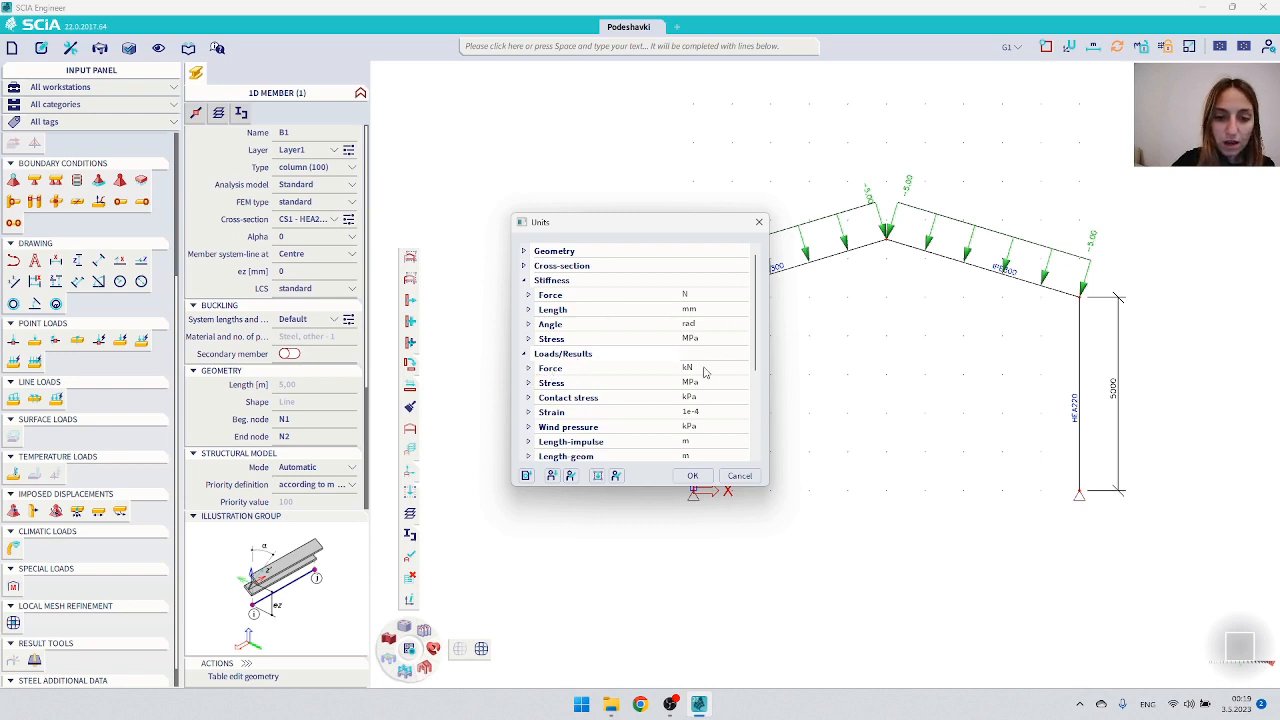
{"action": "left_click", "coordinate": [525, 355]}
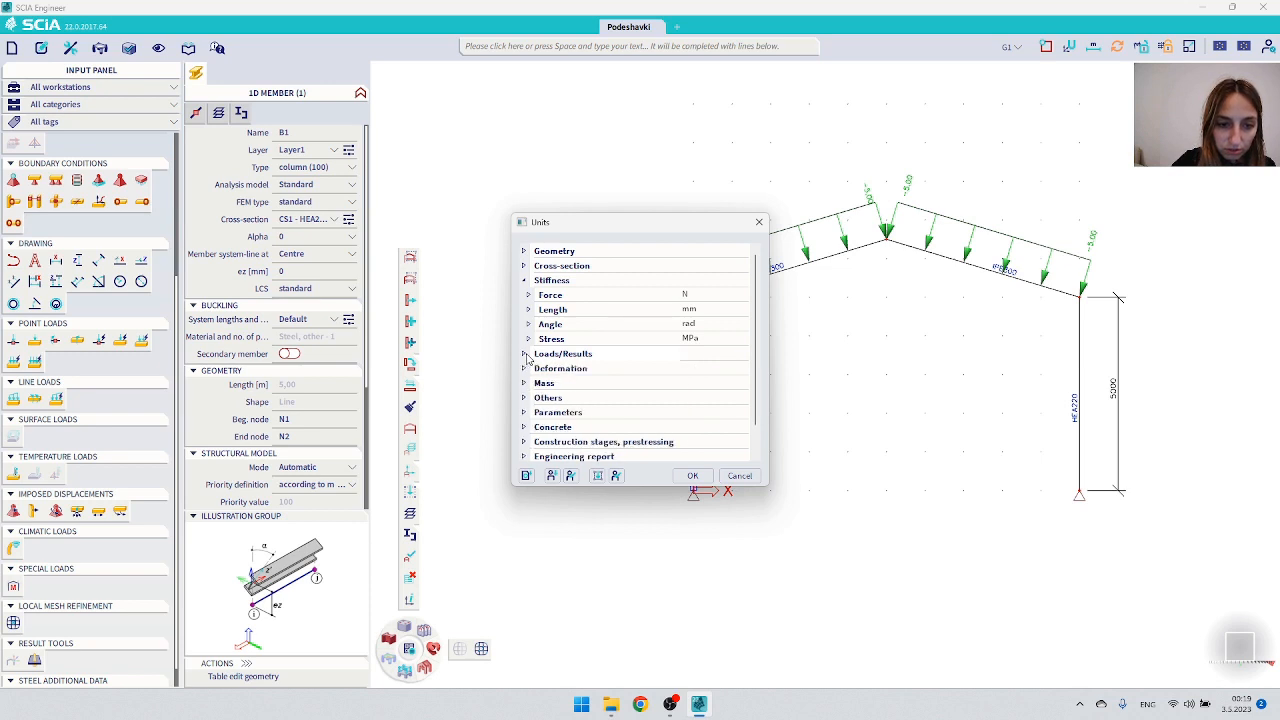
Step: Set the Temperature unit to °C among the Others units
{"action": "scroll", "coordinate": [527, 360], "scroll_direction": "down", "scroll_amount": 1}
{"action": "left_click", "coordinate": [523, 355]}
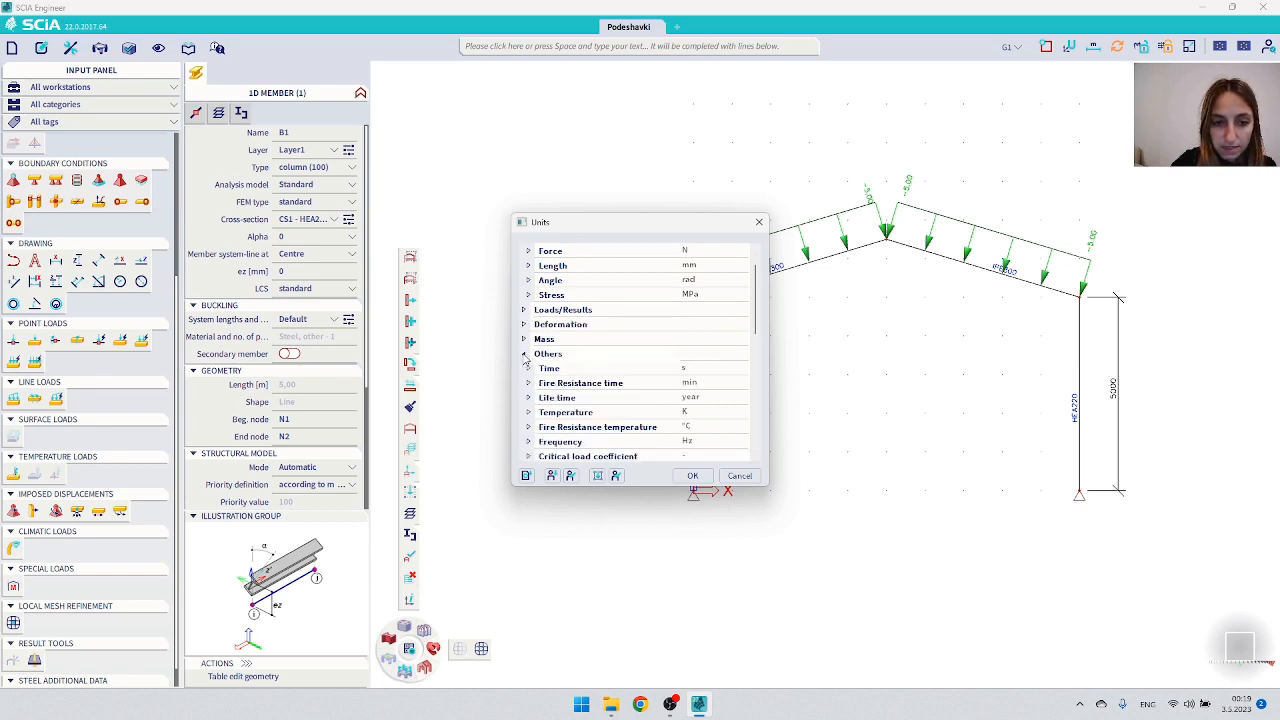
{"action": "left_click", "coordinate": [529, 419]}
{"action": "scroll", "coordinate": [645, 417], "scroll_direction": "down", "scroll_amount": 1}
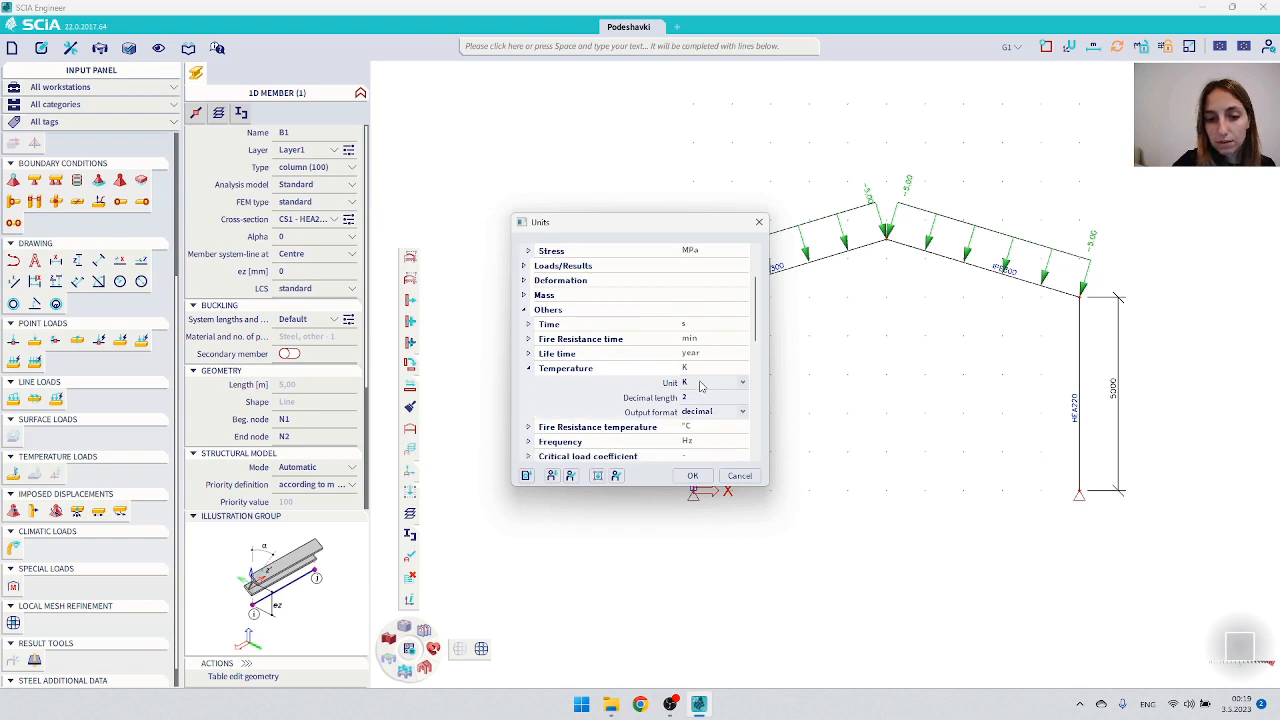
{"action": "left_click", "coordinate": [703, 384]}
{"action": "left_click", "coordinate": [697, 406]}
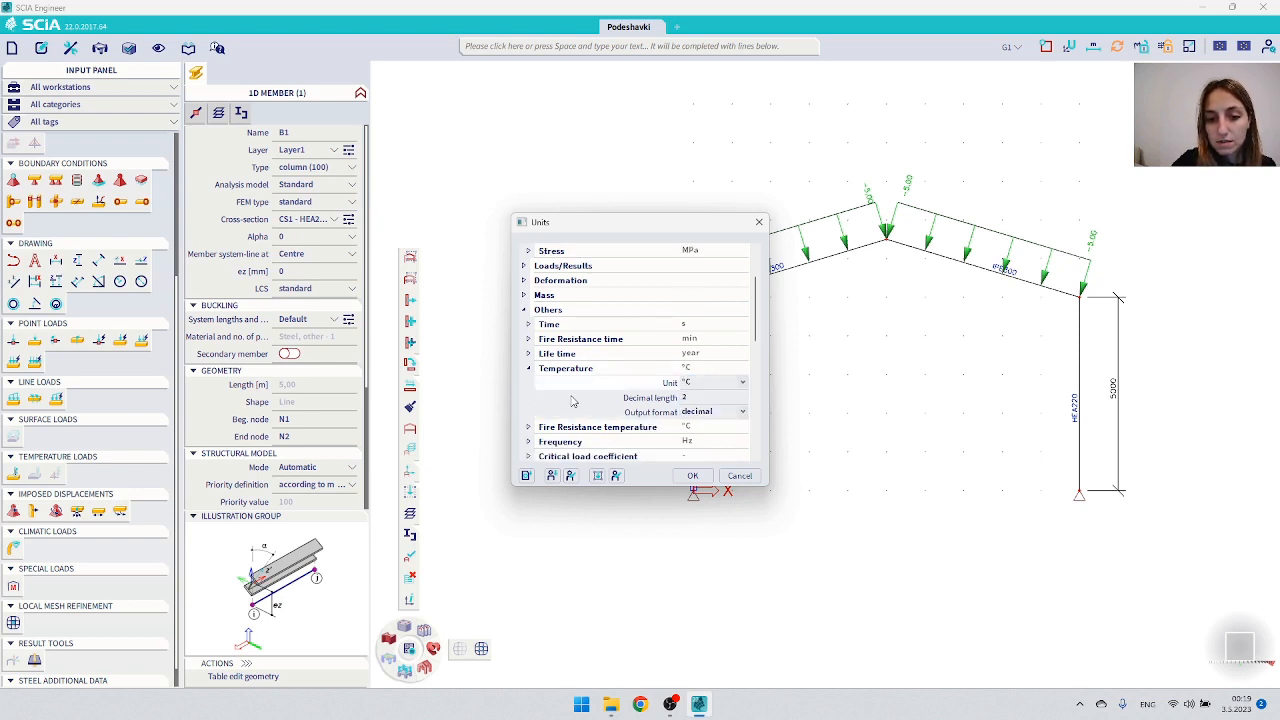
Step: Review the remaining unit categories, apply the unit settings and deselect the left column
{"action": "scroll", "coordinate": [573, 405], "scroll_direction": "down", "scroll_amount": 3}
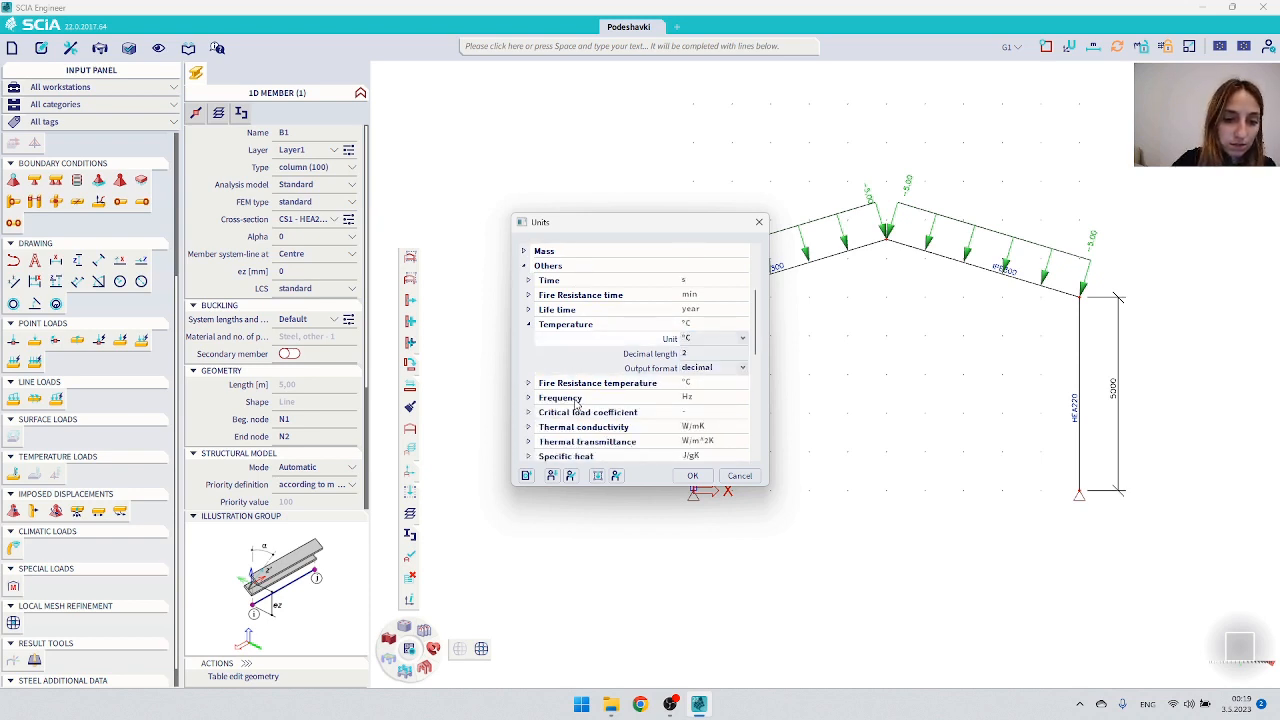
{"action": "scroll", "coordinate": [576, 400], "scroll_direction": "down", "scroll_amount": 1}
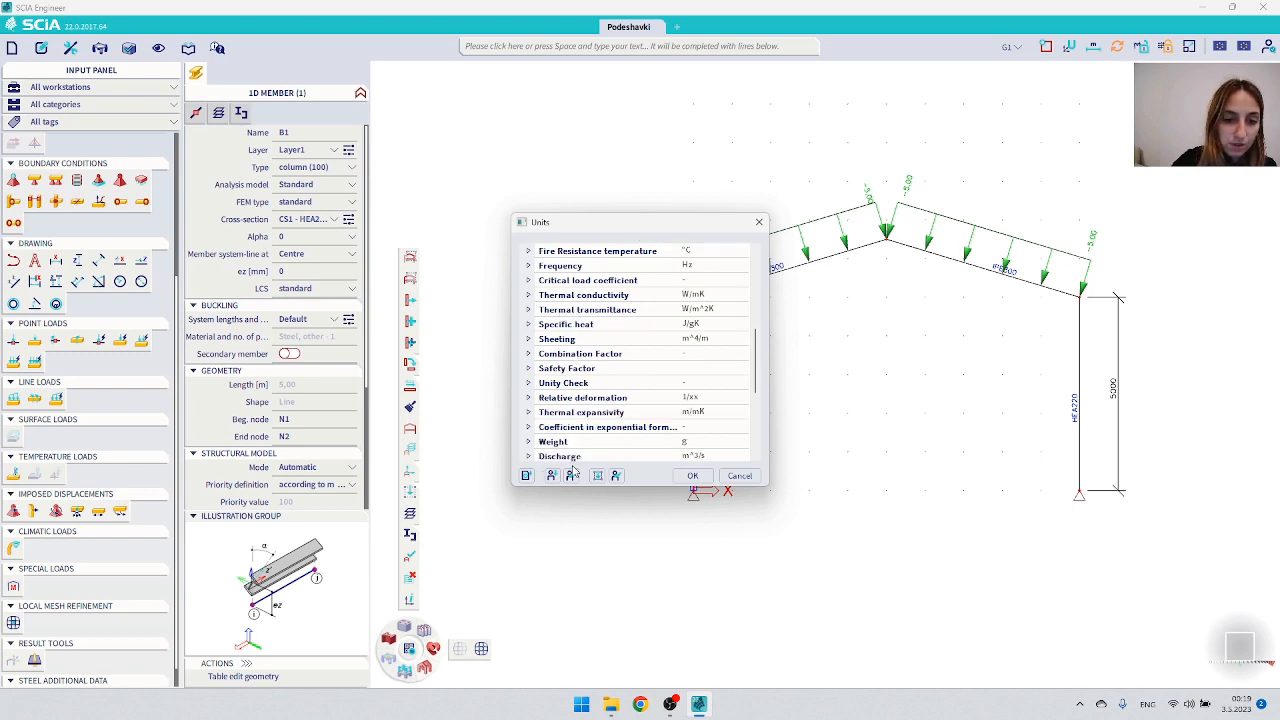
{"action": "scroll", "coordinate": [577, 383], "scroll_direction": "down", "scroll_amount": 1}
{"action": "scroll", "coordinate": [560, 370], "scroll_direction": "up", "scroll_amount": 5}
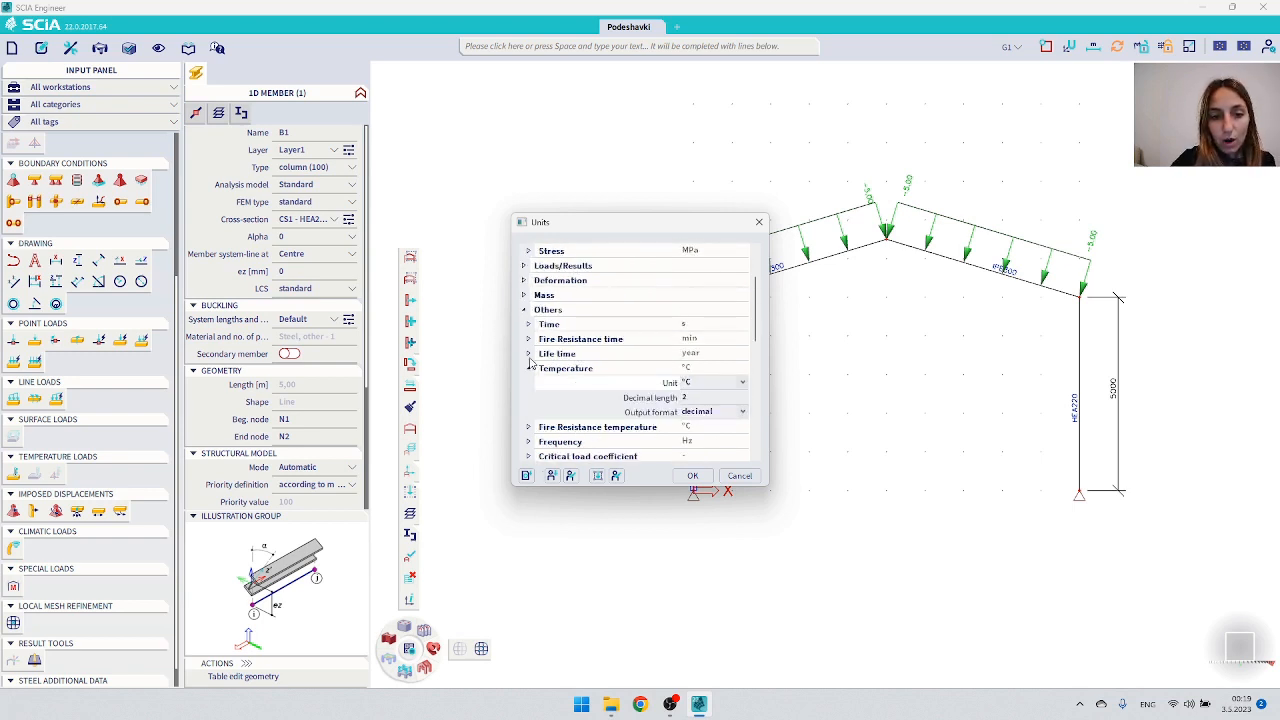
{"action": "left_click", "coordinate": [524, 310]}
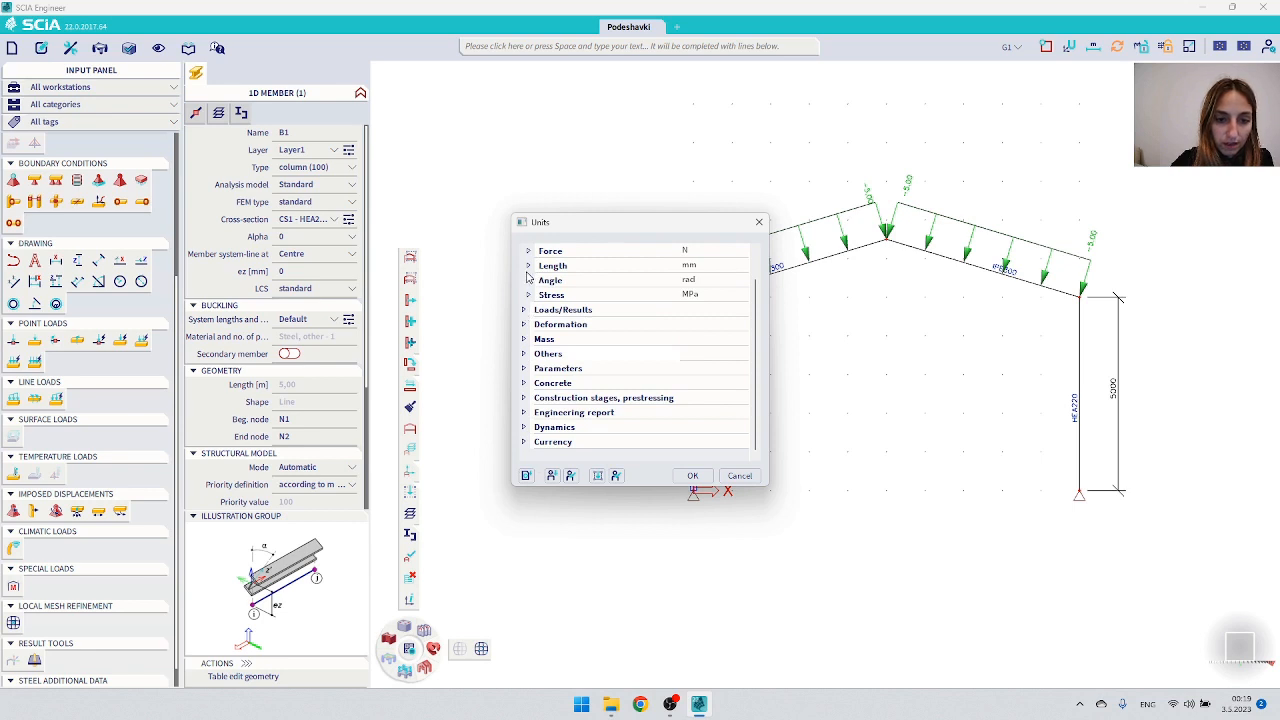
{"action": "scroll", "coordinate": [527, 290], "scroll_direction": "up", "scroll_amount": 1}
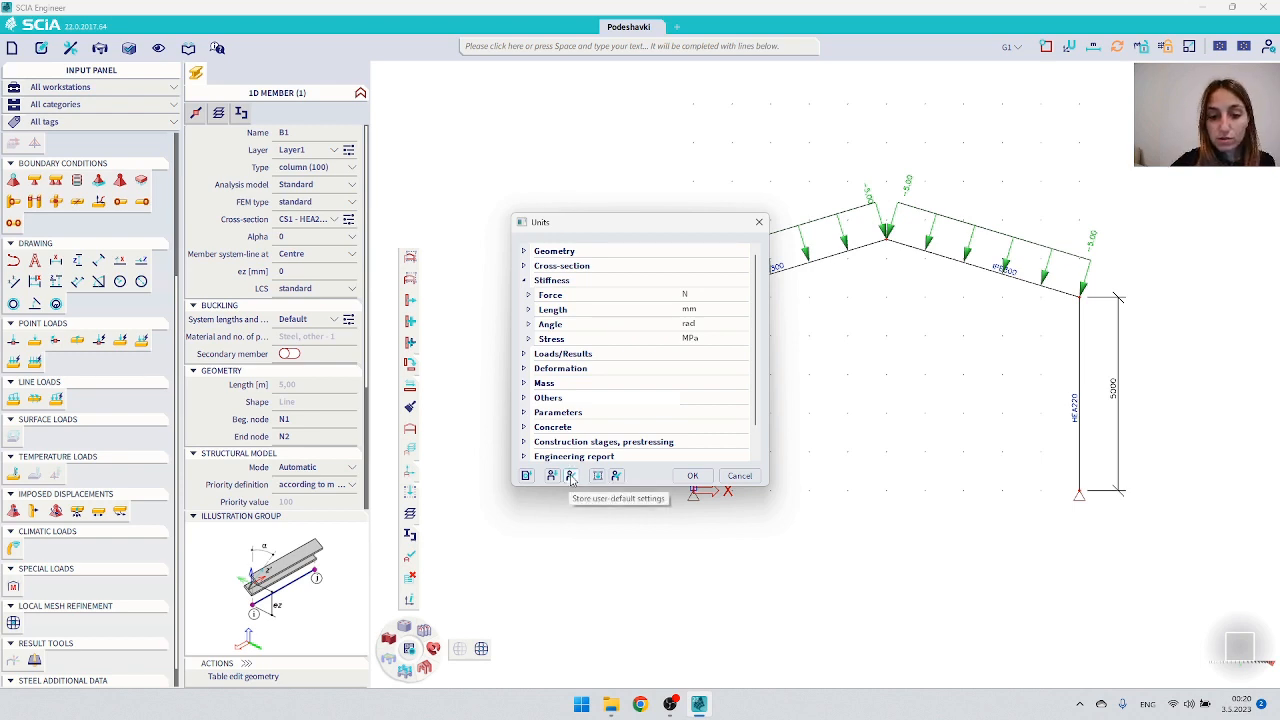
{"action": "left_click", "coordinate": [692, 476]}
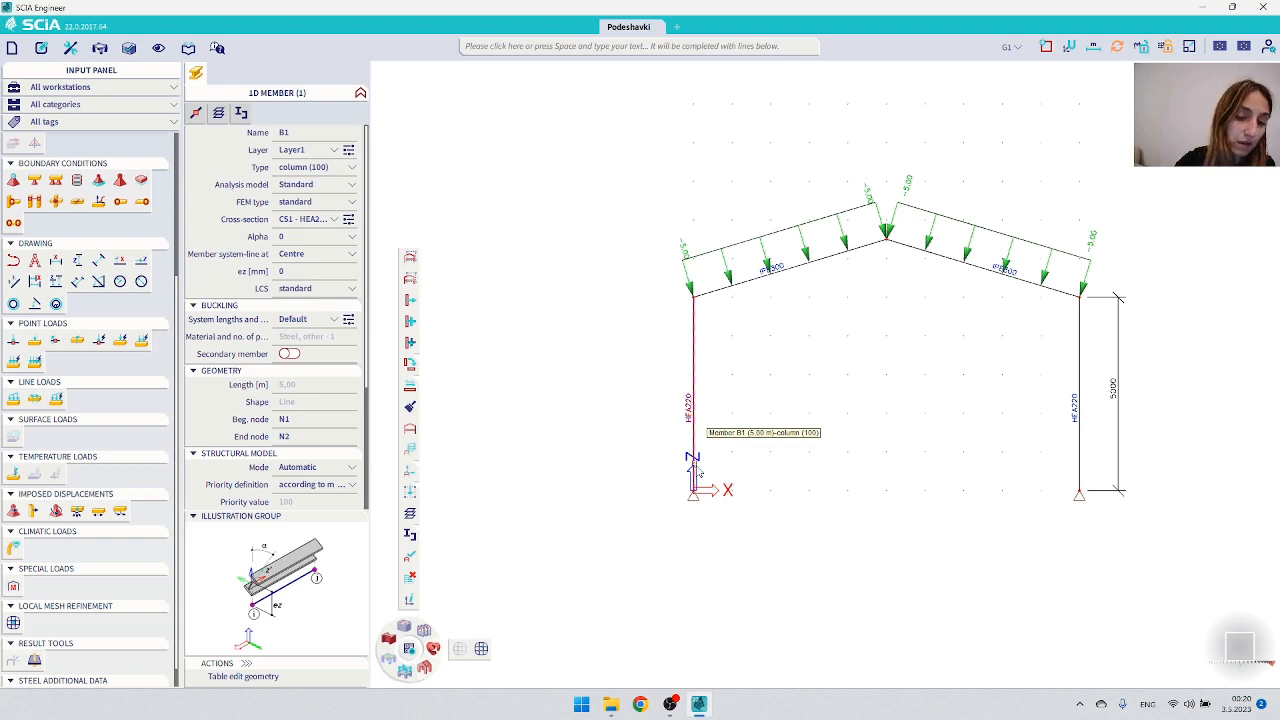
{"action": "key", "text": "Escape"}
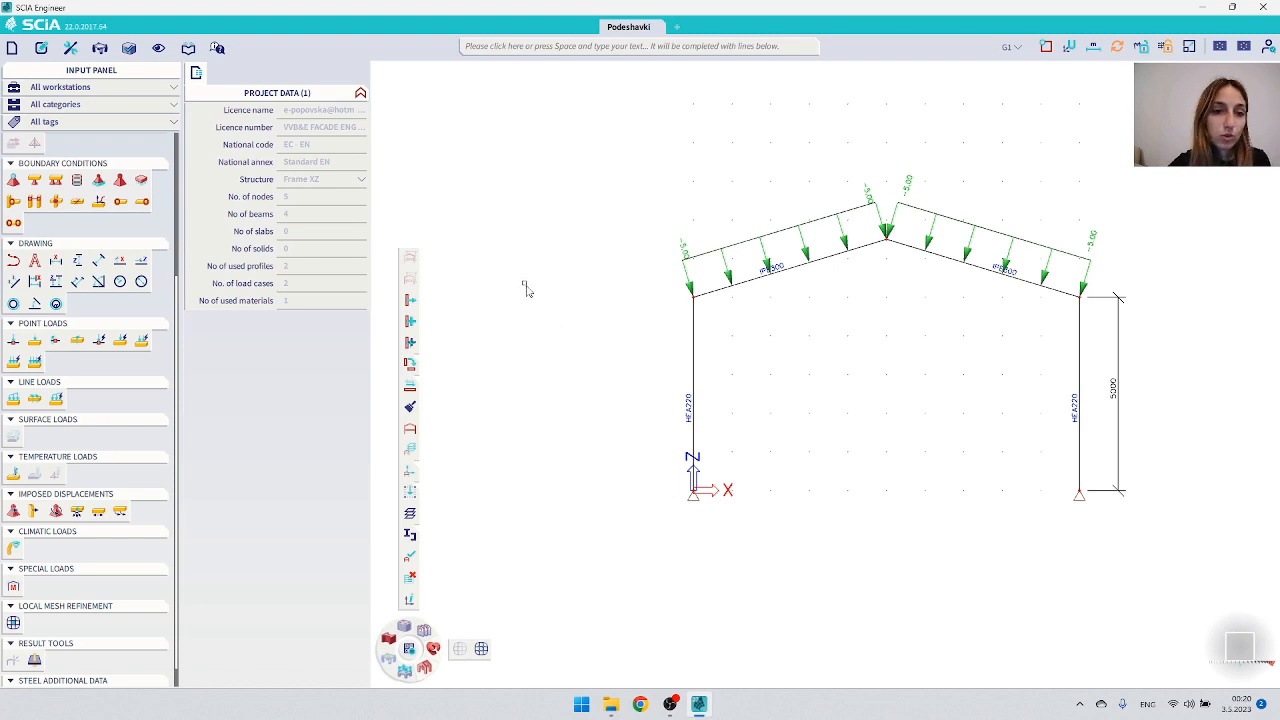
Step: Examine the user configuration options for saving, loading and restoring the default interface setup
{"action": "left_click", "coordinate": [187, 50]}
{"action": "mouse_move", "coordinate": [156, 49]}
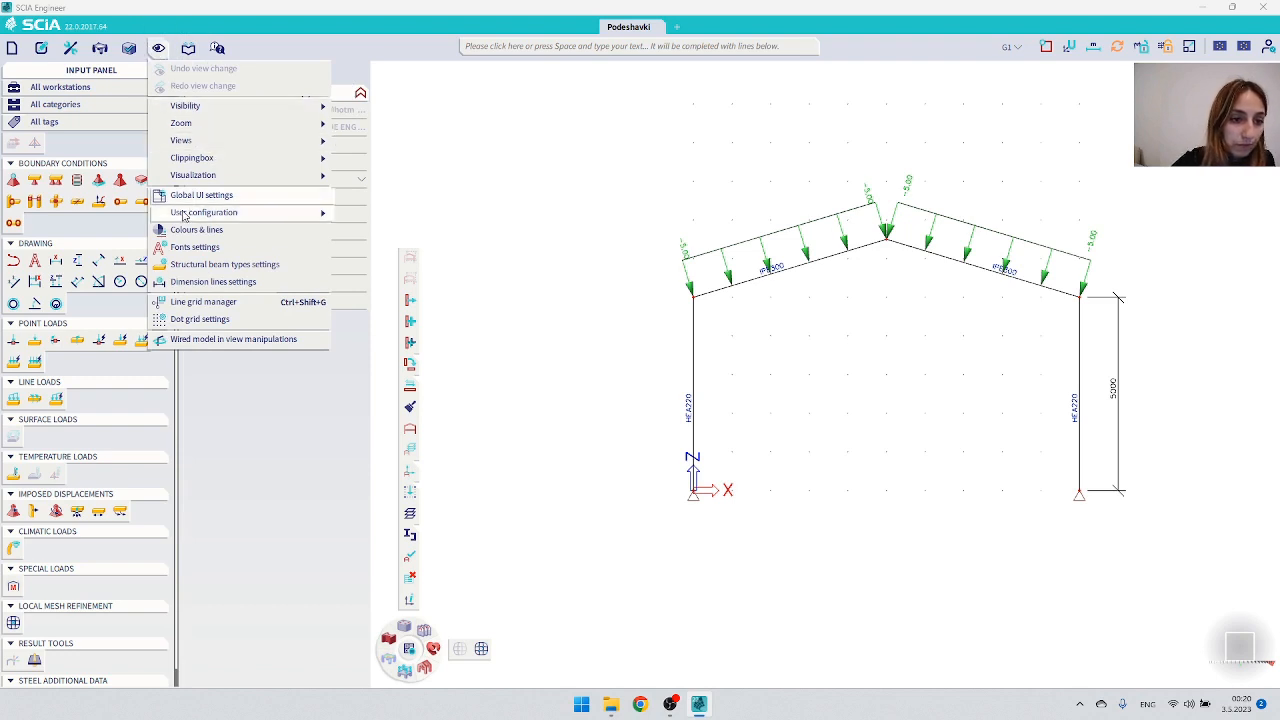
{"action": "mouse_move", "coordinate": [206, 215]}
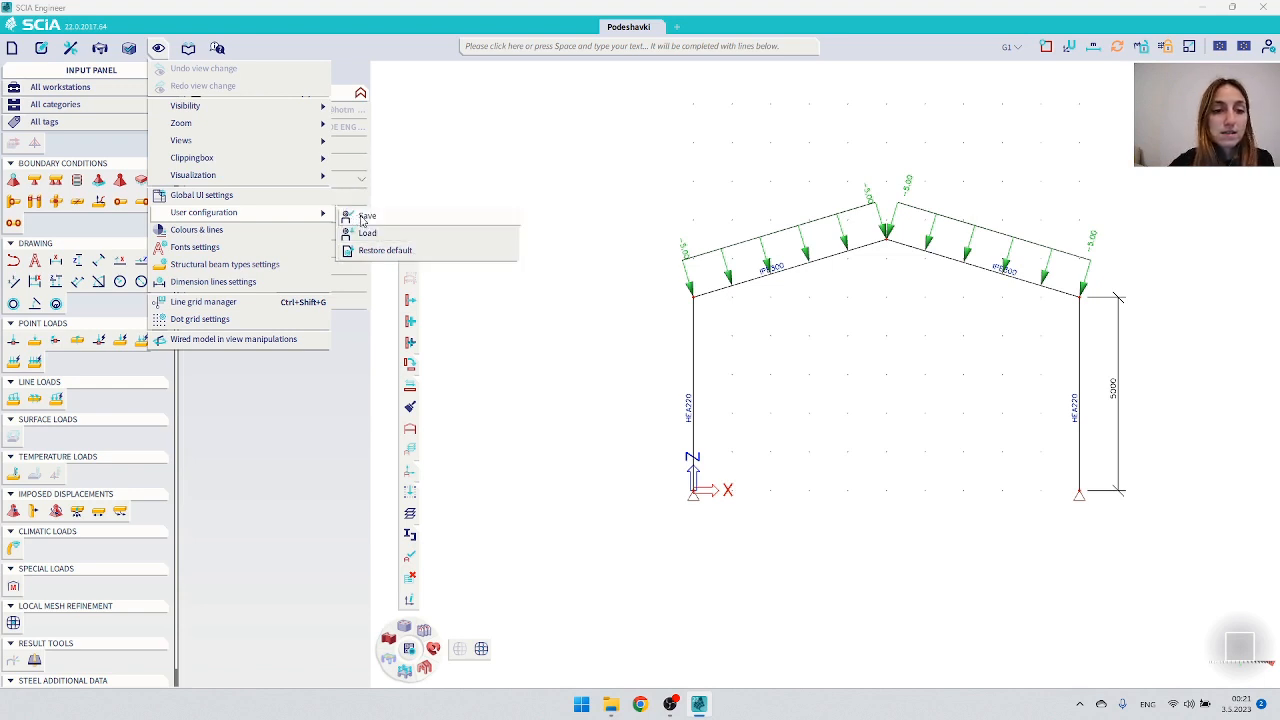
{"action": "left_click", "coordinate": [361, 217]}
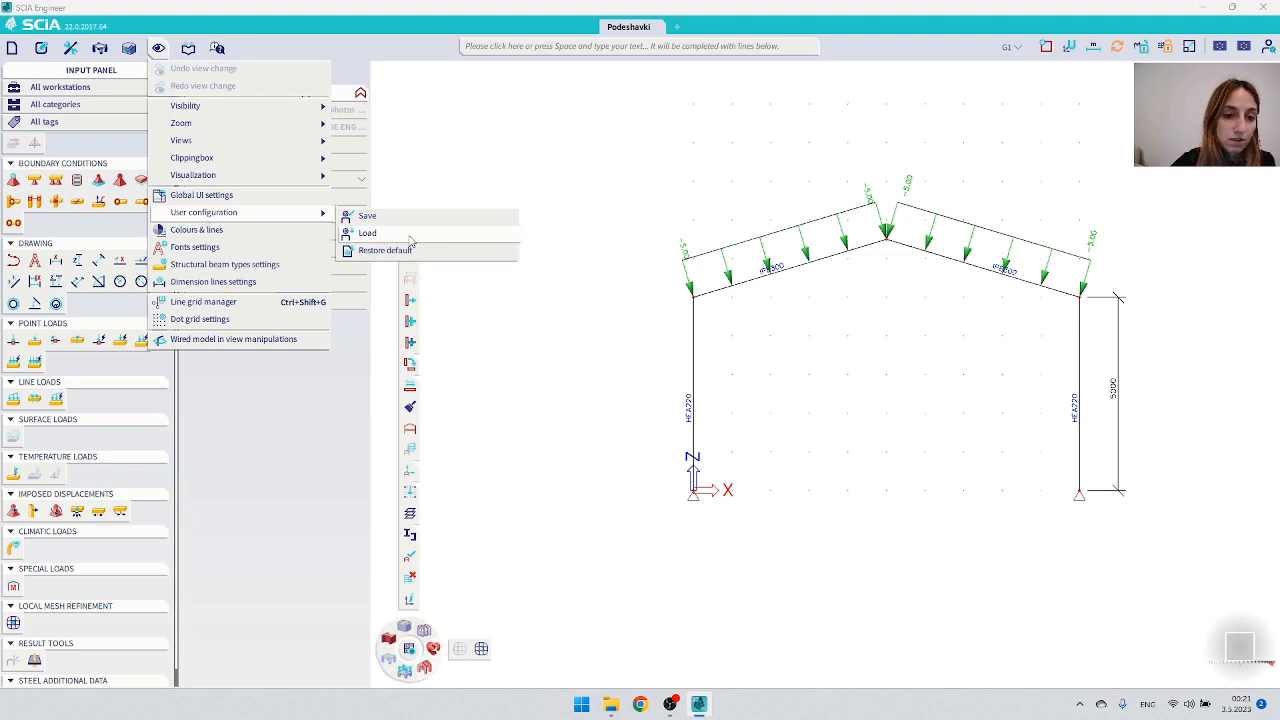
{"action": "left_click", "coordinate": [731, 165]}
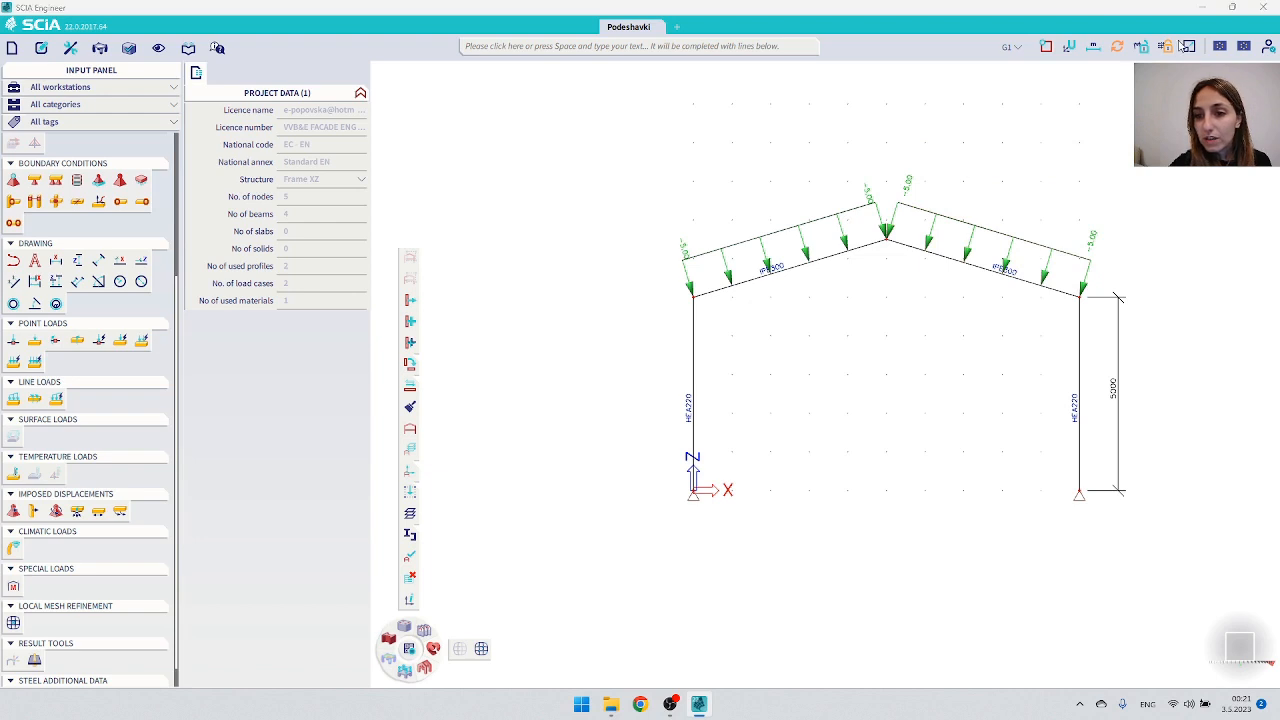
Step: Try display scales of 2 and 1/4 for the additional data, and settle on a scale of 1/2
{"action": "left_click", "coordinate": [1189, 47]}
{"action": "left_click", "coordinate": [1113, 68]}
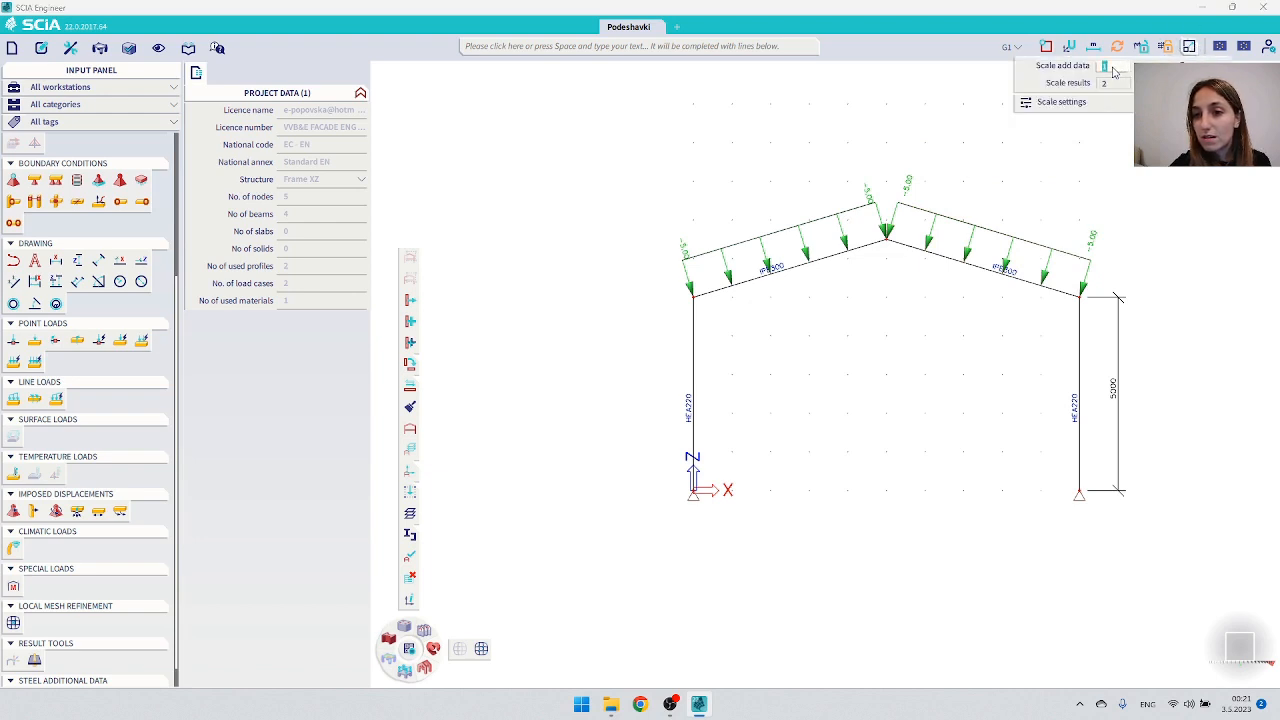
{"action": "type", "text": "2"}
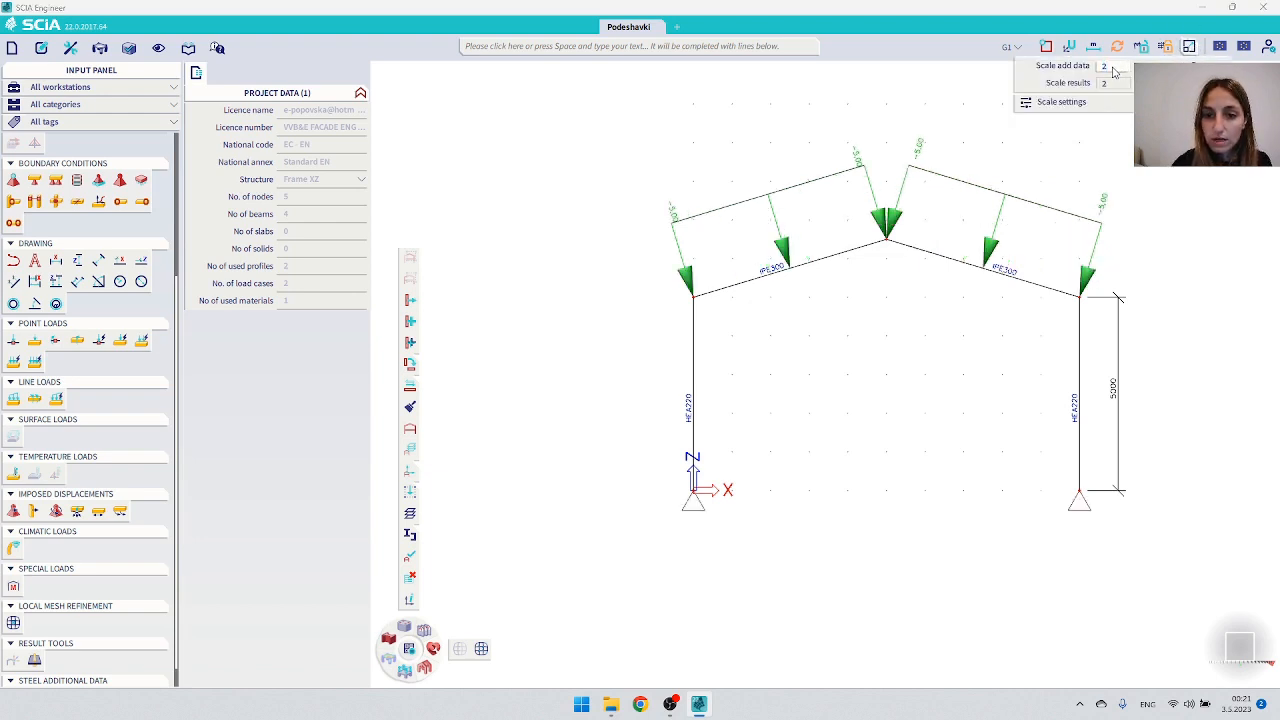
{"action": "left_click", "coordinate": [1114, 70]}
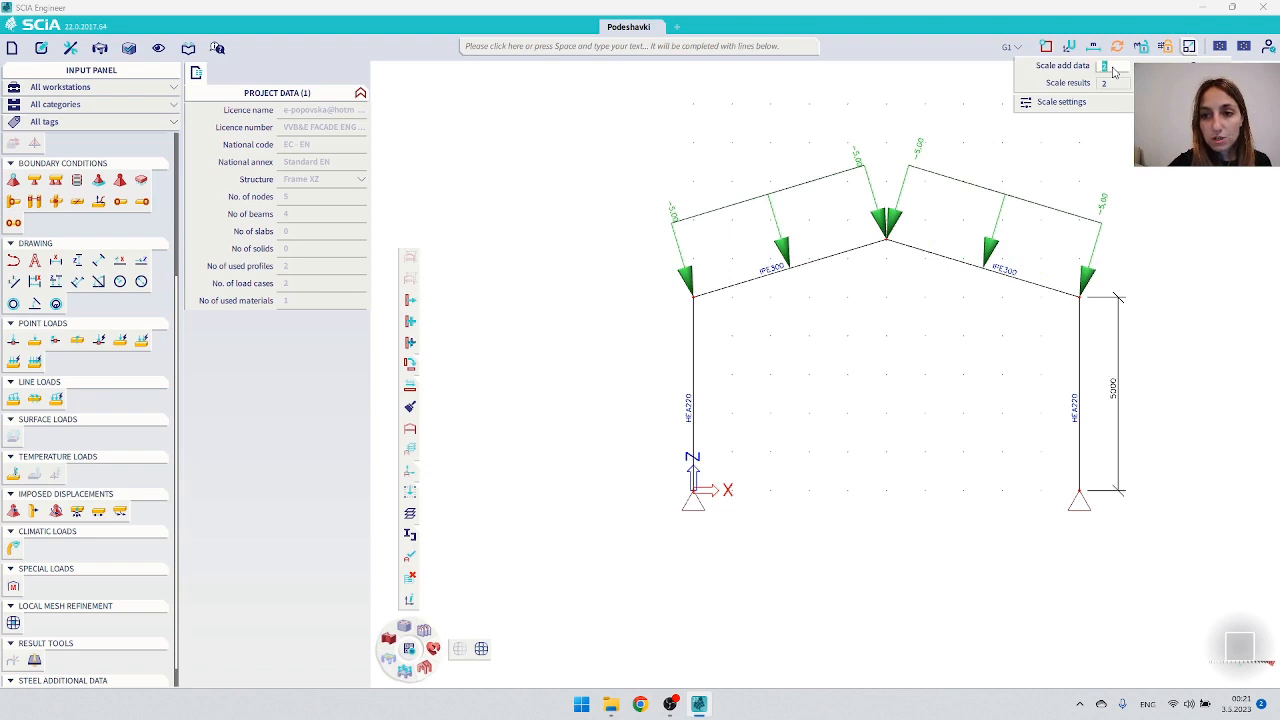
{"action": "type", "text": "1/2"}
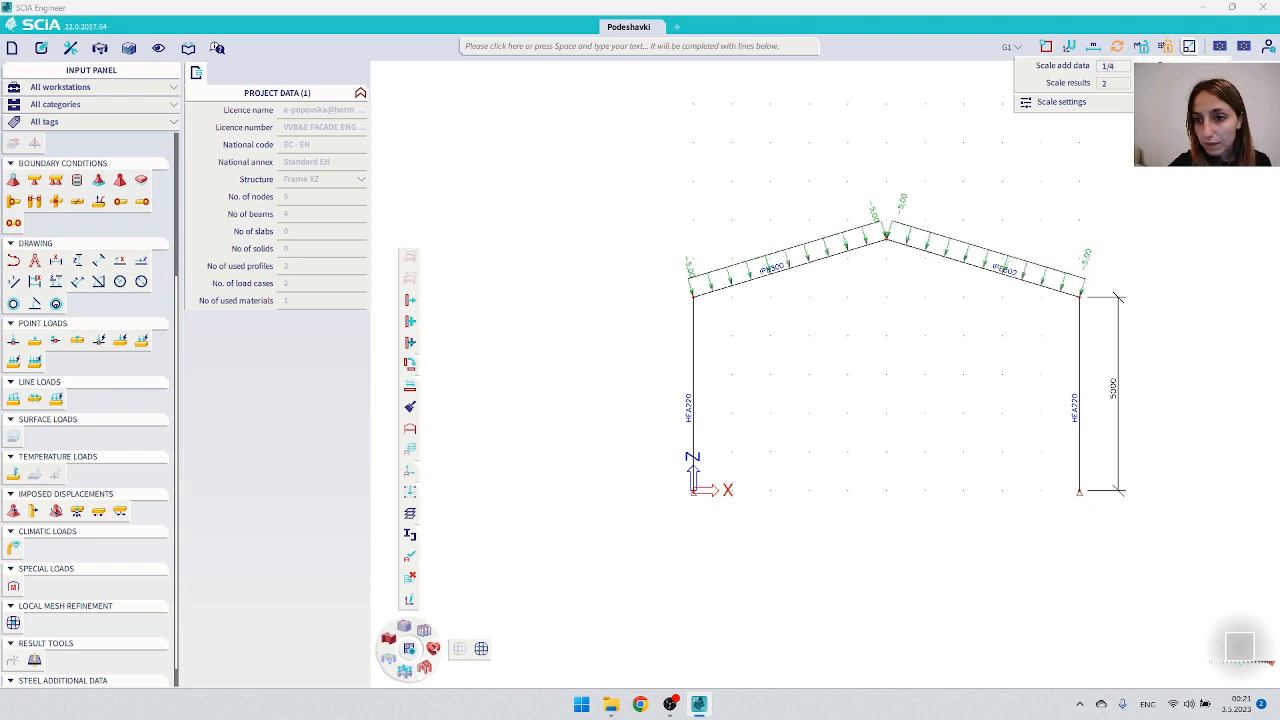
{"action": "key", "text": "BackSpace"}
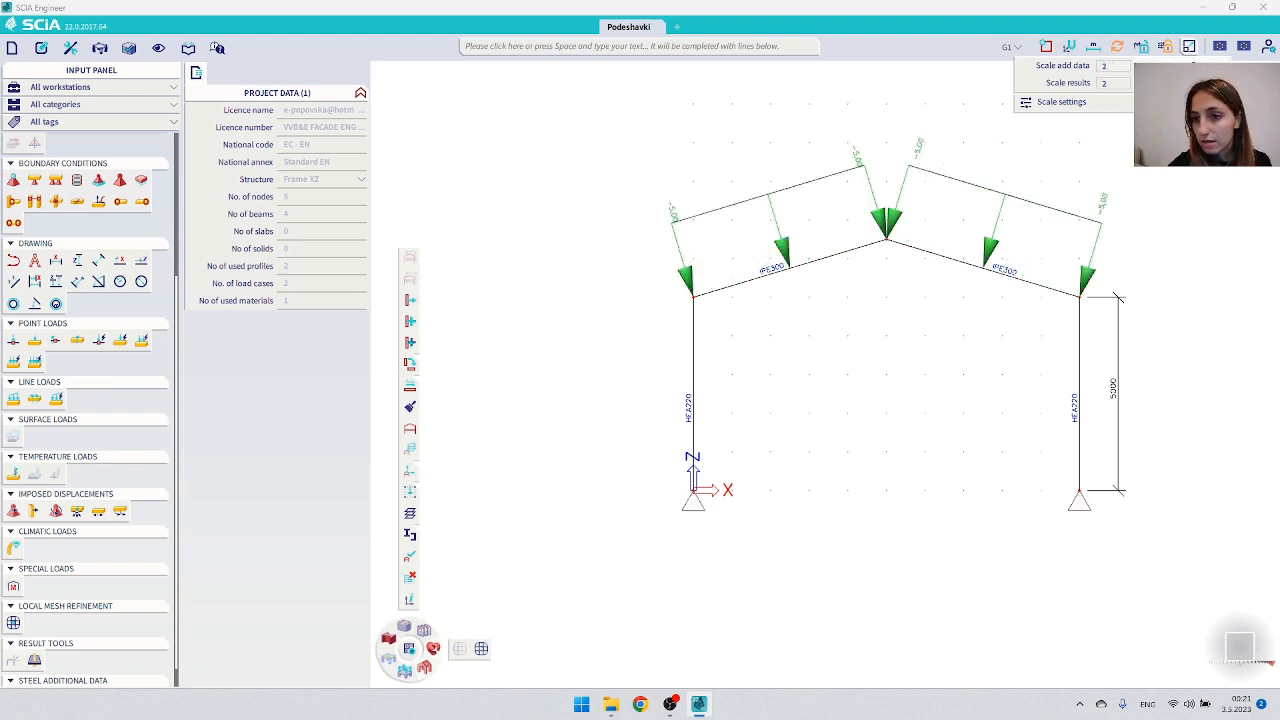
{"action": "type", "text": "4"}
{"action": "key", "text": "BackSpace"}
{"action": "type", "text": "2"}
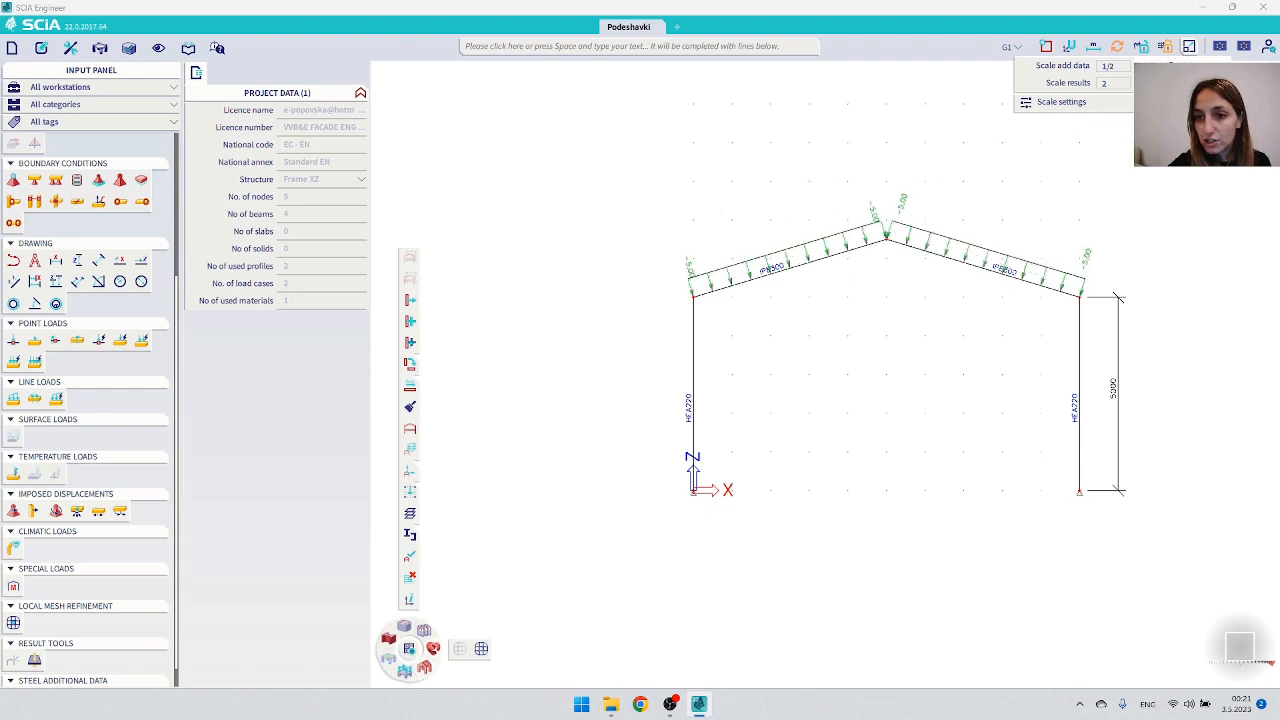
Step: Set the display scale of the results to 2
{"action": "left_click", "coordinate": [1106, 83]}
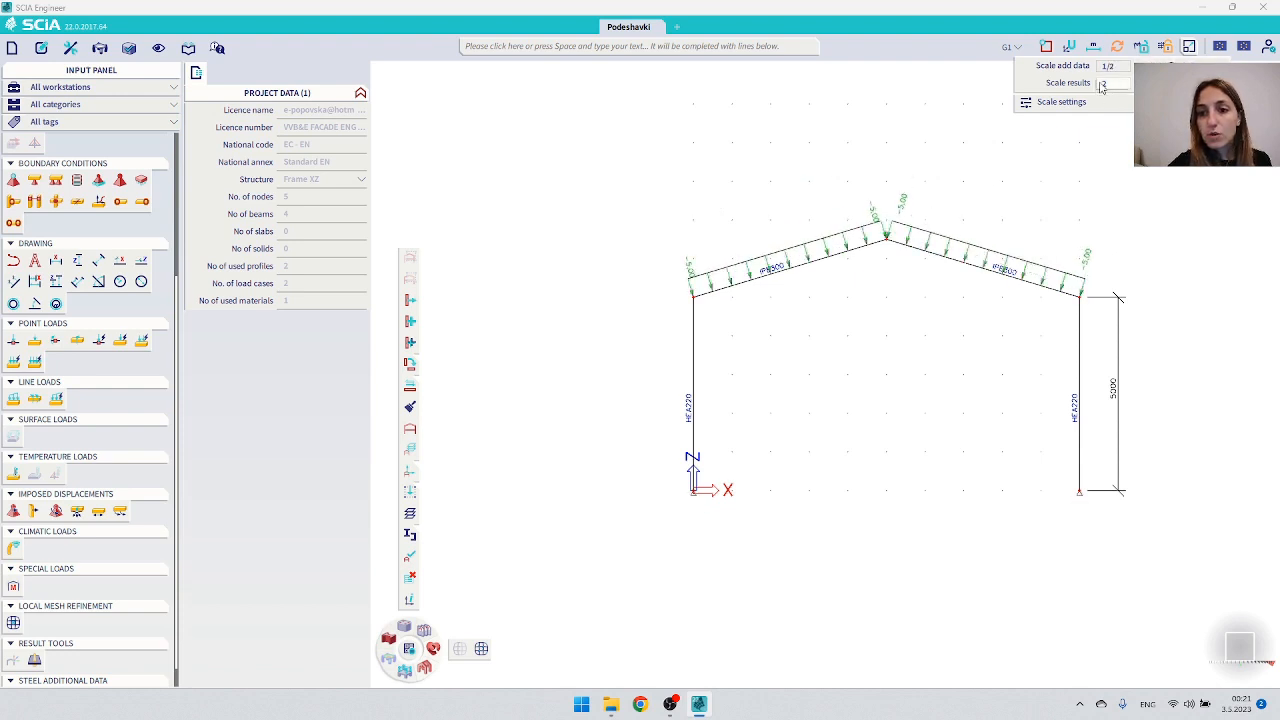
{"action": "key", "text": "BackSpace"}
{"action": "type", "text": "2"}
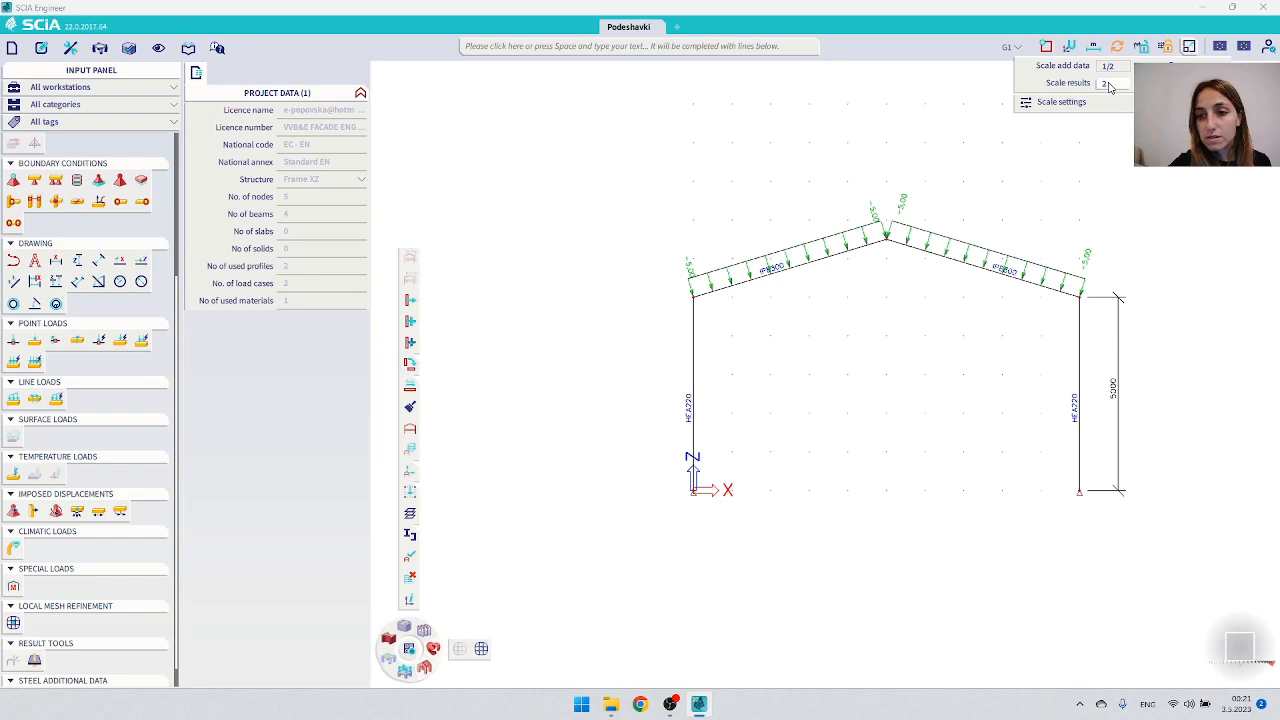